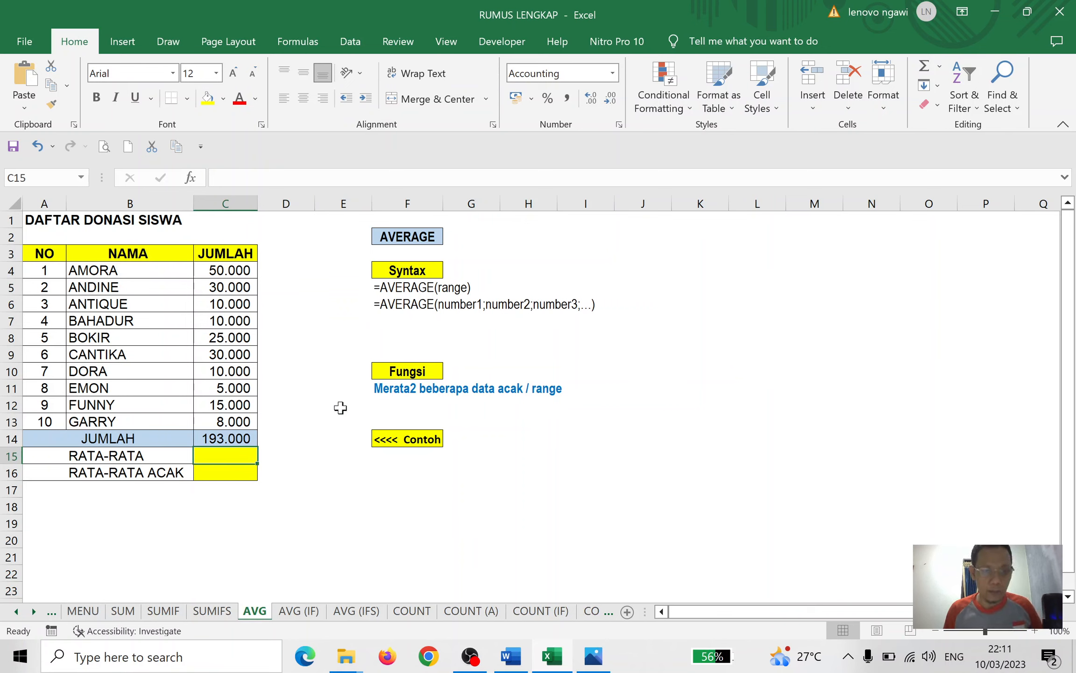
Step: Change the font of the two AVERAGE syntax lines in F5:F6 to Arial
left_click_drag(399, 287, 398, 304)
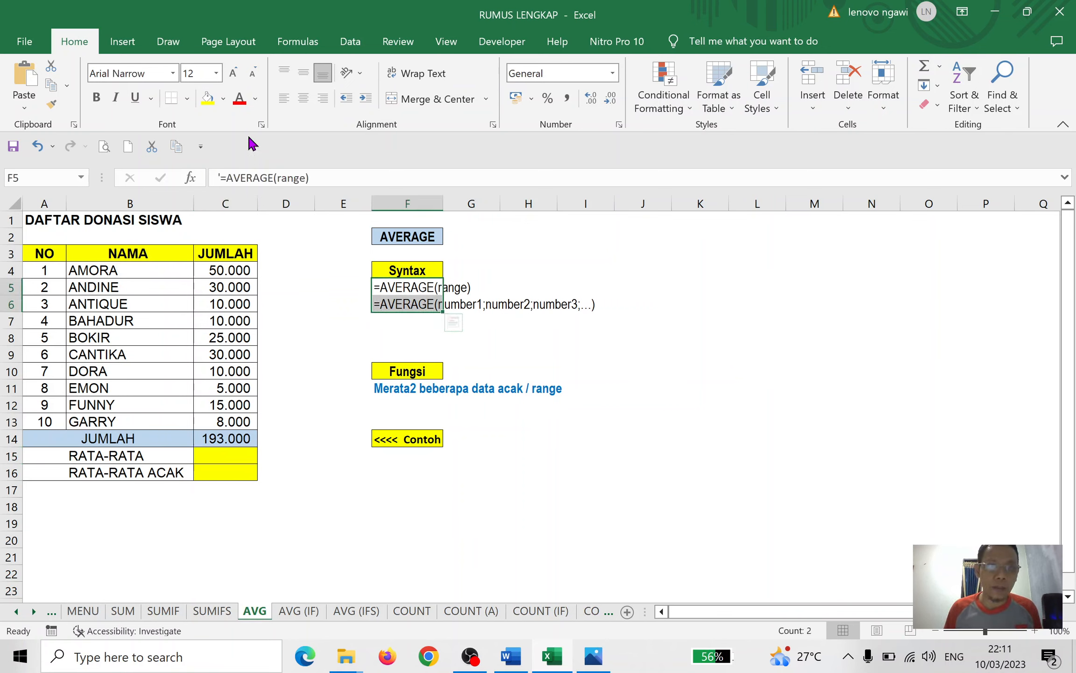
left_click(174, 70)
key("Escape")
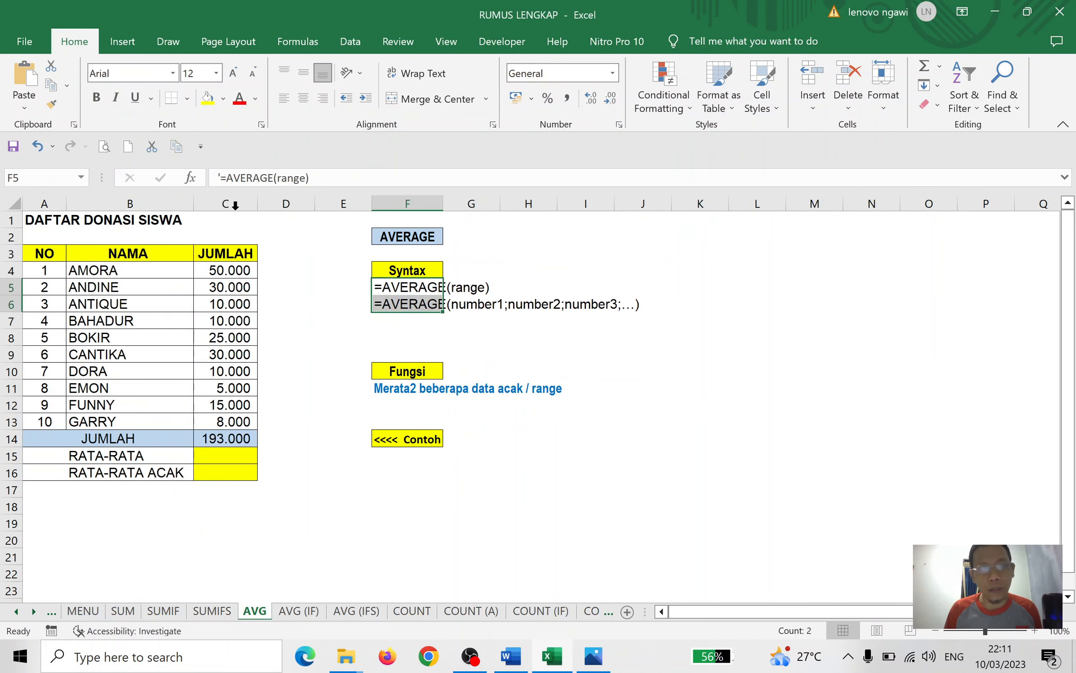
left_click(533, 270)
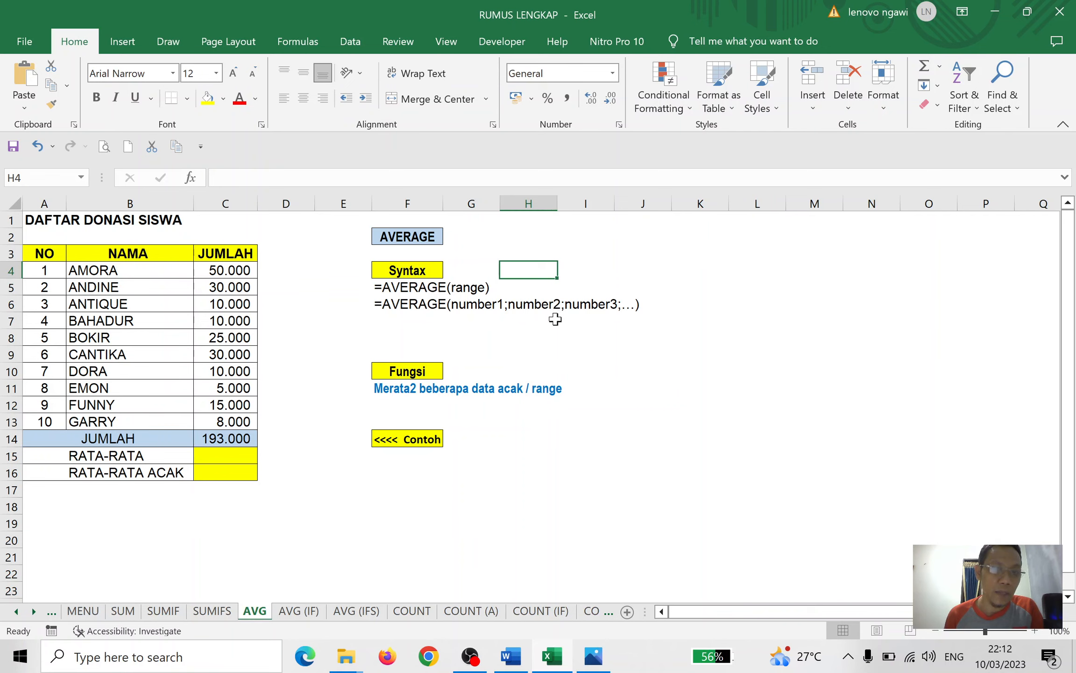
Step: Calculate the RATA-RATA value in C15 with =AVERAGE(C4:C13) and check it against the range syntax example
left_click(236, 457)
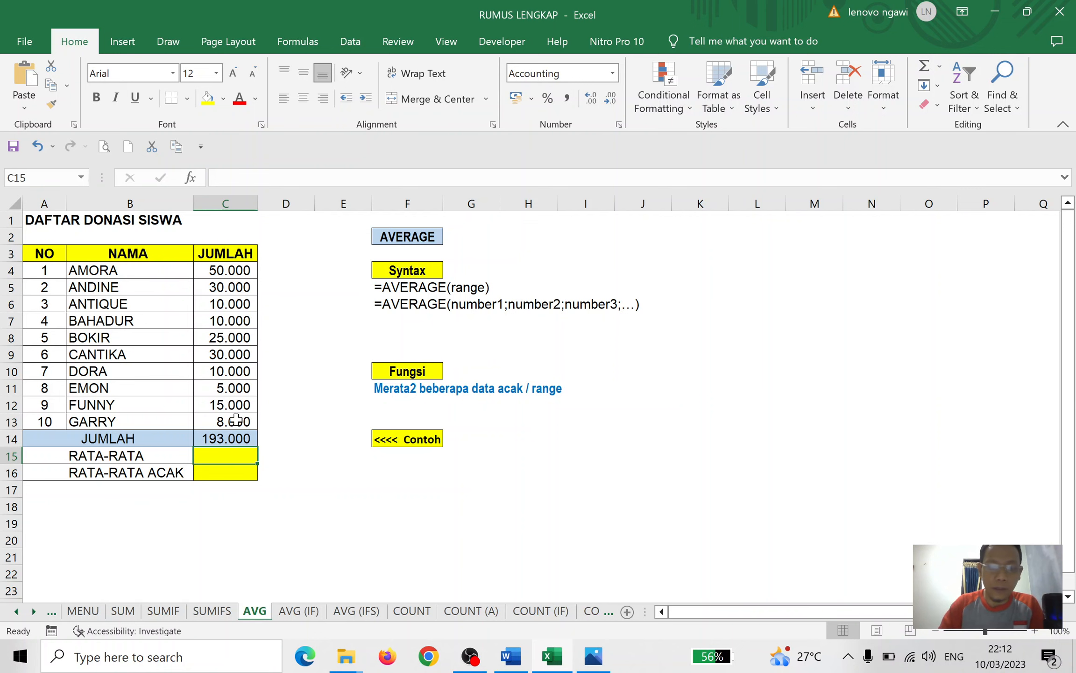
type("=AVERA")
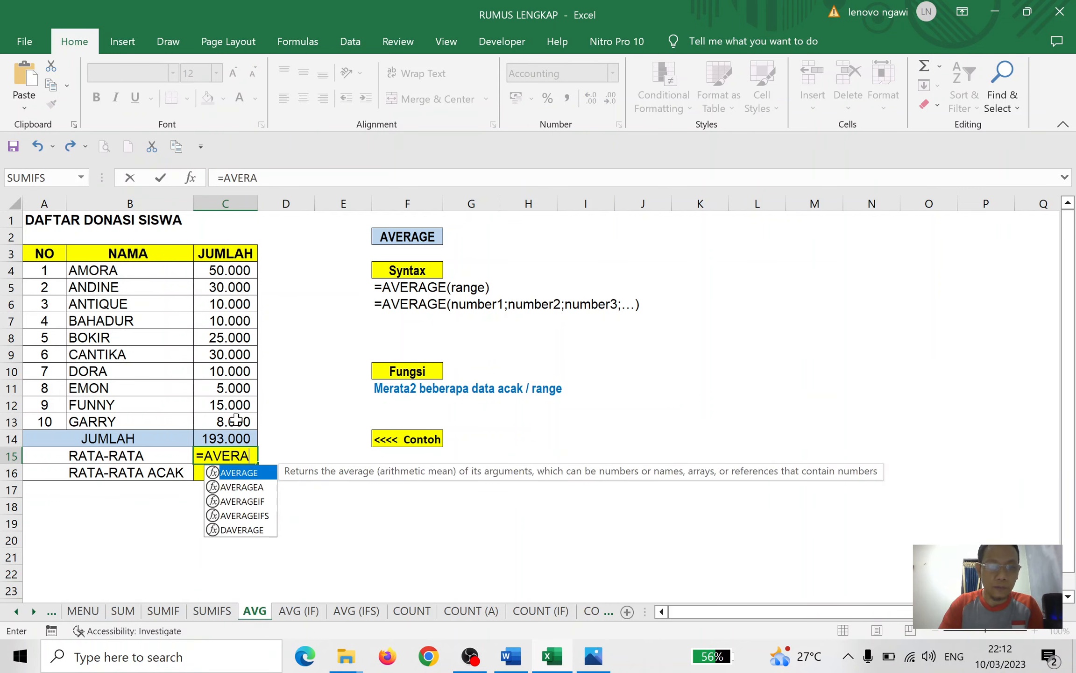
type("GE(")
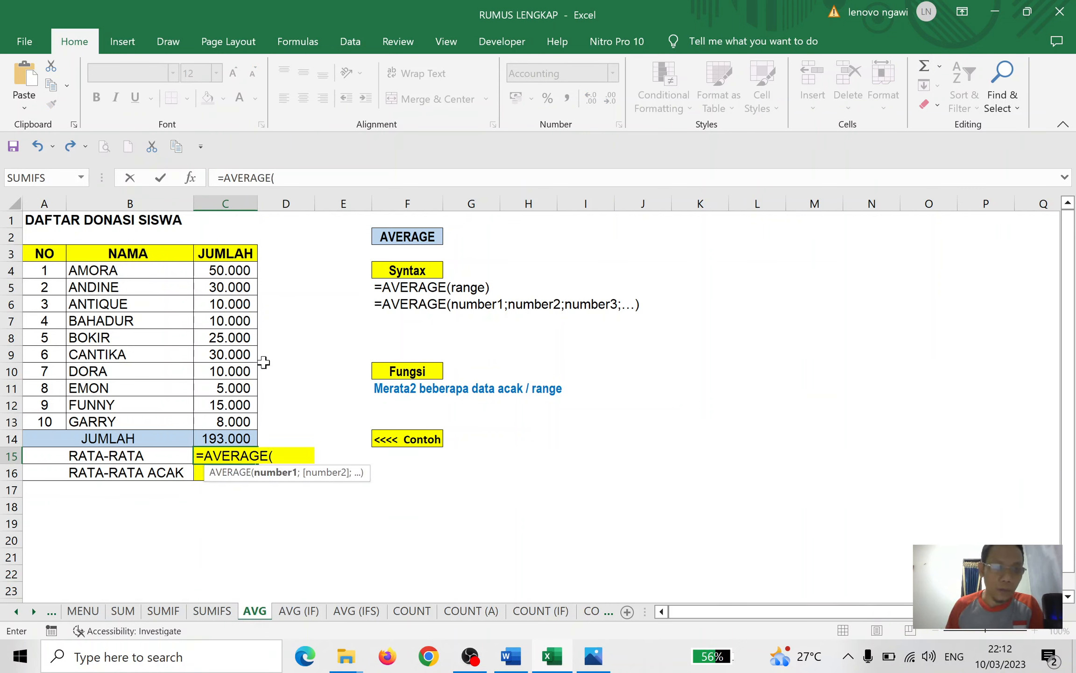
left_click_drag(244, 270, 228, 421)
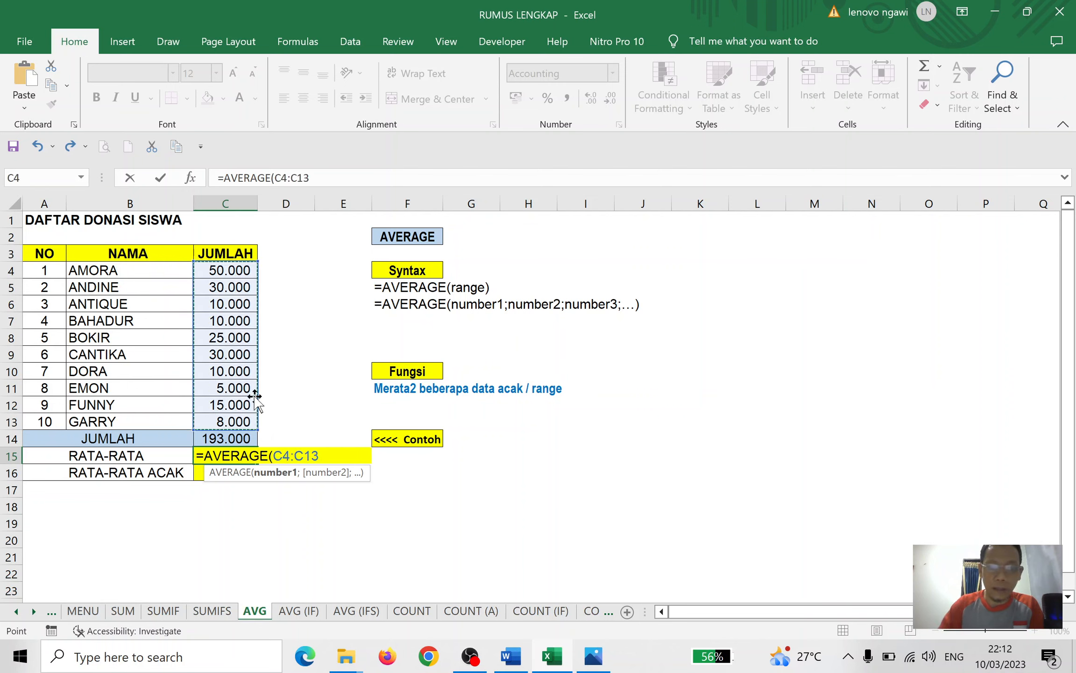
type(")")
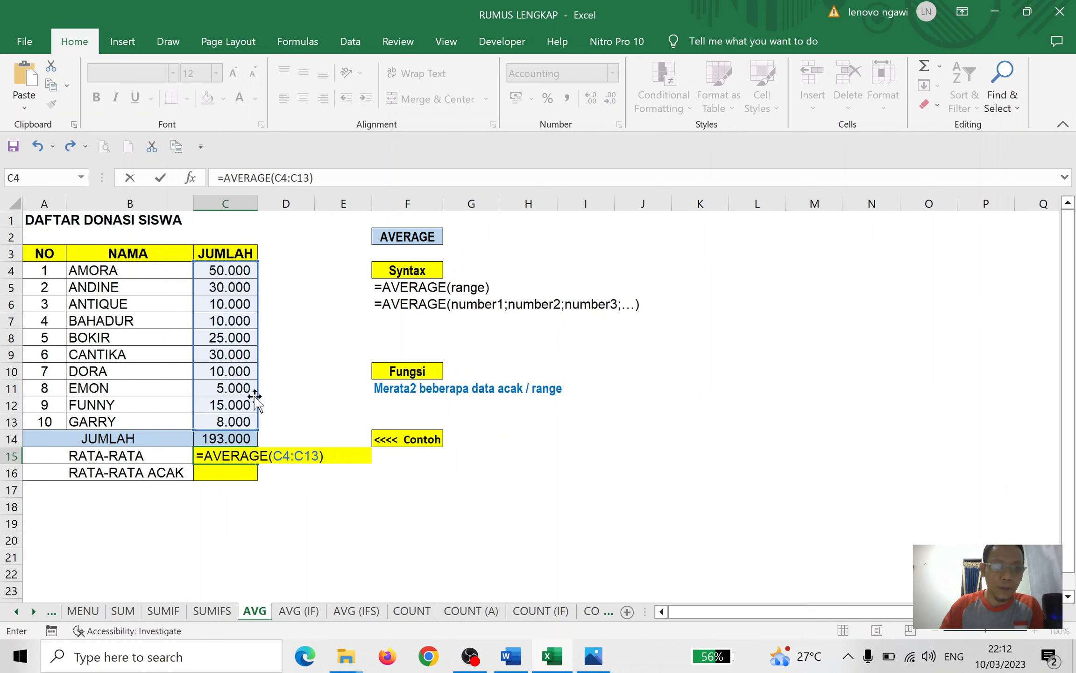
key("Return")
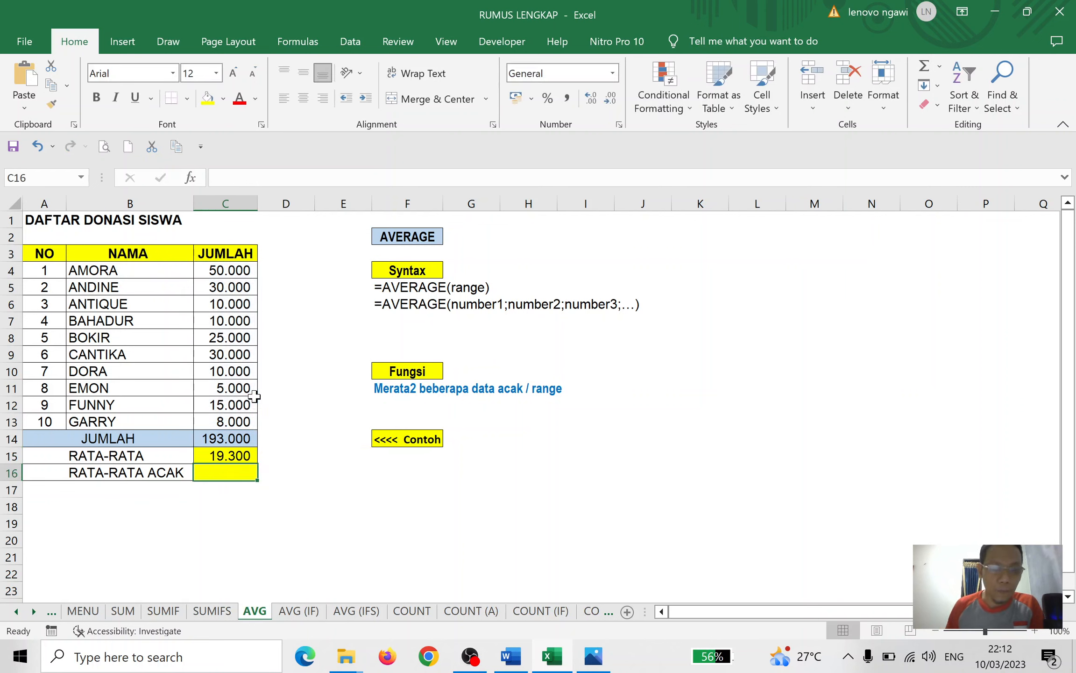
left_click(224, 456)
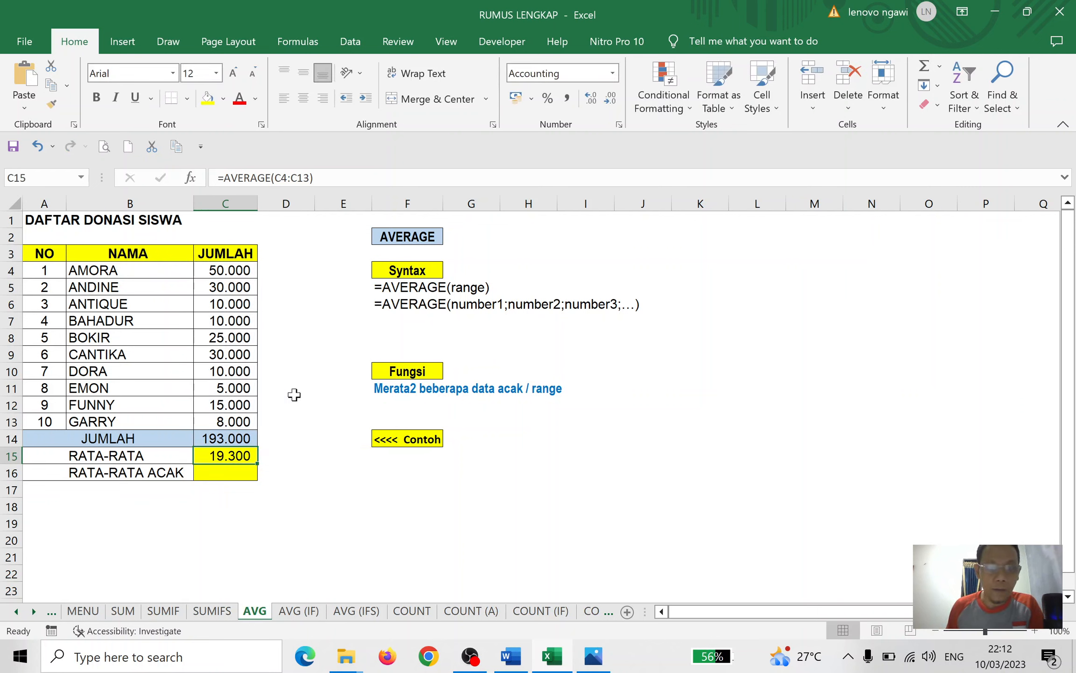
left_click(410, 289)
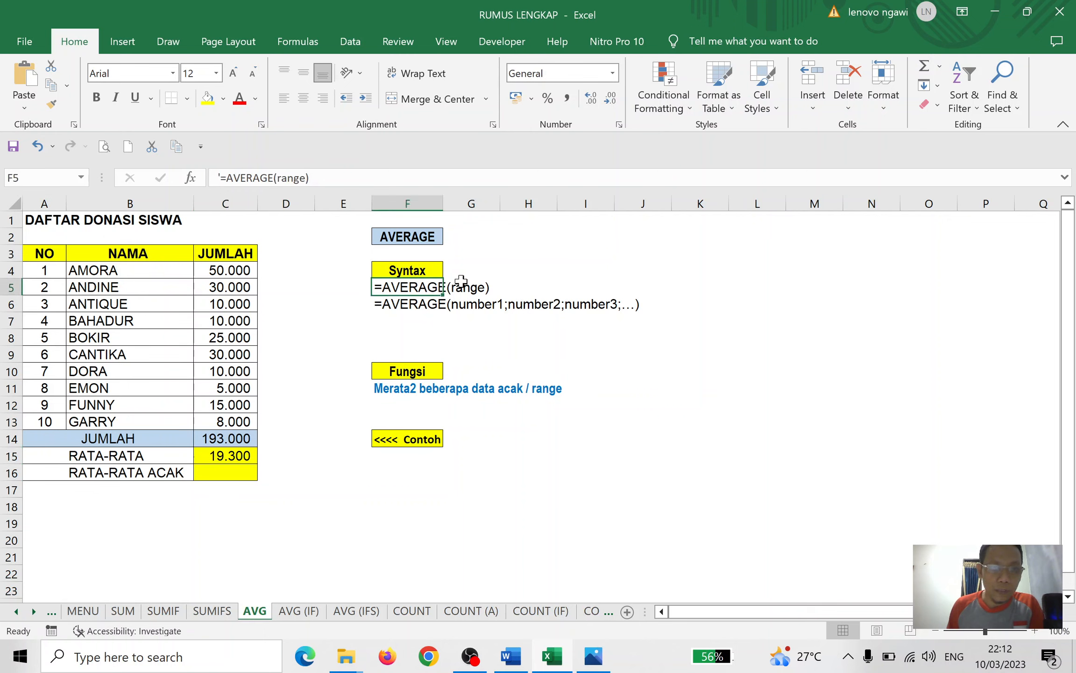
left_click(590, 287)
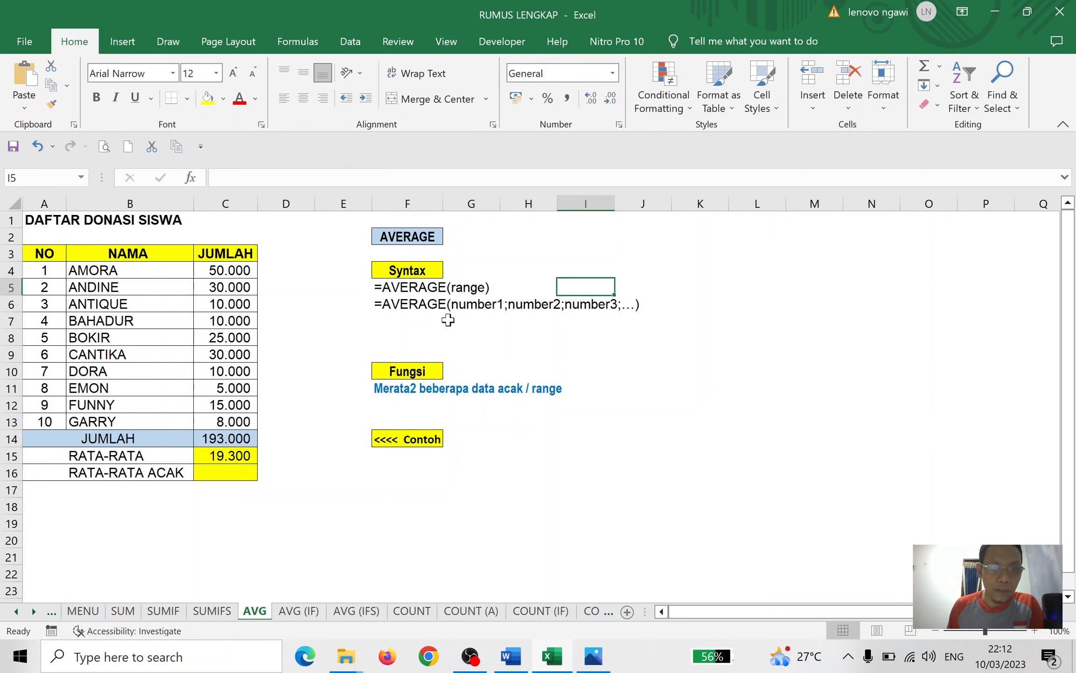
left_click(245, 452)
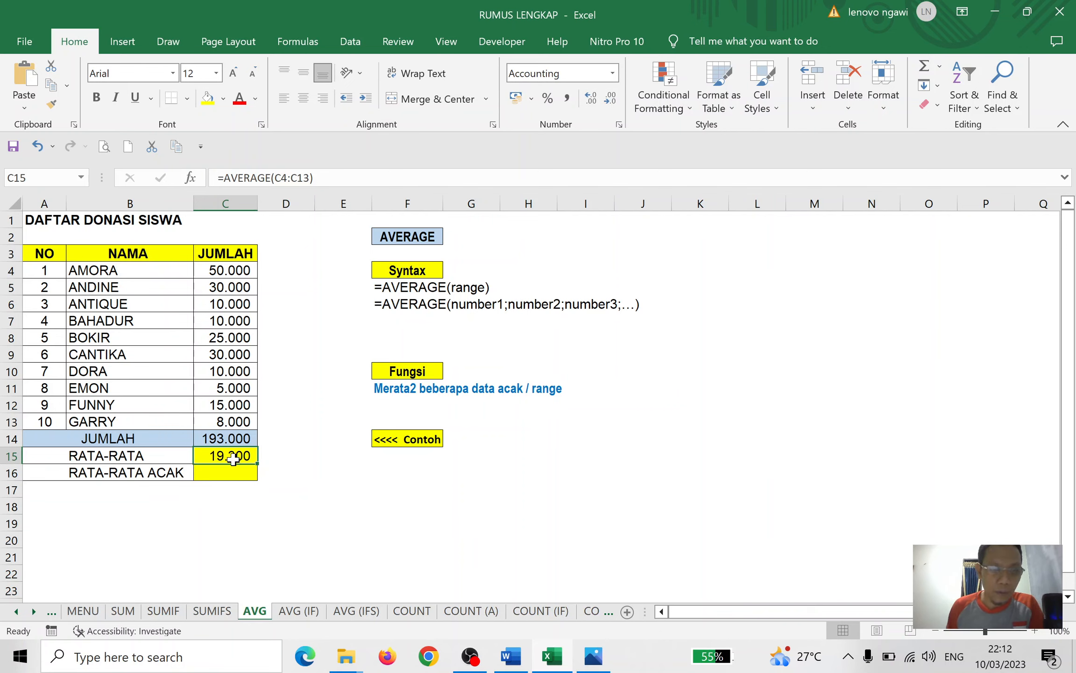
Step: Begin an AVERAGE formula in the RATA-RATA ACAK cell C16 with C4, C6 and C9 as semicolon-separated arguments
left_click(240, 472)
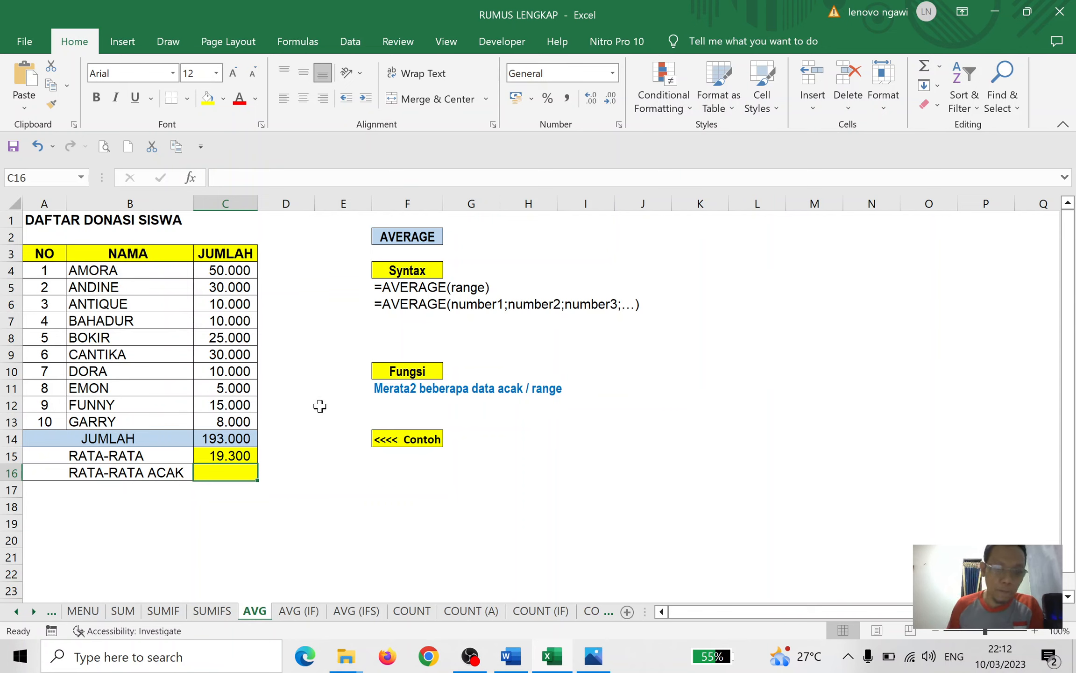
type("=")
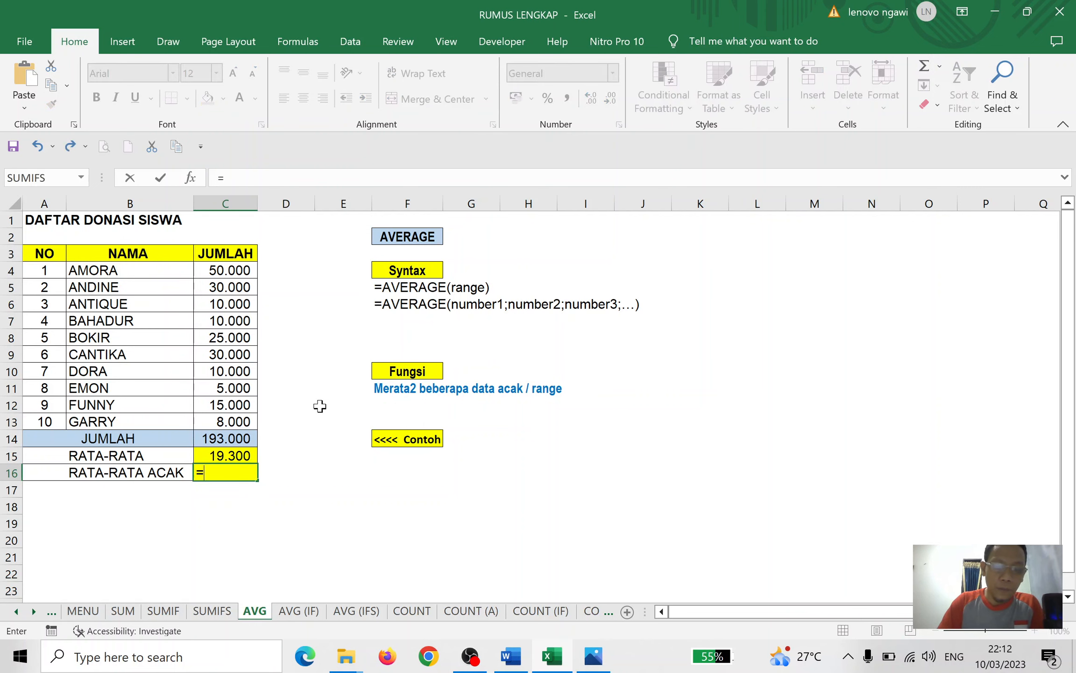
type("AVERAGE")
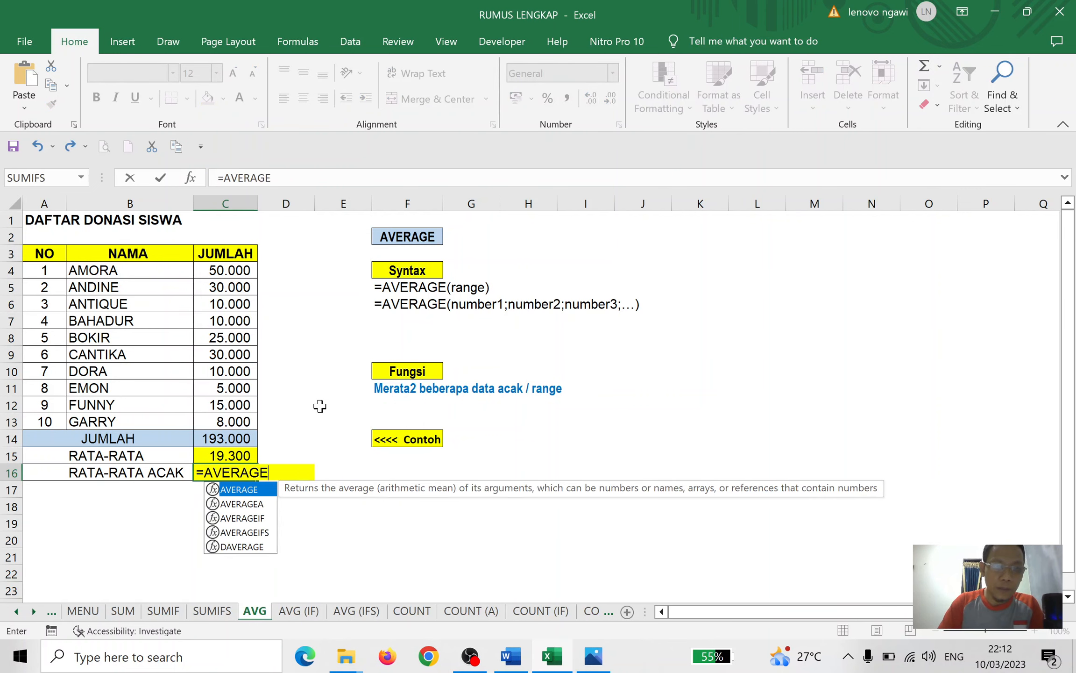
type("(")
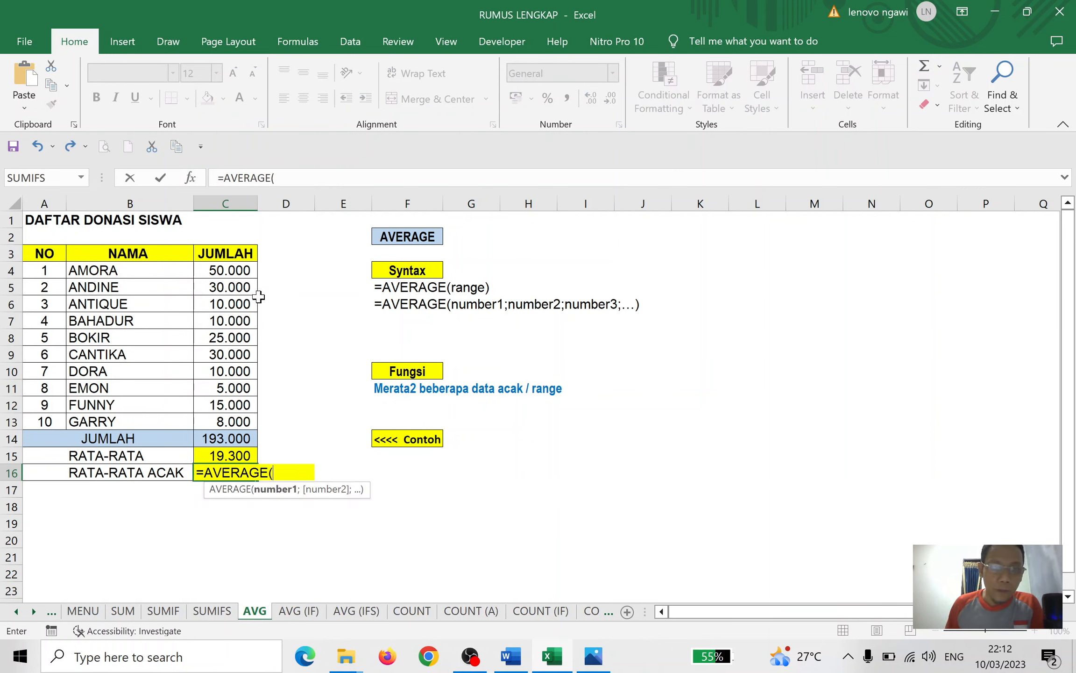
left_click(236, 271)
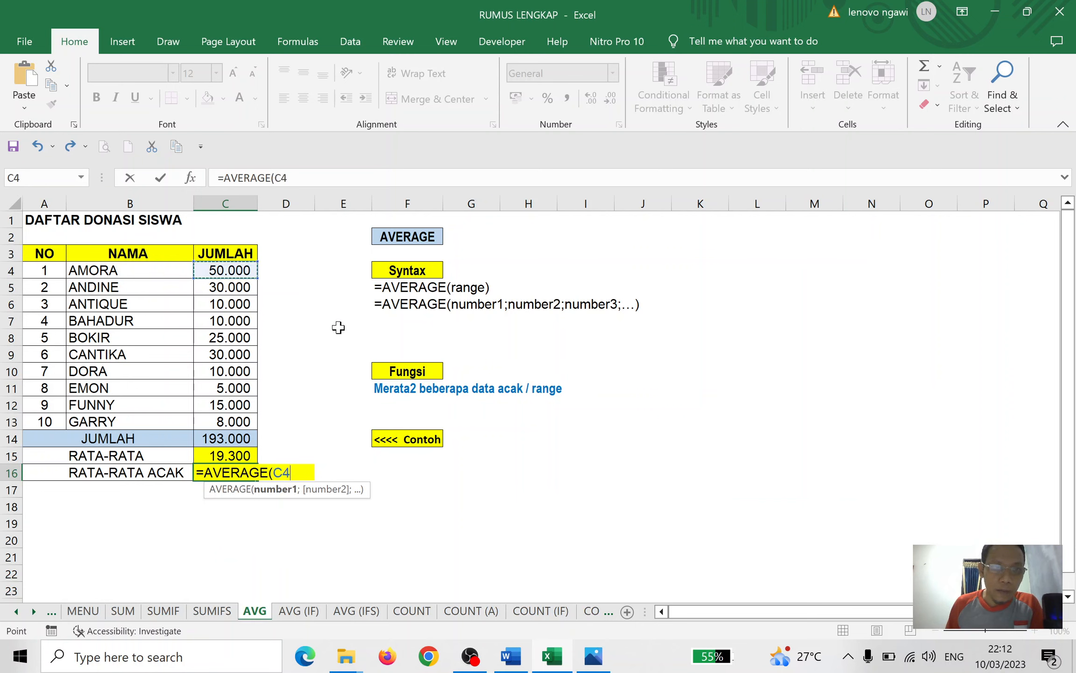
type(";")
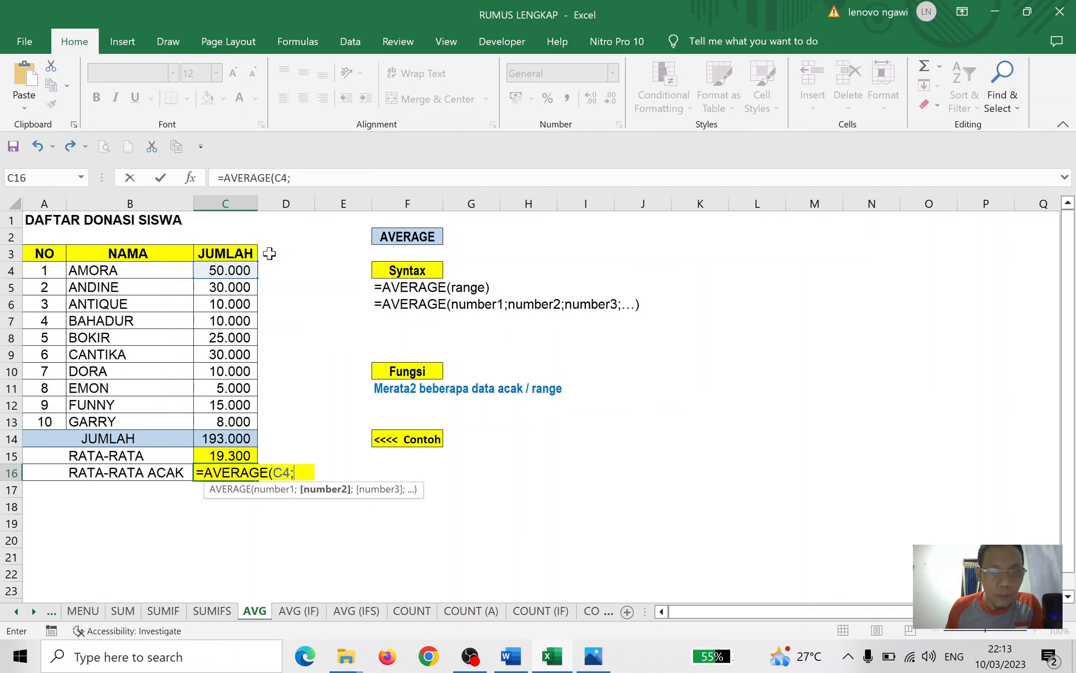
left_click(236, 302)
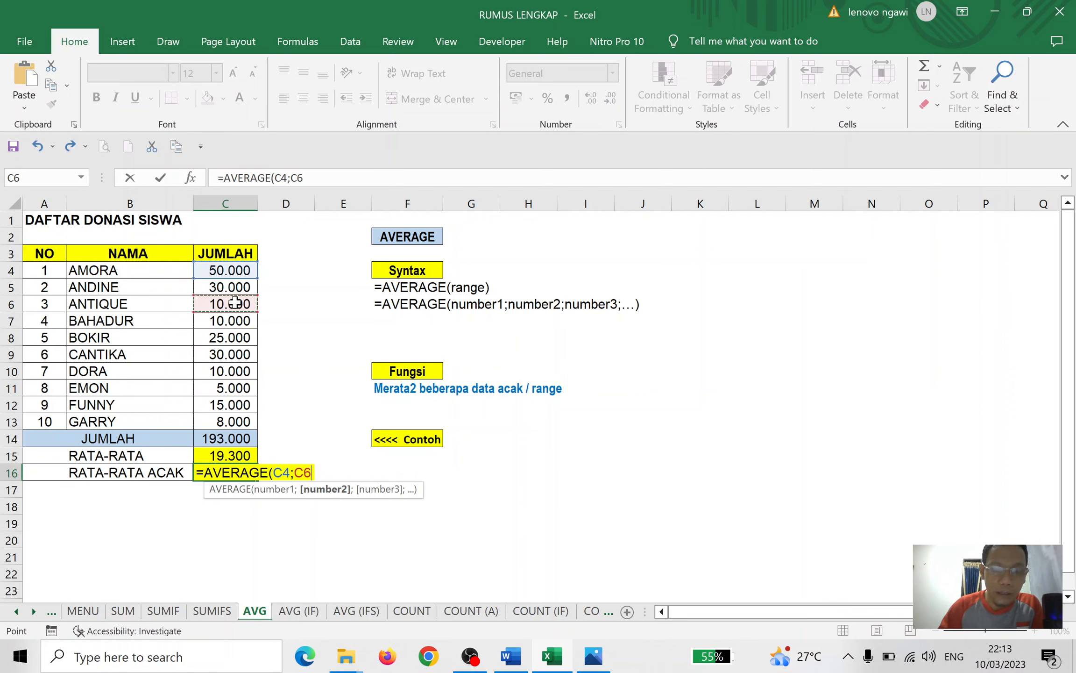
type(";")
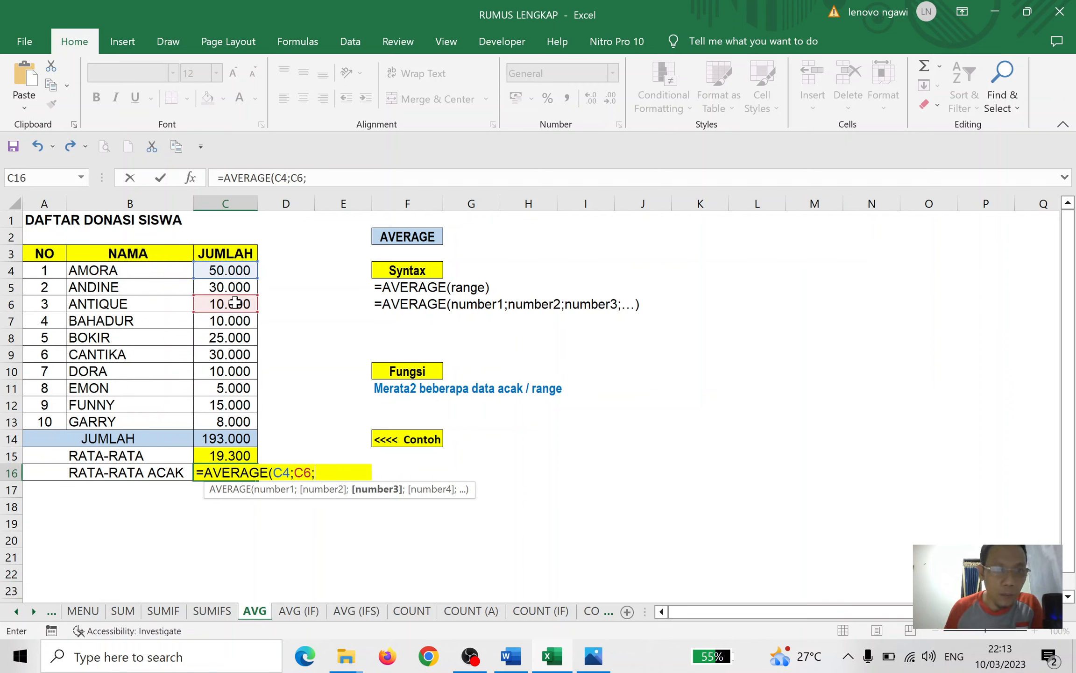
left_click(237, 350)
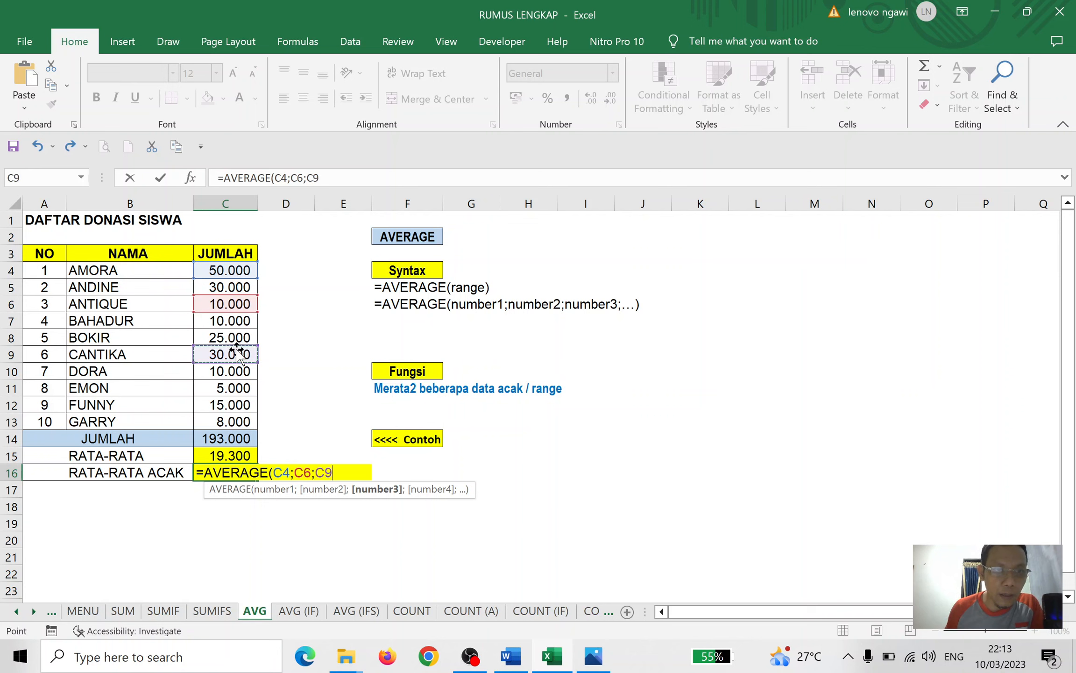
key("F8")
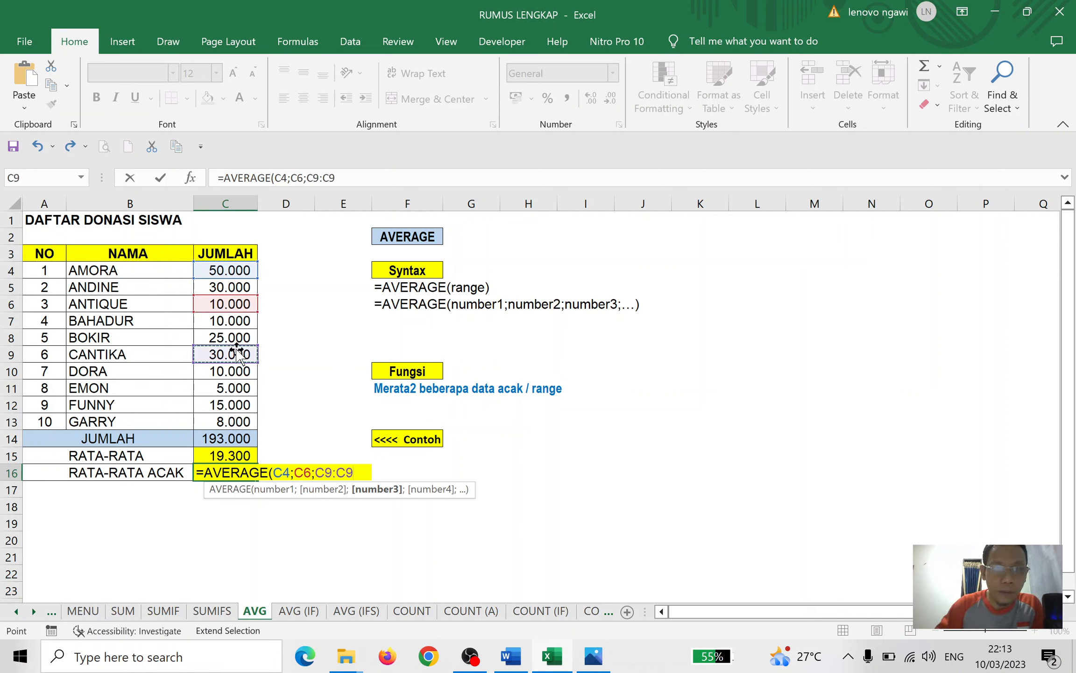
left_click(353, 176)
key("BackSpace")
key("BackSpace")
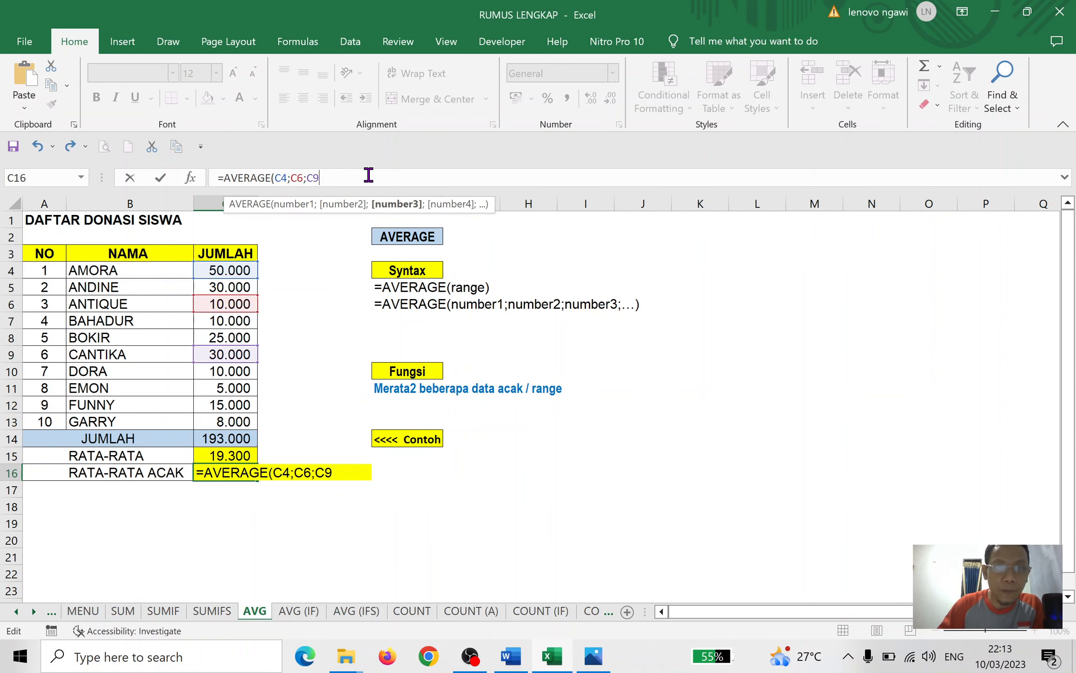
Step: Add C12 as the fourth argument and complete C16 as =AVERAGE(C4;C6;C9;C12)
type(";")
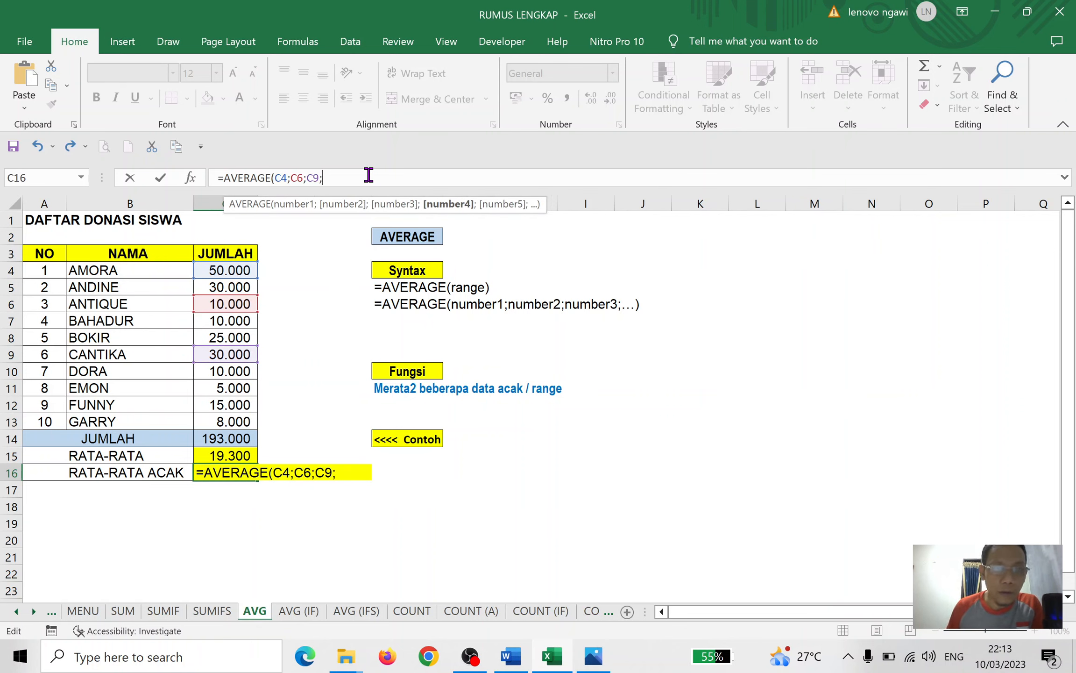
left_click(238, 404)
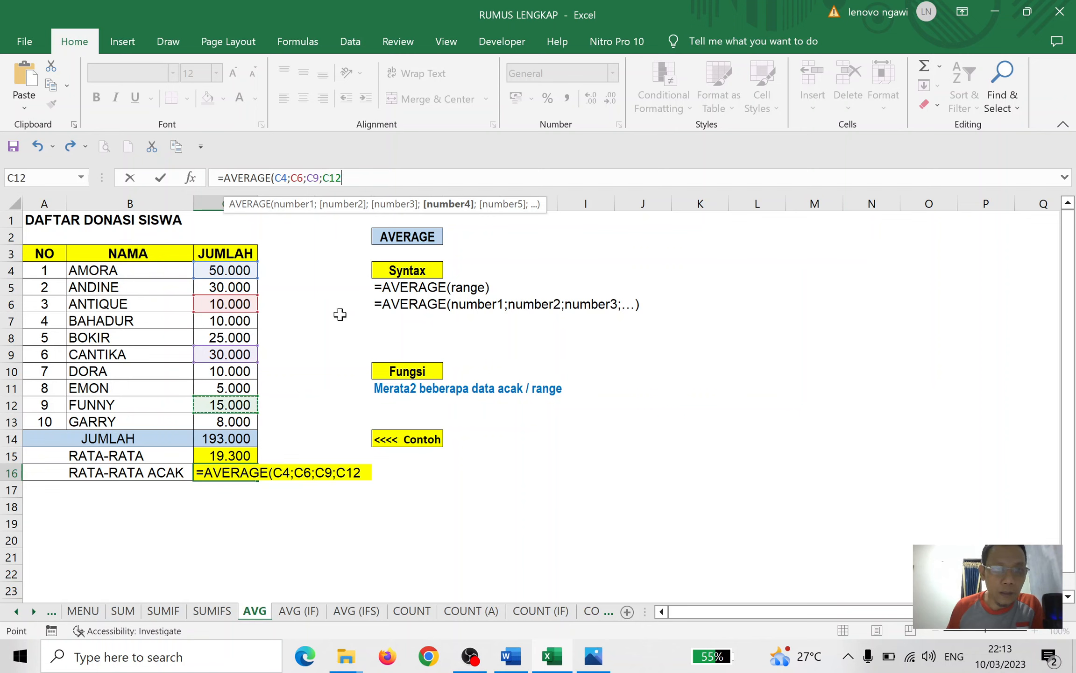
type(")")
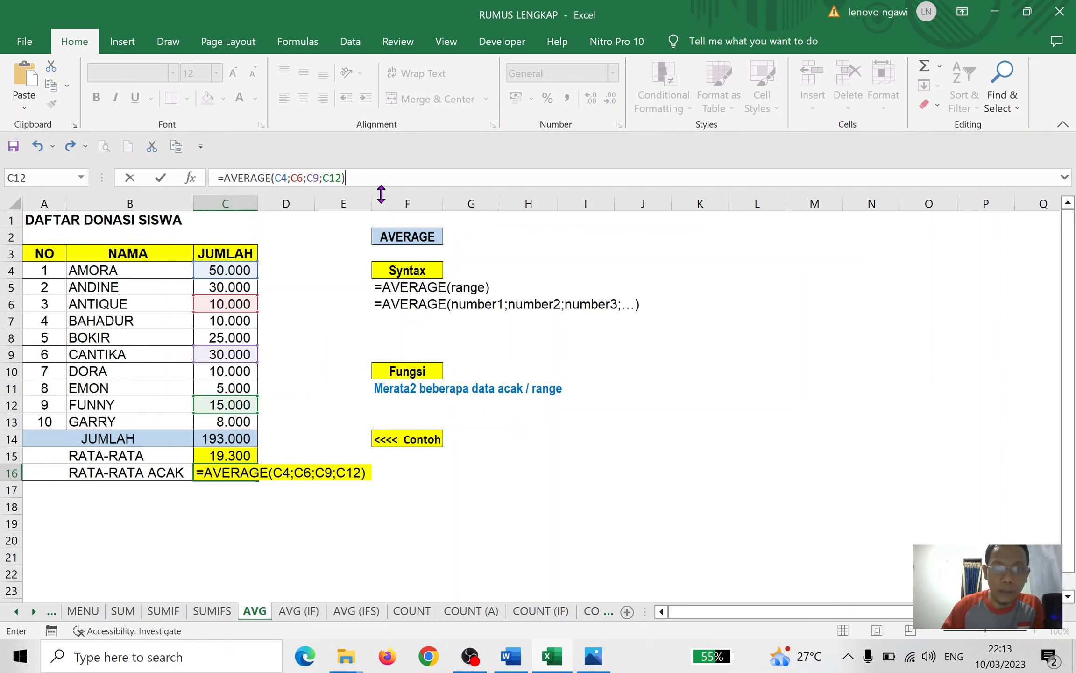
key("Return")
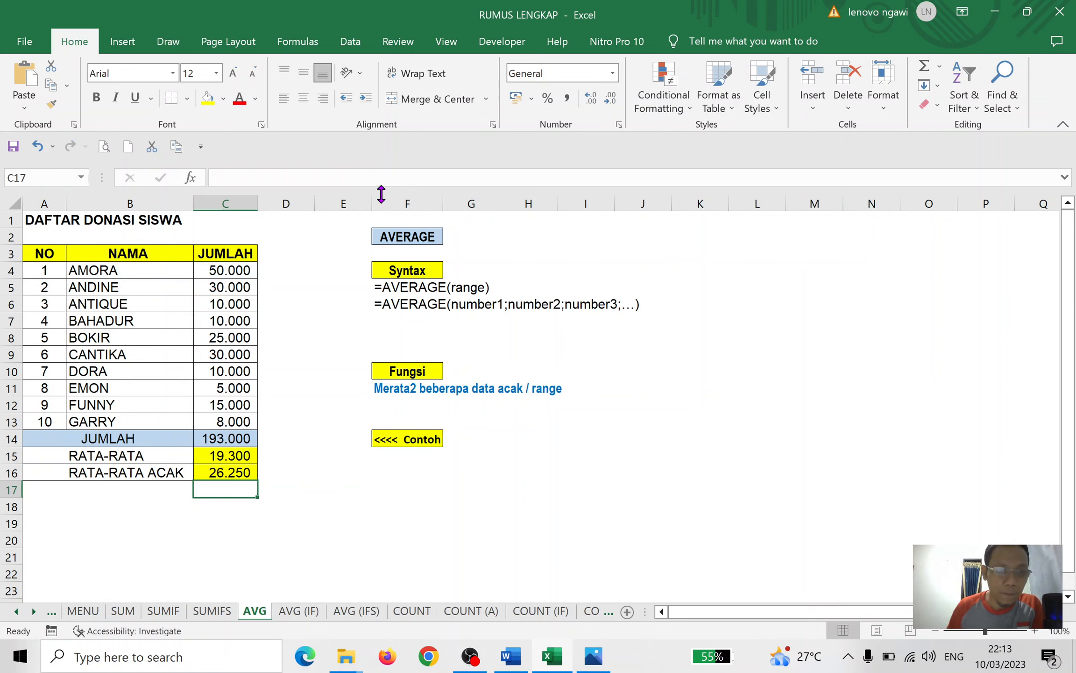
left_click(220, 465)
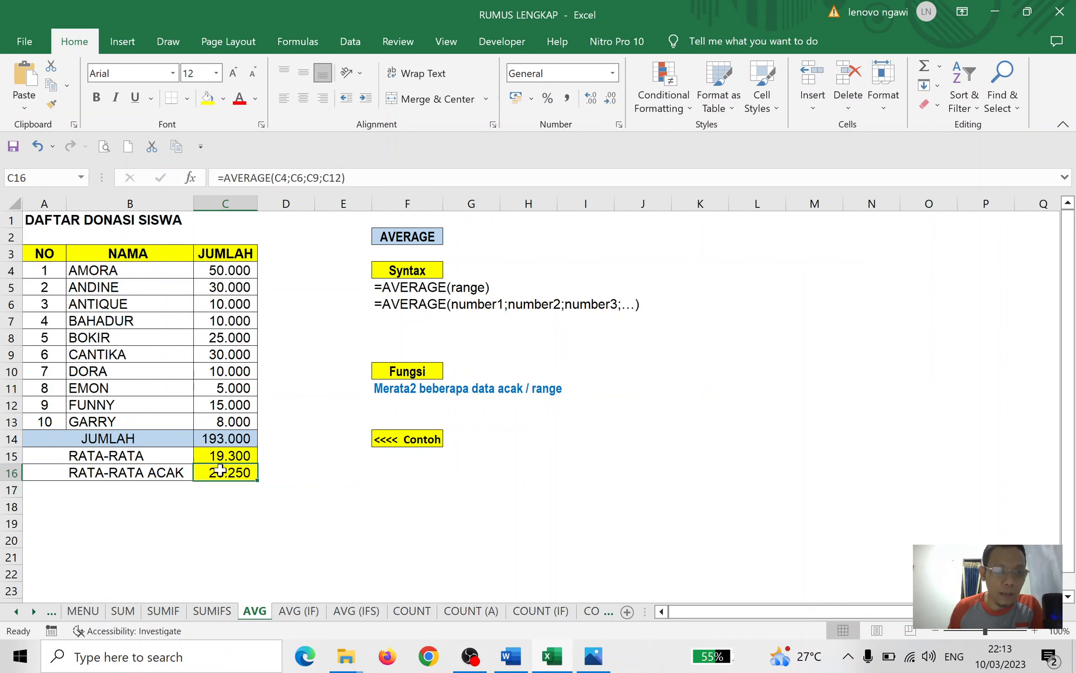
Step: Calculate the average of two ranges in C17 with =AVERAGE(C4:C13;A4:A13) and check the entered formula
left_click(239, 487)
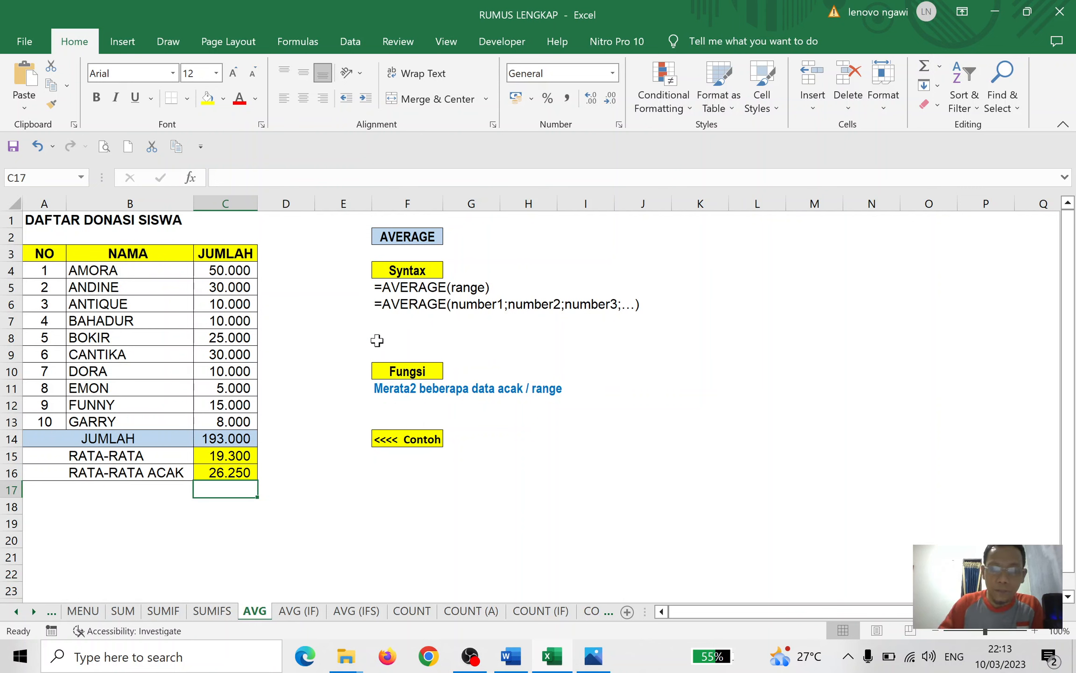
type("=AVER")
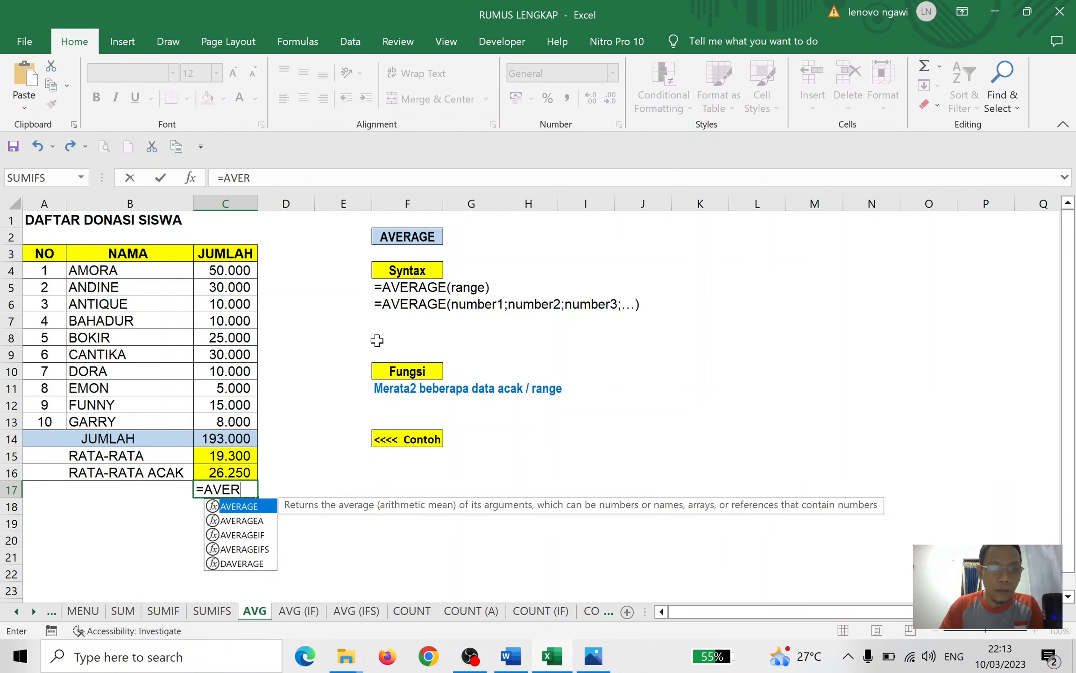
type("AGE(")
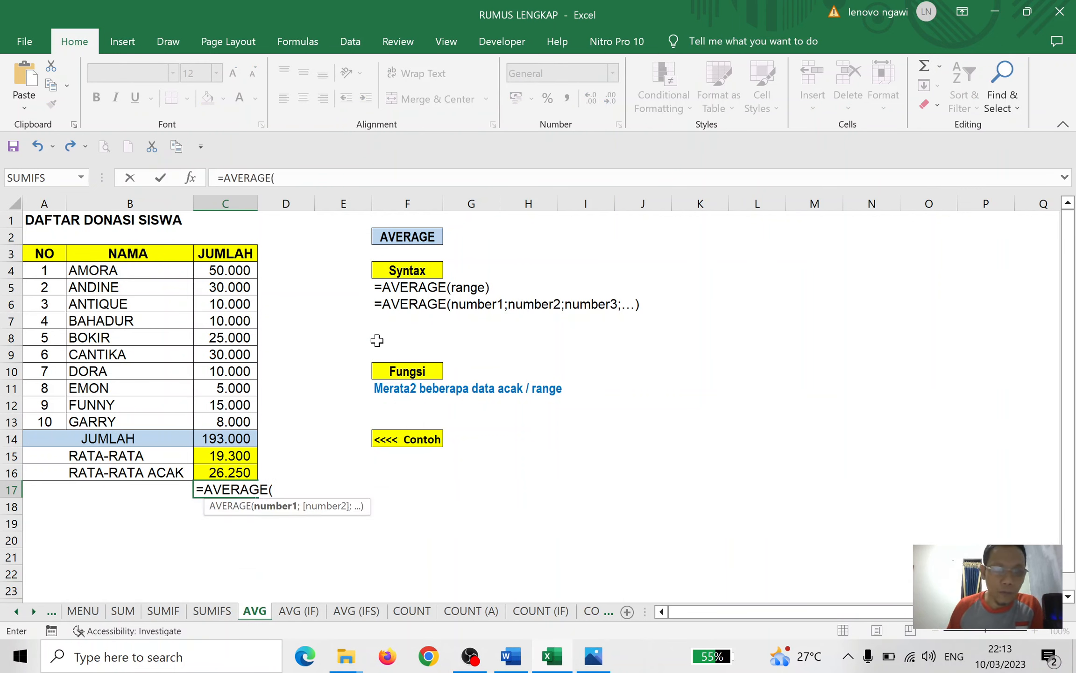
left_click_drag(235, 270, 238, 415)
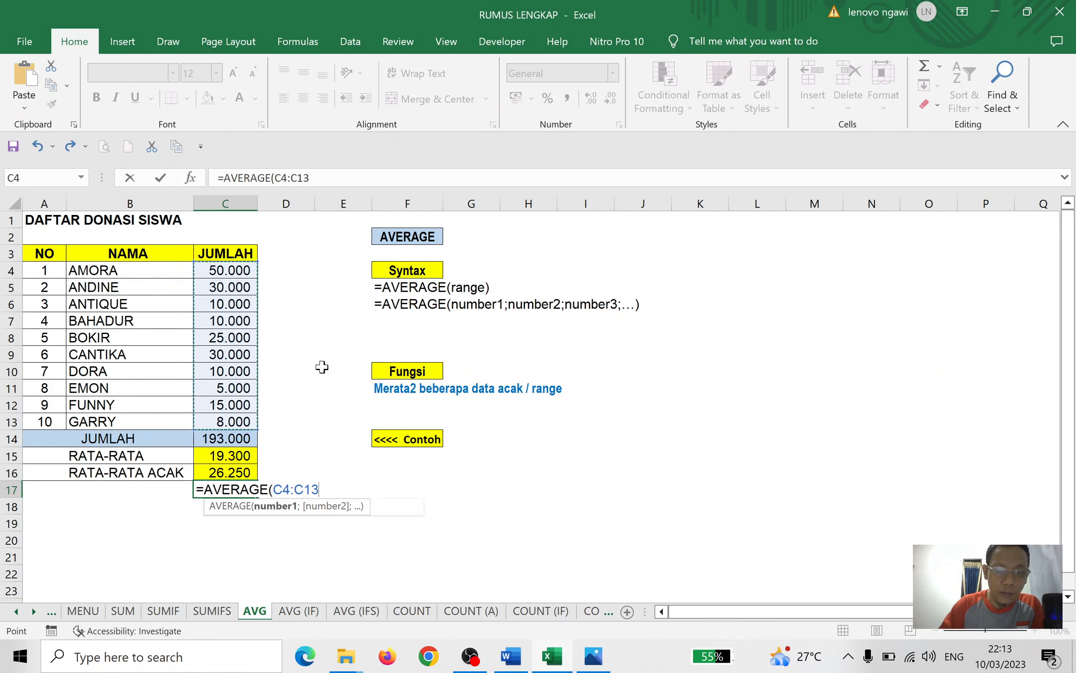
type(";")
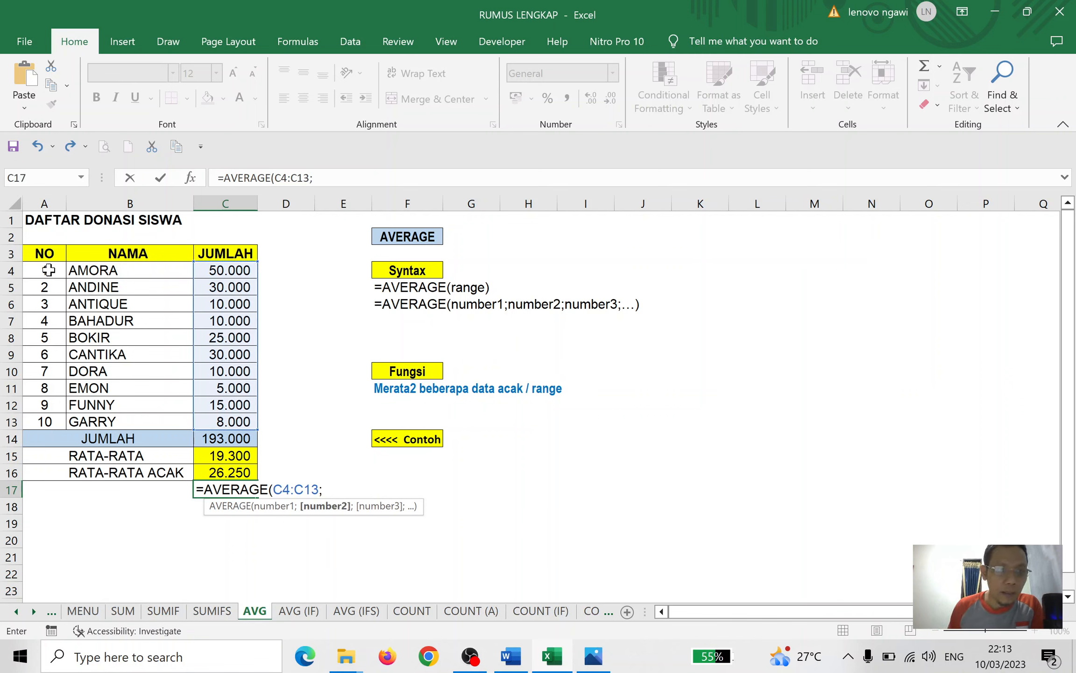
left_click_drag(47, 269, 47, 414)
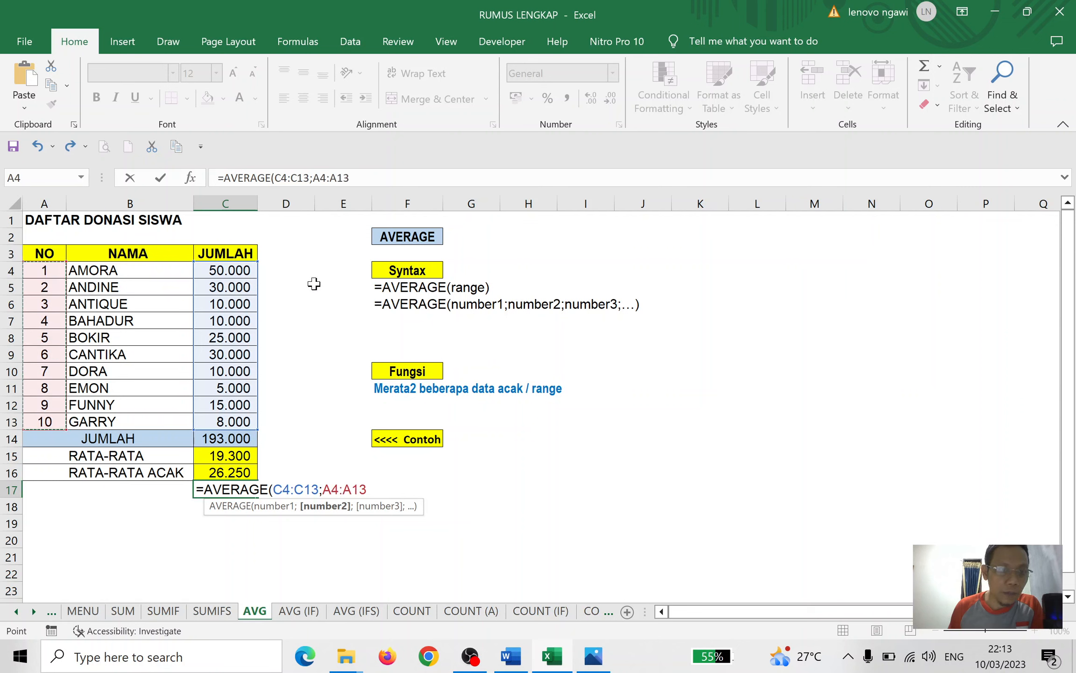
type(")")
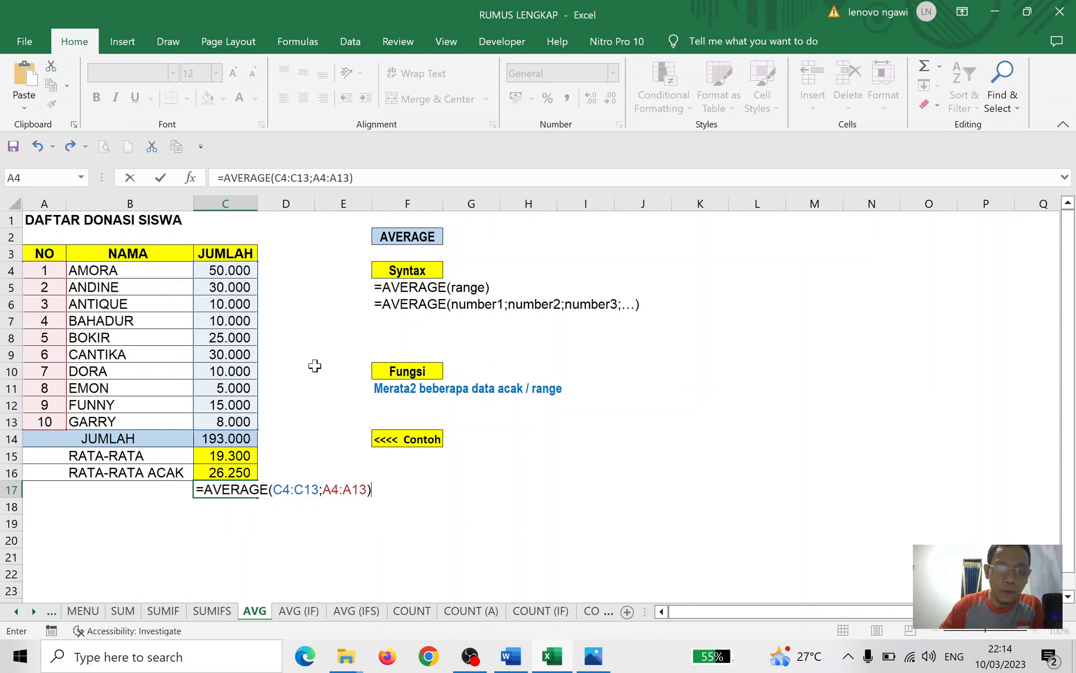
key("Return")
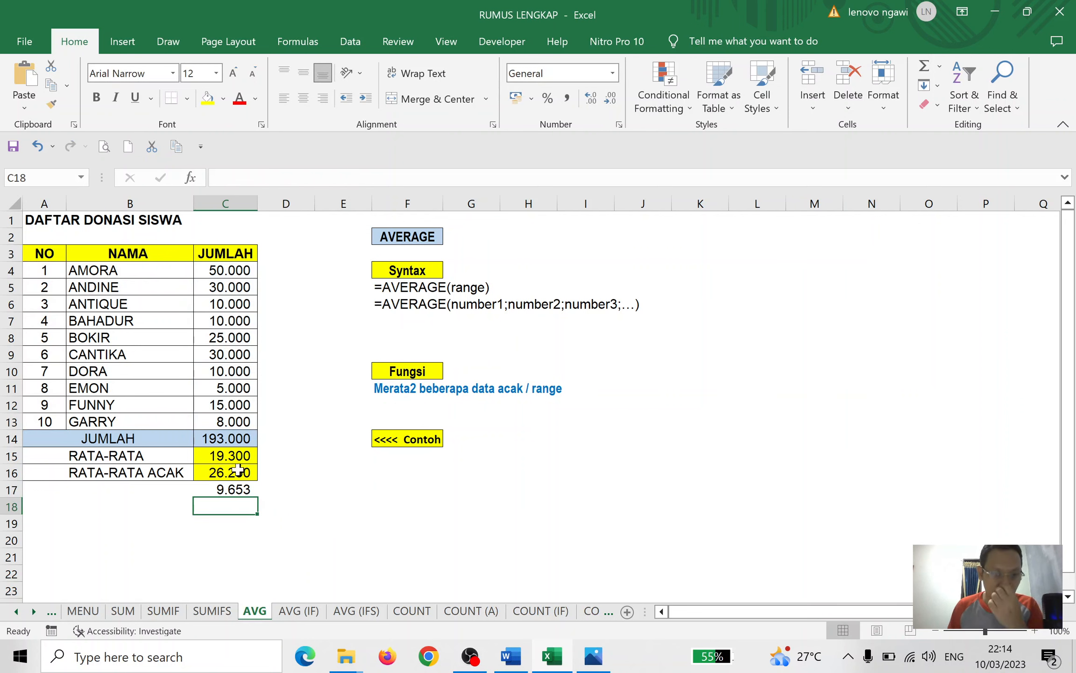
left_click(228, 488)
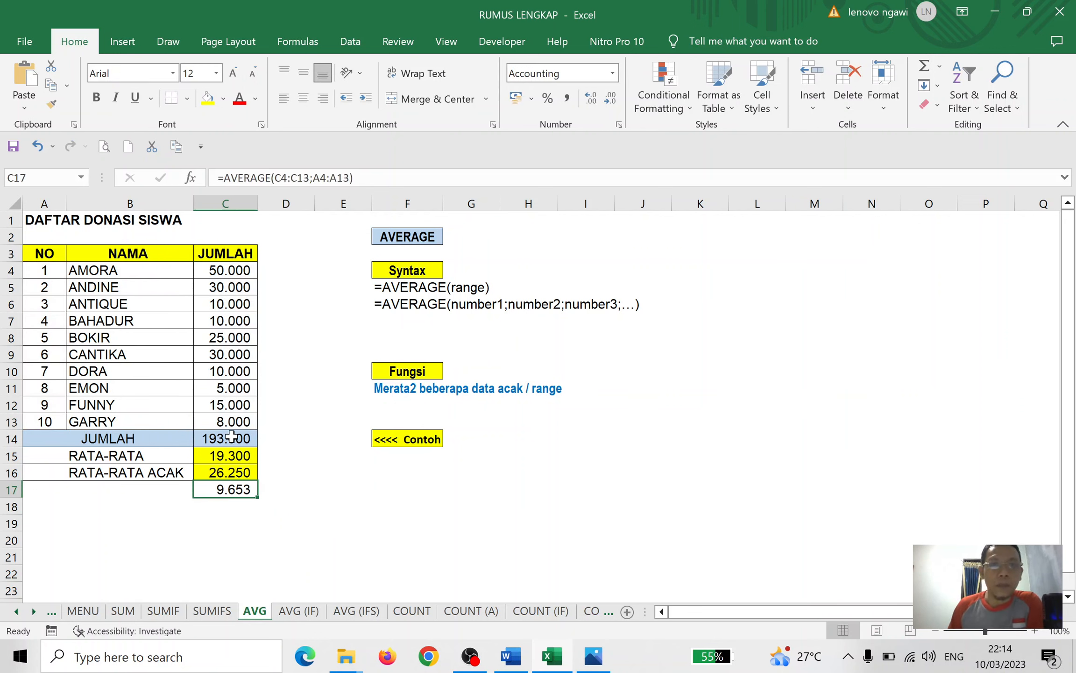
Step: Search the Insert Function dialog for AVERAGE and insert that function in cell C18
left_click(242, 513)
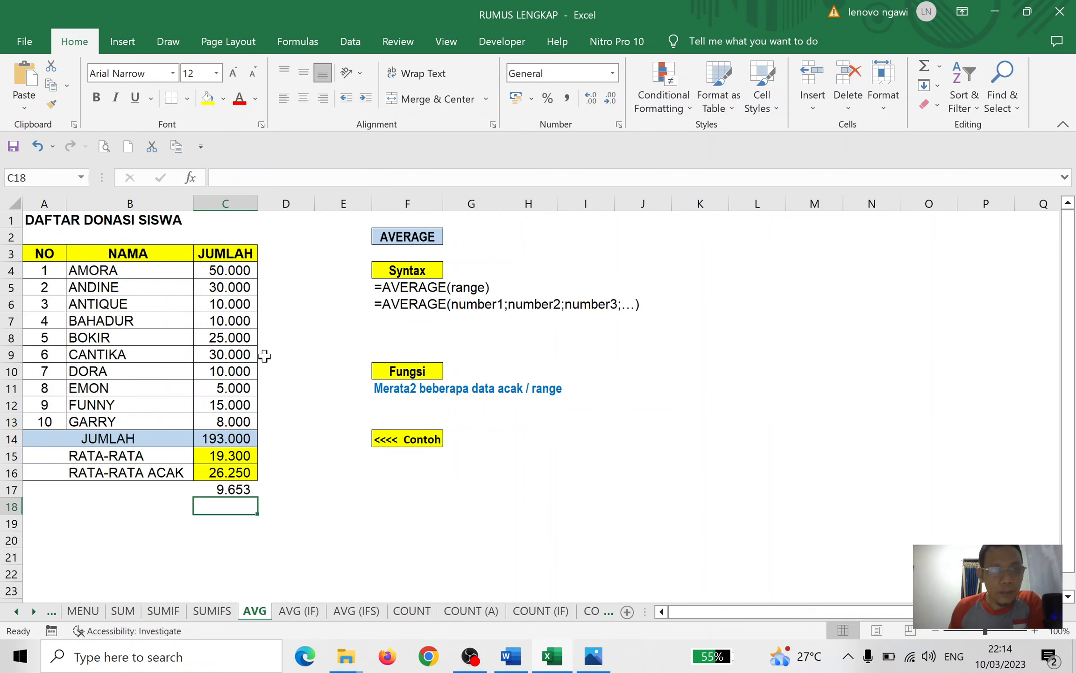
left_click(190, 178)
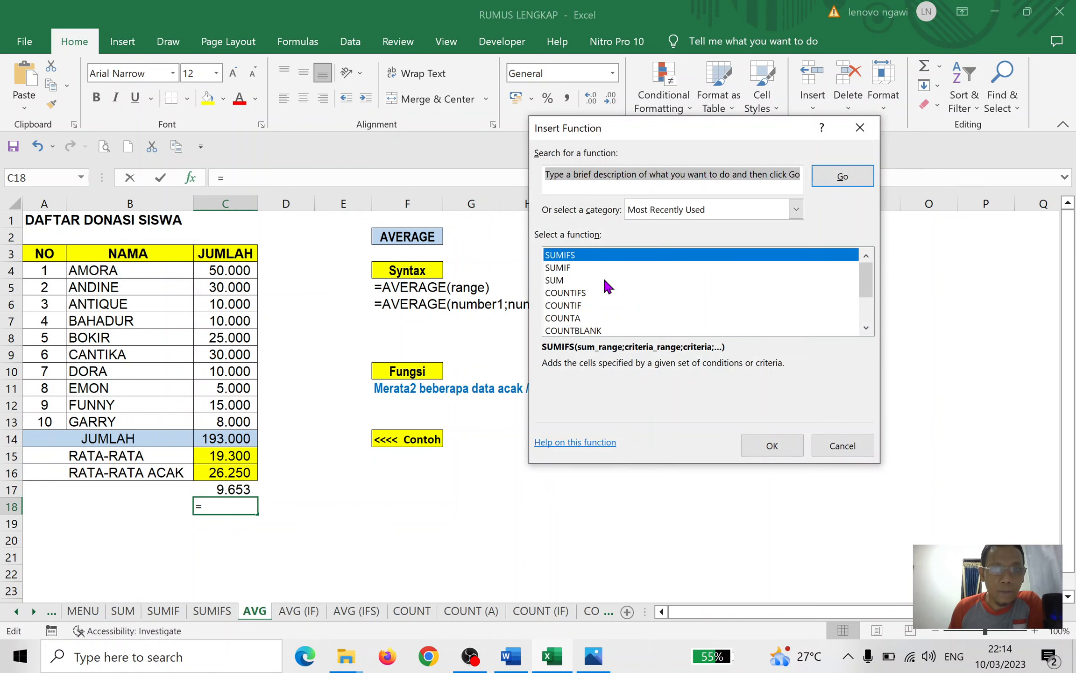
scroll(605, 280, "down", 1)
scroll(605, 287, "down", 1)
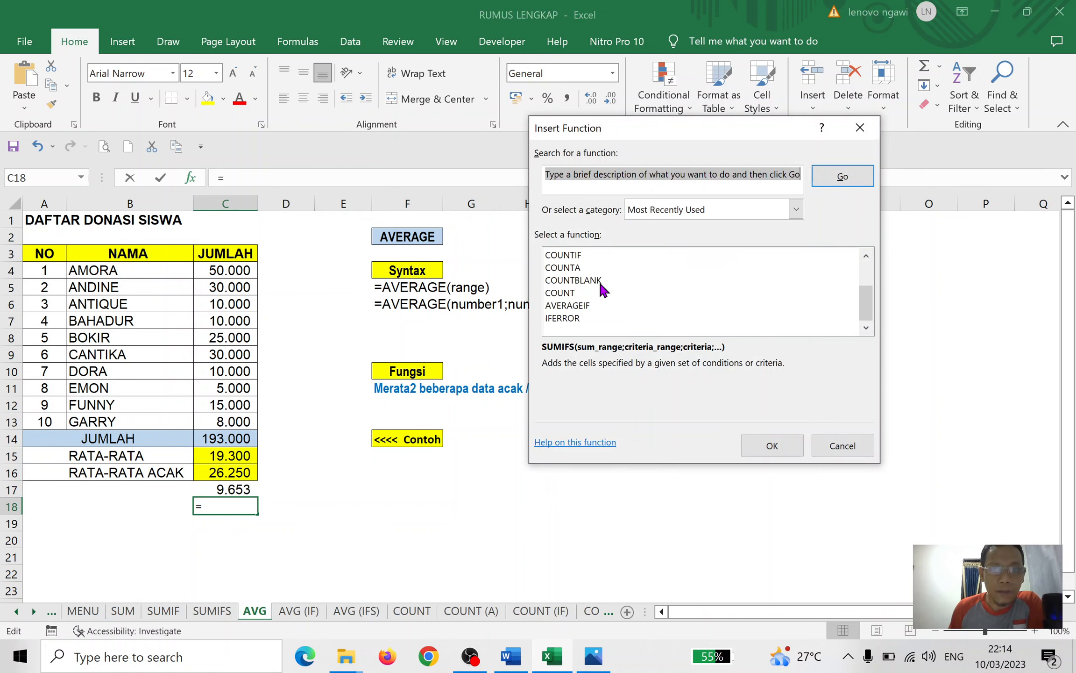
scroll(599, 280, "up", 2)
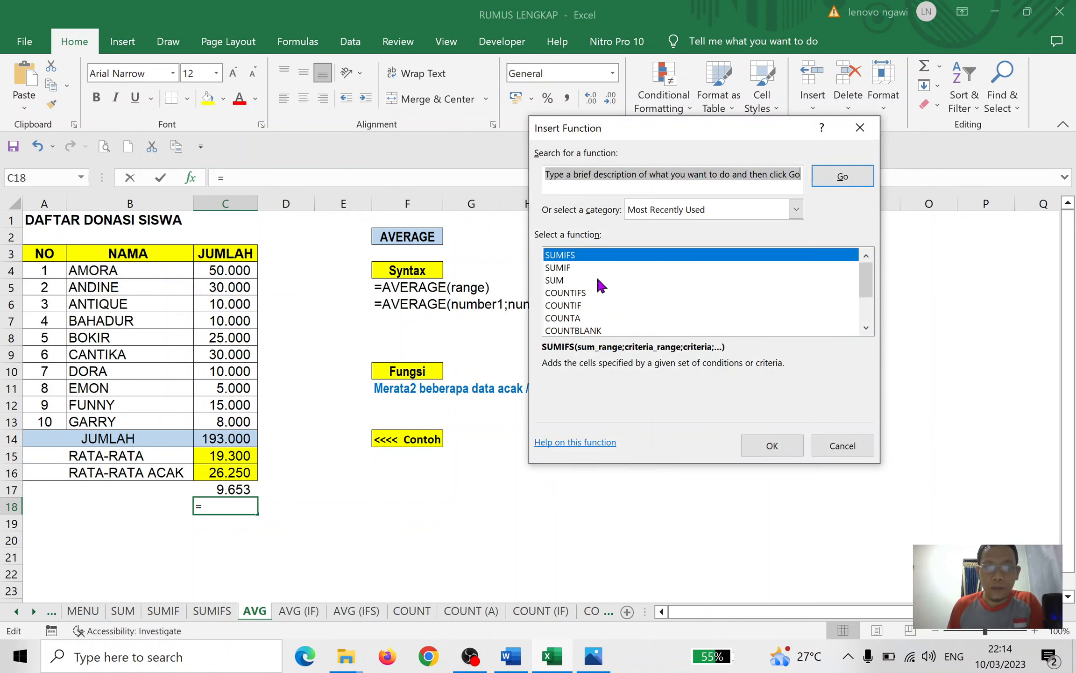
scroll(596, 276, "down", 2)
scroll(612, 276, "up", 2)
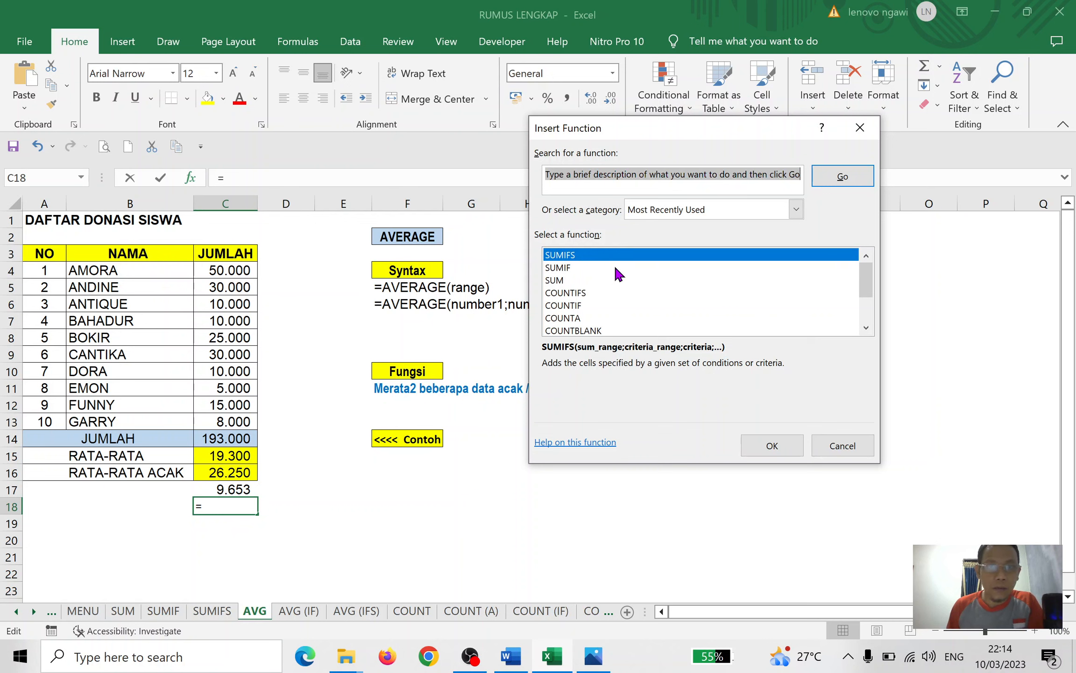
left_click(633, 186)
type("AVER")
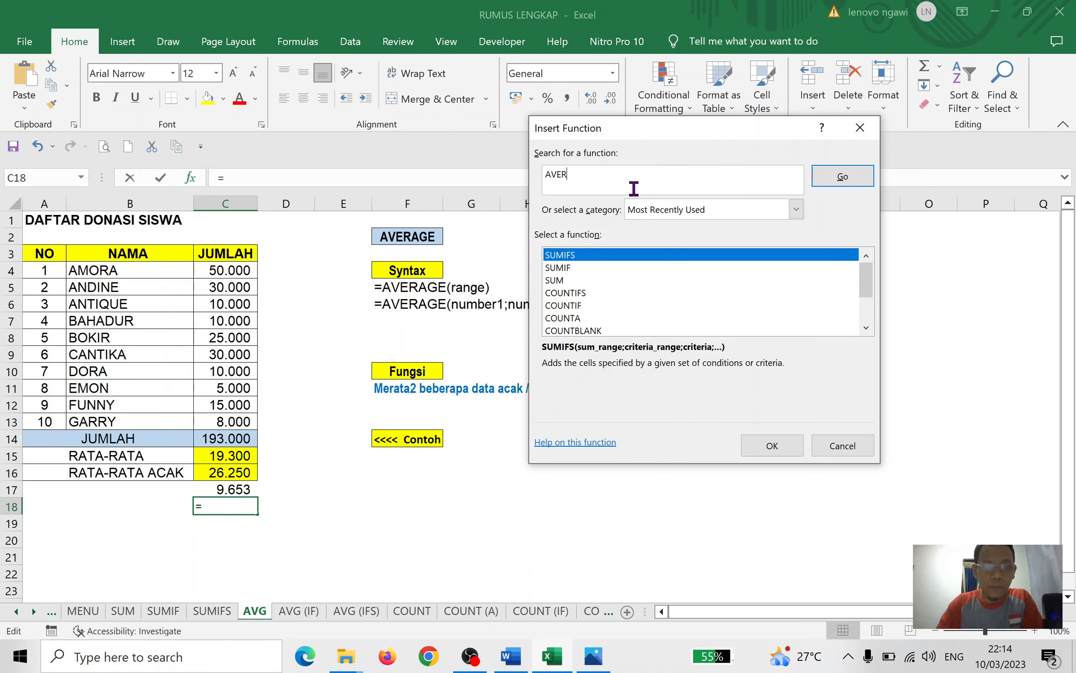
type("AGE")
key("Return")
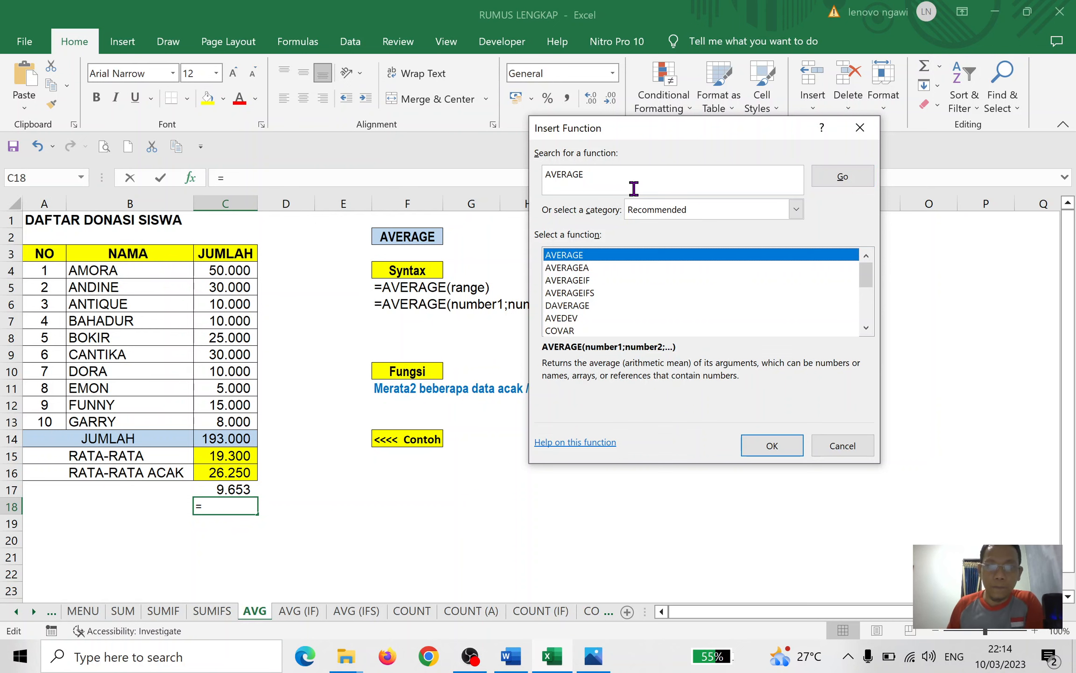
left_click(786, 448)
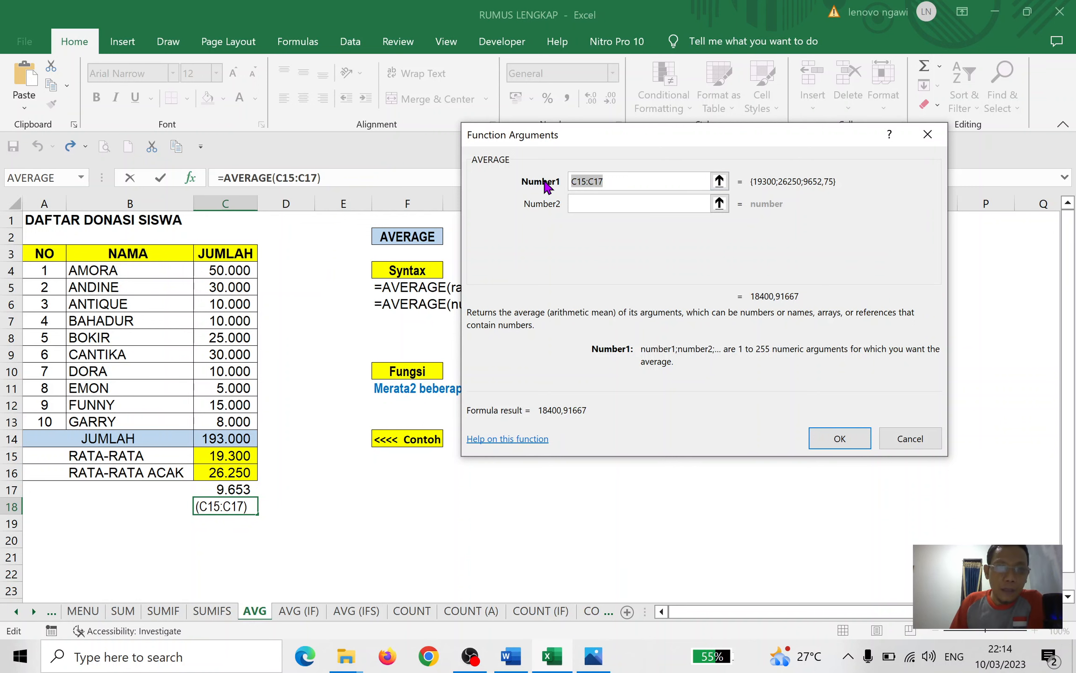
Step: Set Number1 of the AVERAGE function in C18 to the range C4:C13 and complete the formula
left_click_drag(598, 143, 639, 171)
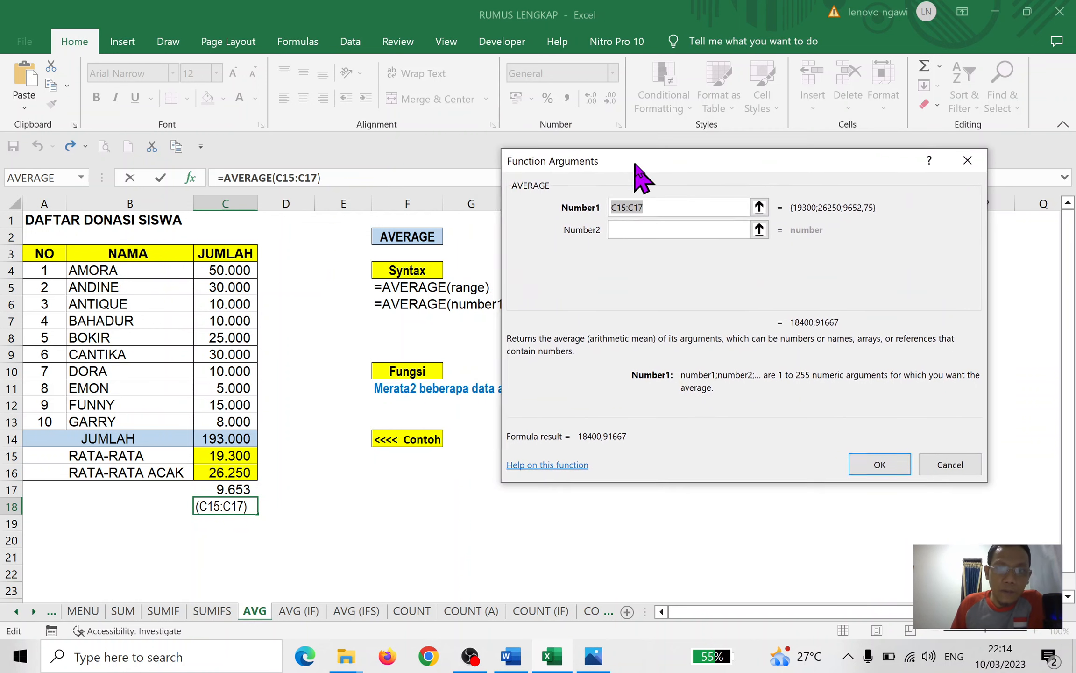
left_click(646, 208)
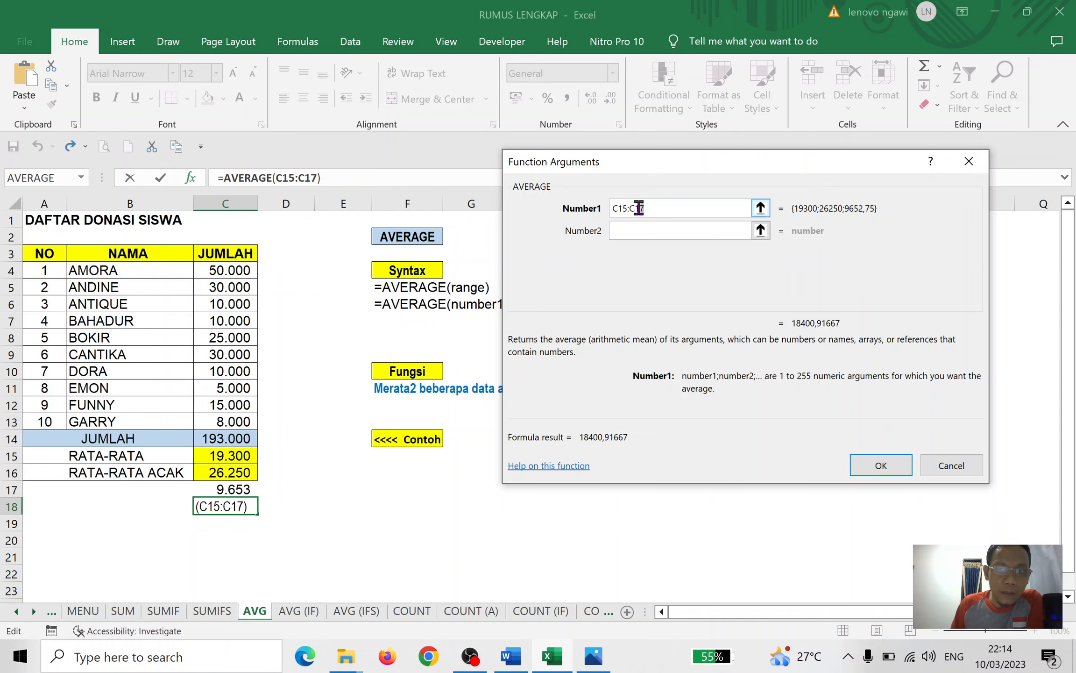
left_click_drag(646, 208, 605, 208)
left_click_drag(221, 275, 226, 421)
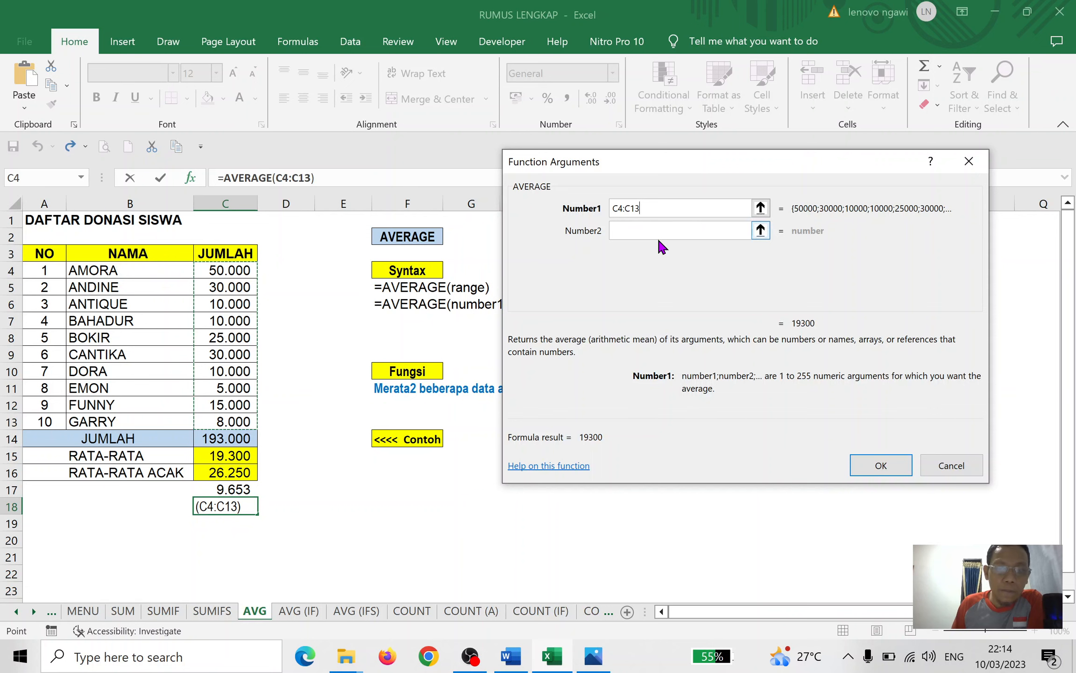
left_click(635, 232)
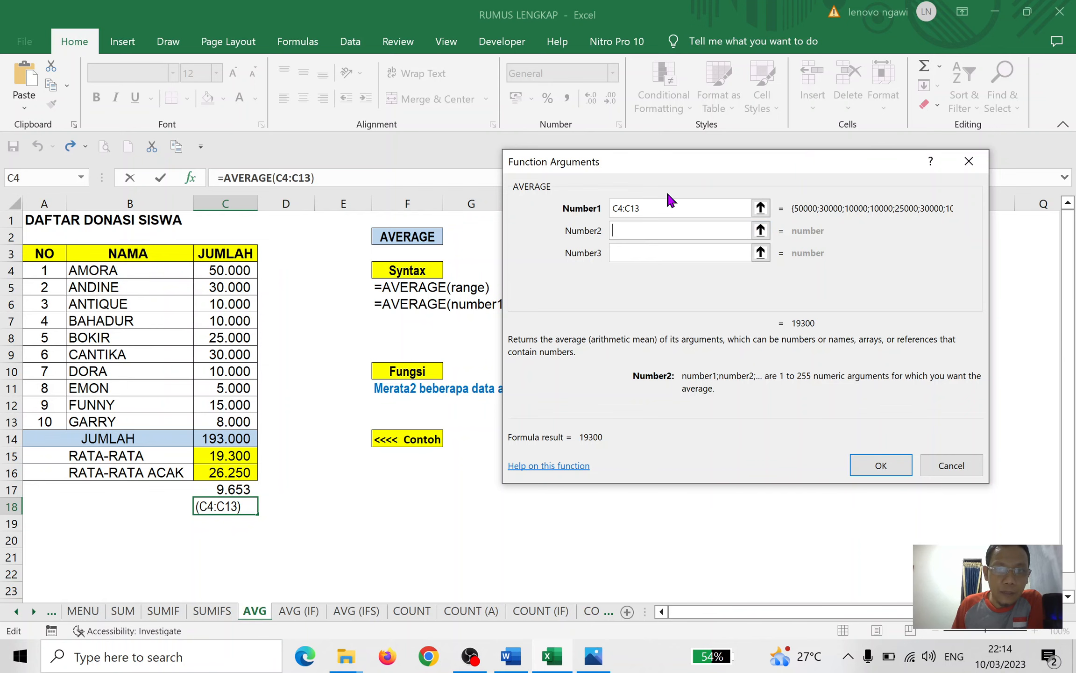
left_click(658, 204)
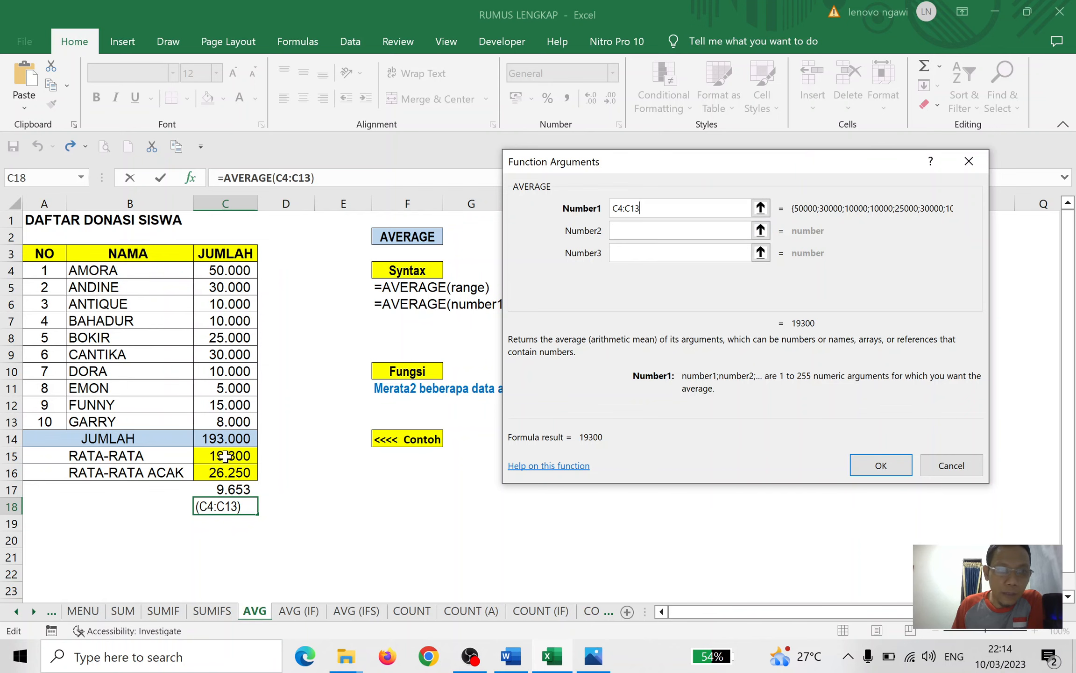
left_click(881, 463)
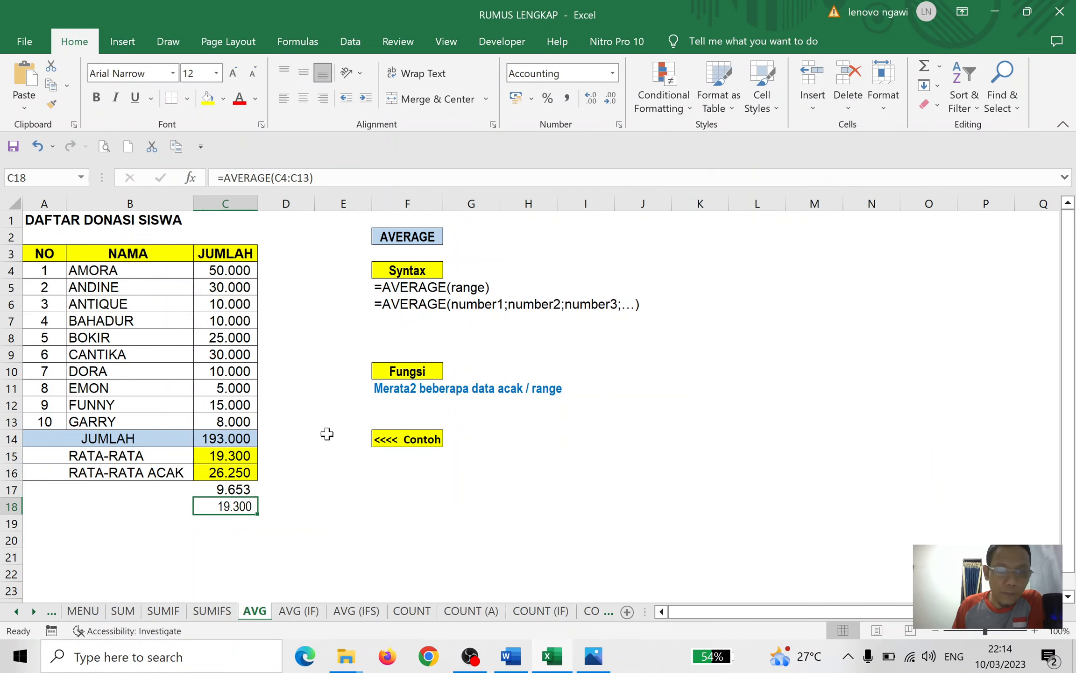
Step: Insert the AVERAGE function in C19 through Insert Function, with C4 as Number1 and C7 as Number2
left_click(234, 526)
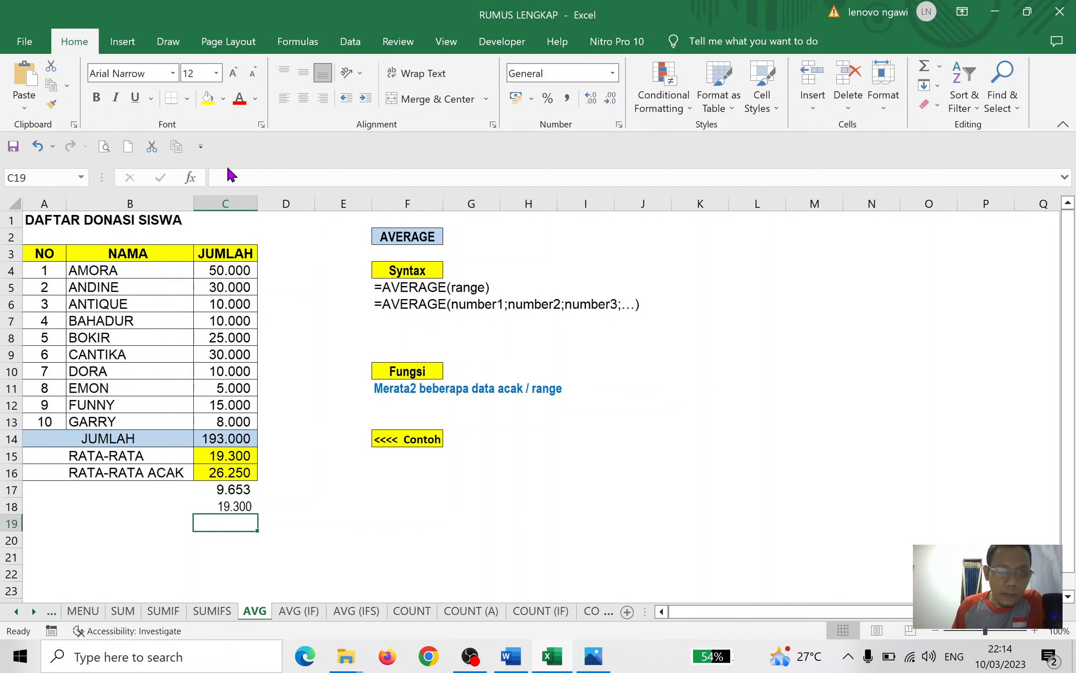
left_click(191, 177)
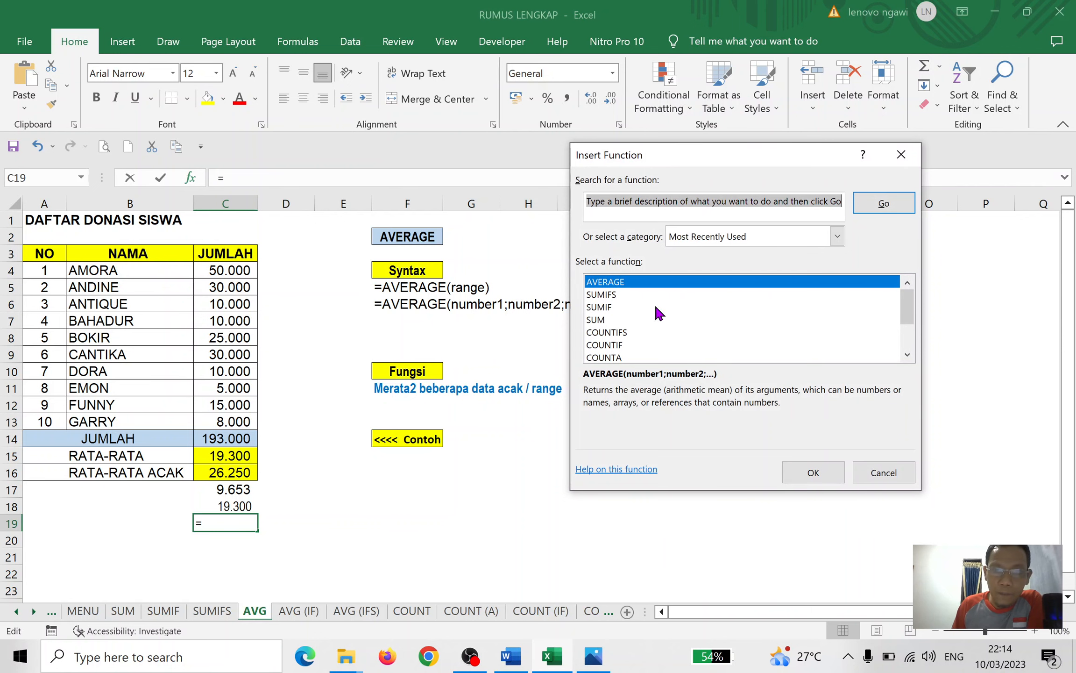
key("Return")
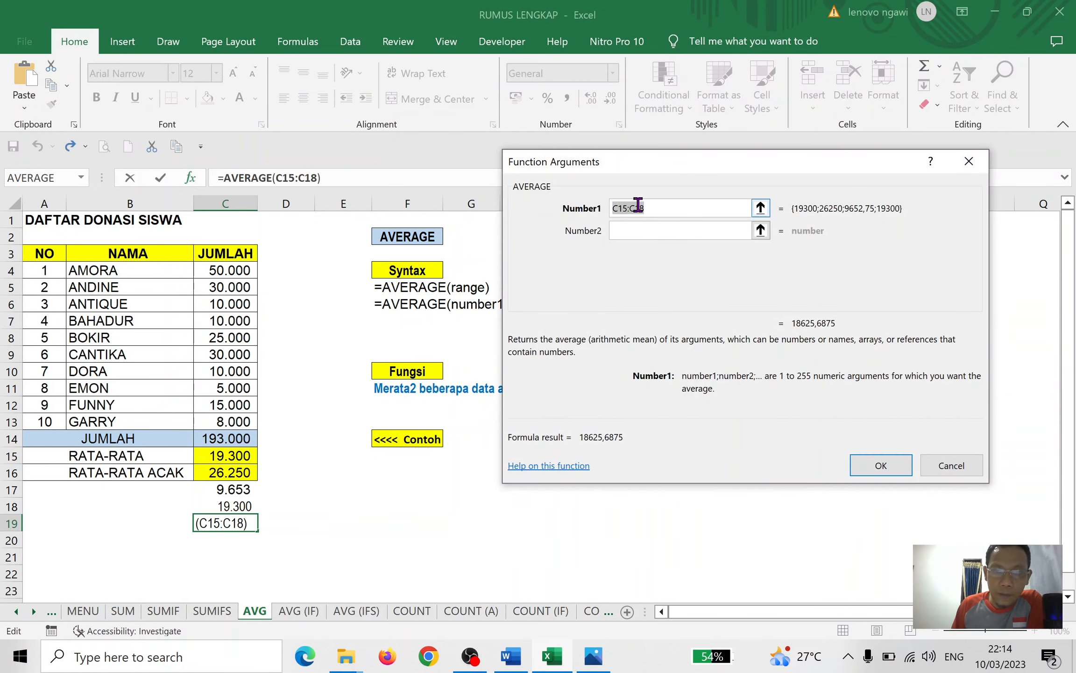
left_click_drag(672, 208, 594, 208)
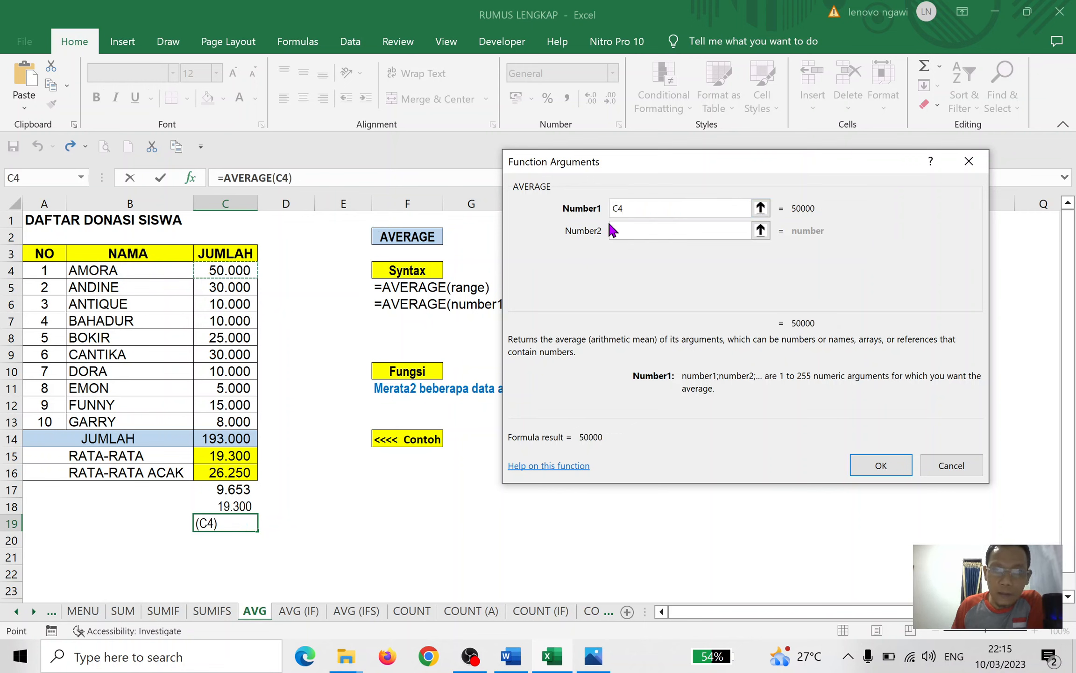
left_click(628, 231)
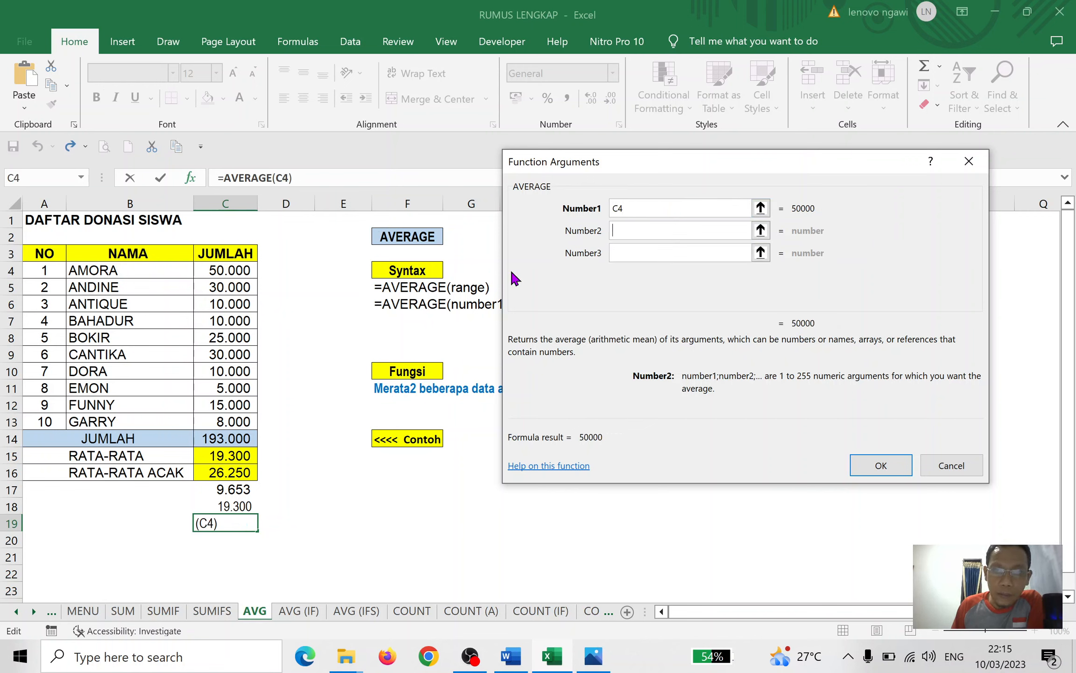
left_click(234, 321)
Step: Add C9 as Number3 and C12 as Number4 to complete C19 as =AVERAGE(C4;C7;C9;C12)
left_click(622, 254)
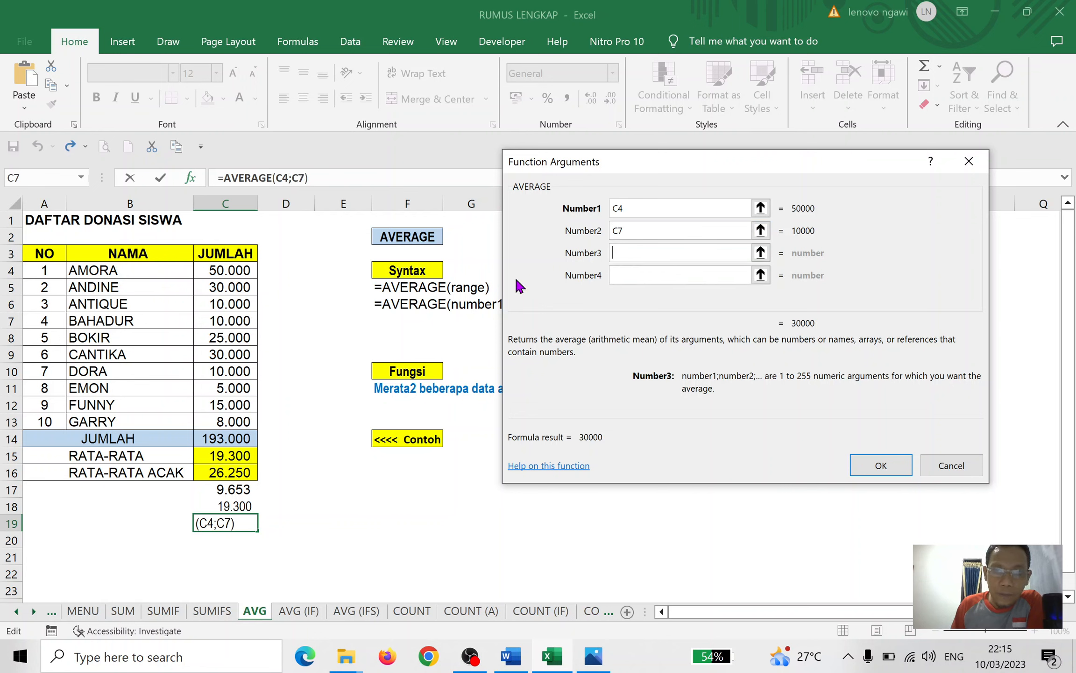
left_click(233, 355)
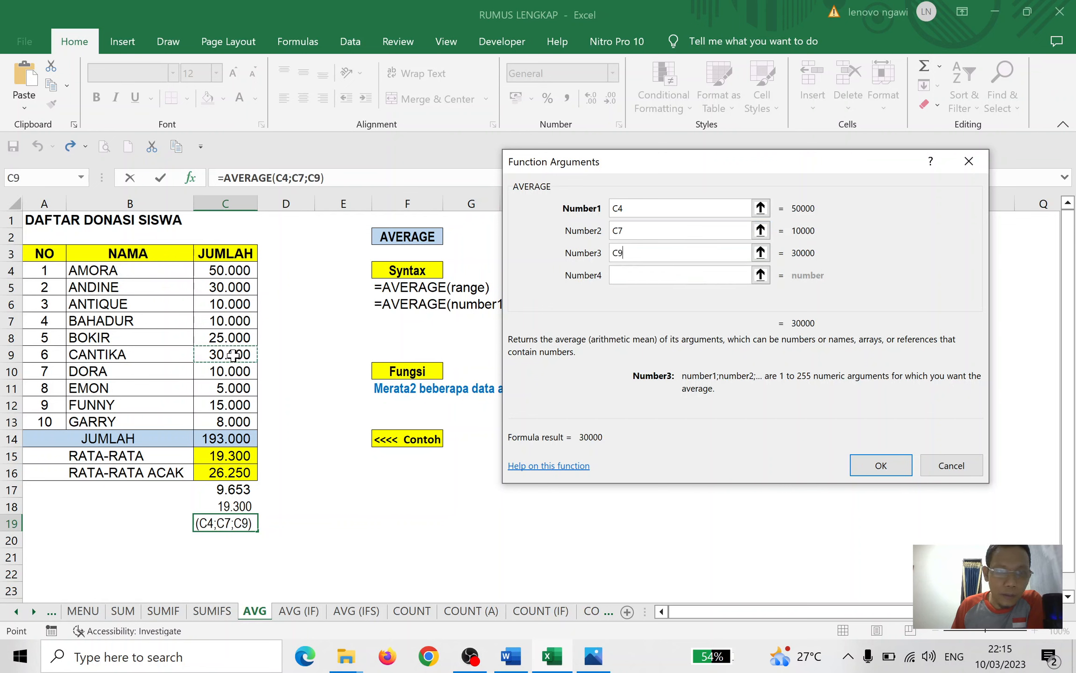
left_click(630, 275)
left_click(234, 404)
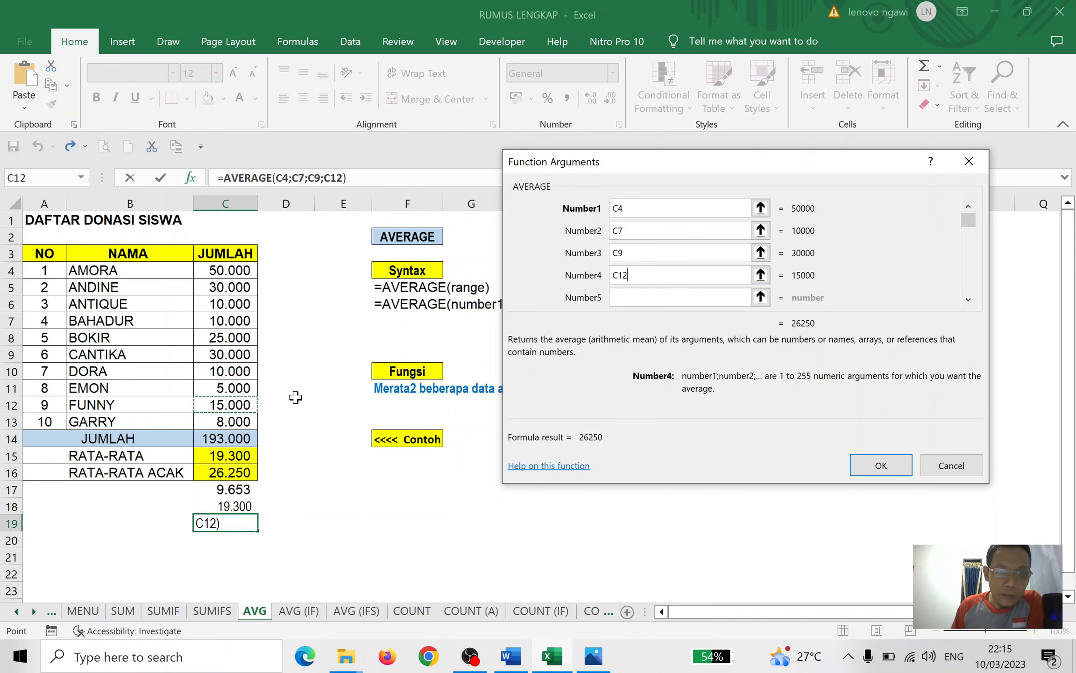
left_click(881, 467)
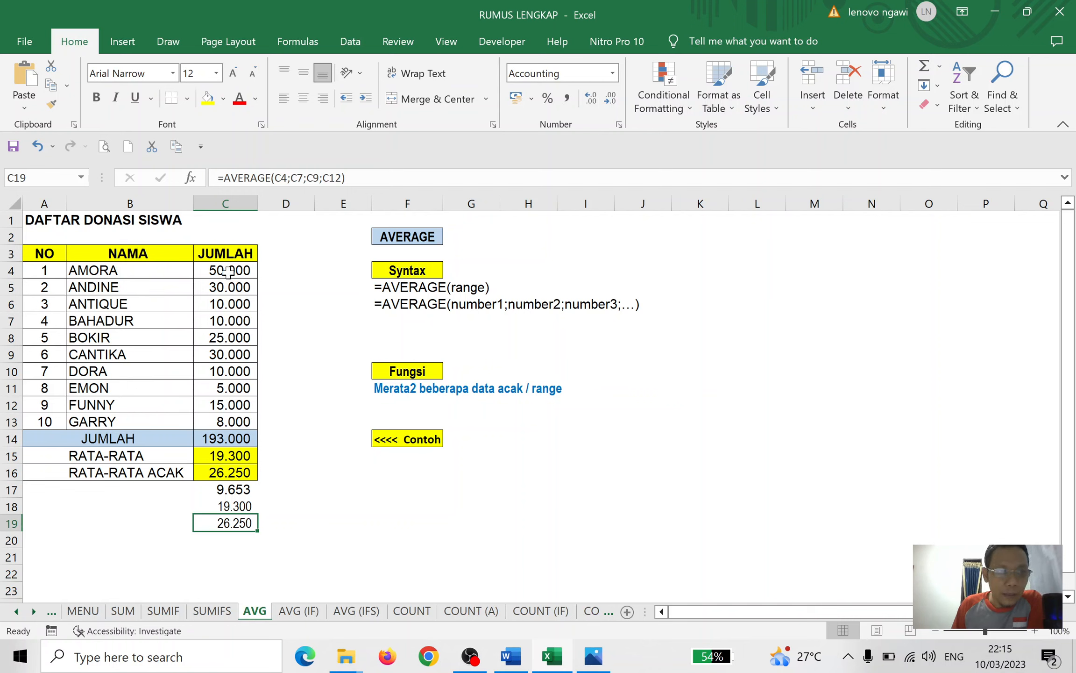
Step: Highlight the donation amounts in C4:C13 and the row numbers in A4:A13 as the two ranges under discussion
left_click_drag(229, 269, 228, 421)
left_click(58, 272)
left_click_drag(57, 272, 58, 420)
left_click(272, 384)
Step: Insert the AVERAGE function in C20 through Insert Function, with C4:C13 as Number1 and A4:A13 as Number2
left_click(242, 537)
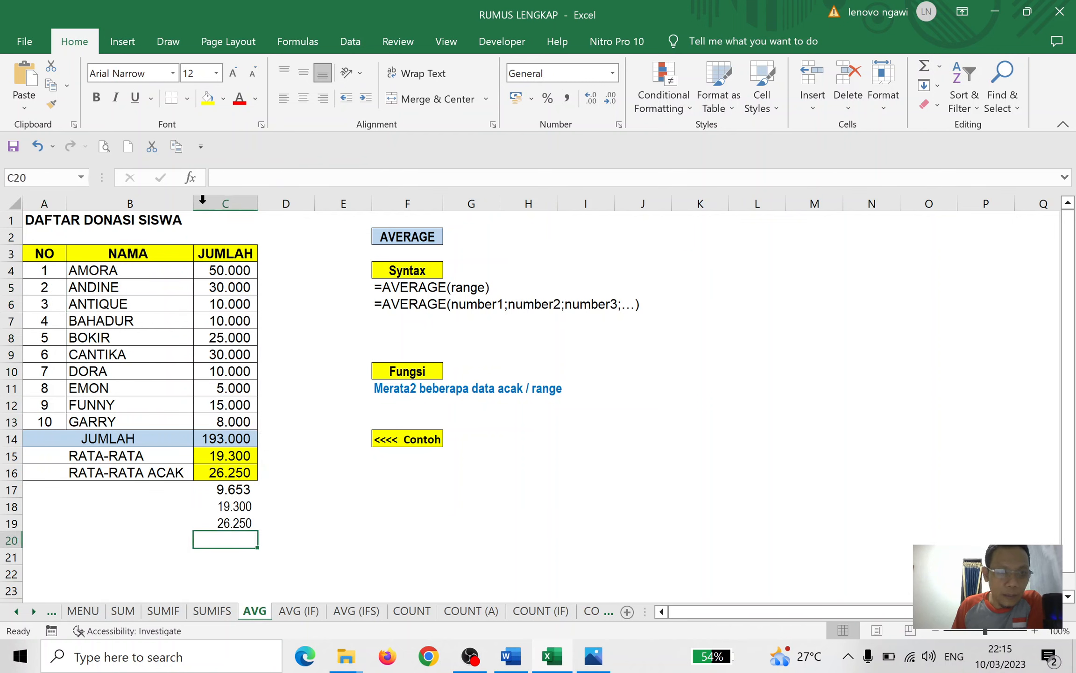
left_click(190, 177)
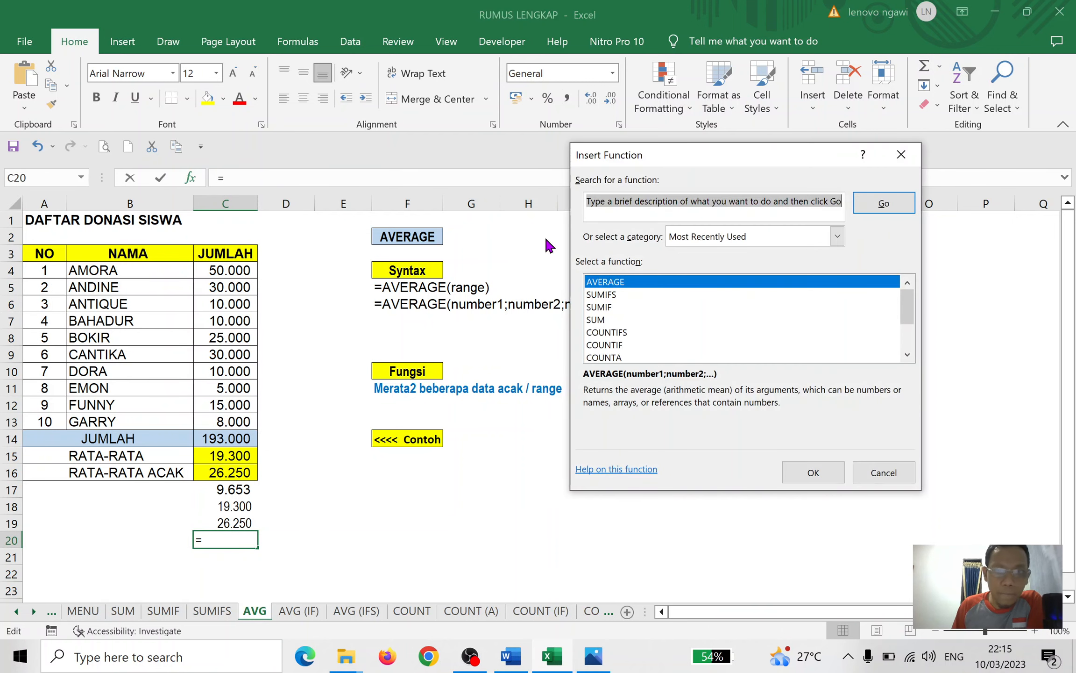
left_click(836, 476)
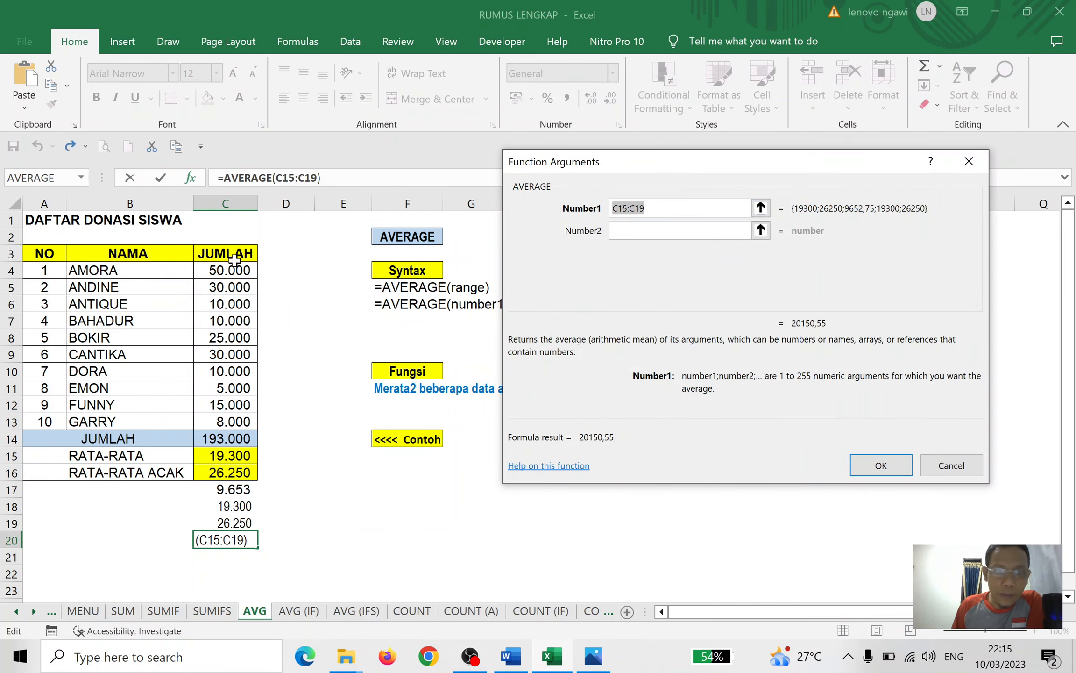
left_click_drag(231, 270, 246, 420)
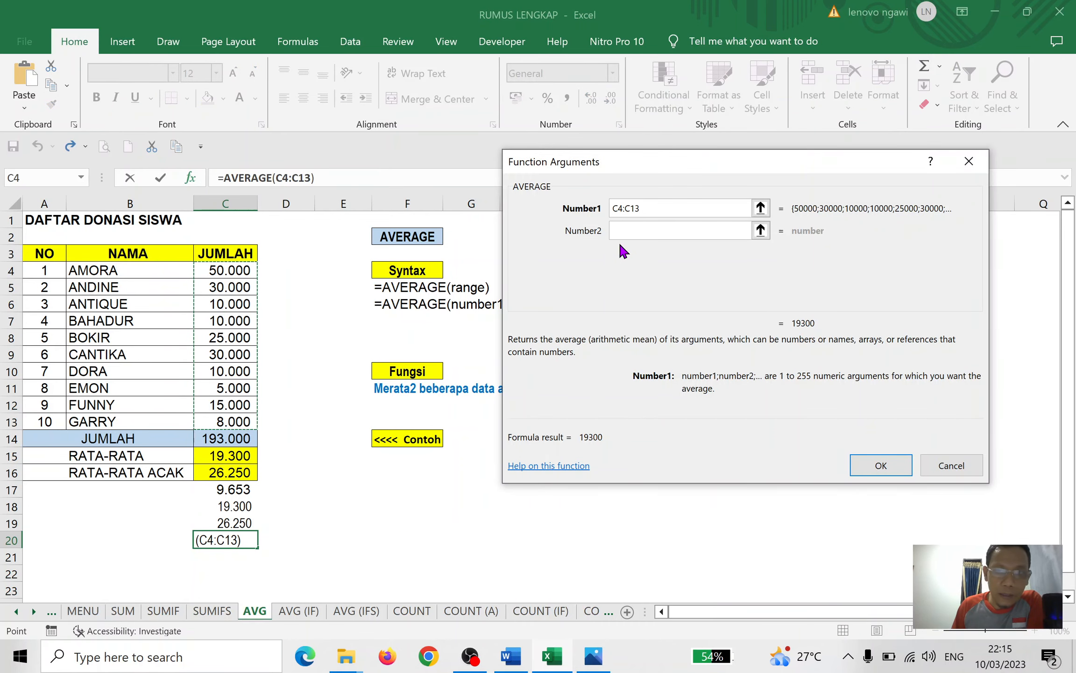
left_click(627, 230)
left_click_drag(43, 272, 46, 422)
left_click(880, 465)
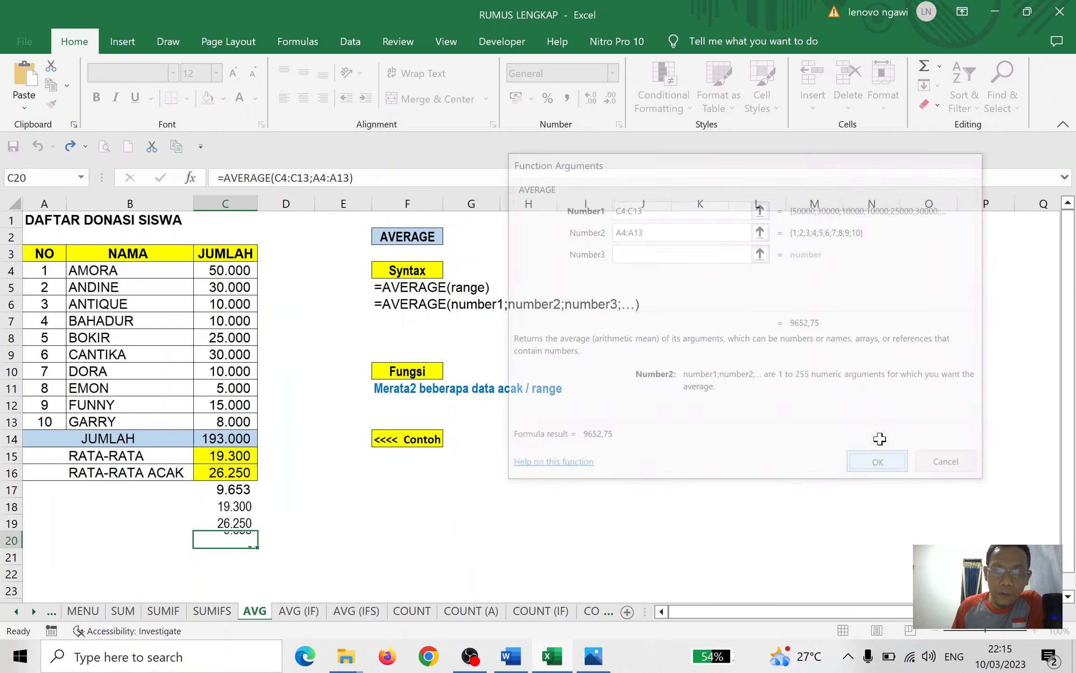
Step: Compare the AVERAGE formulas in C15:C20 with the donation amounts in C4:C13 and the row numbers in A4:A13 that they use
left_click(241, 509)
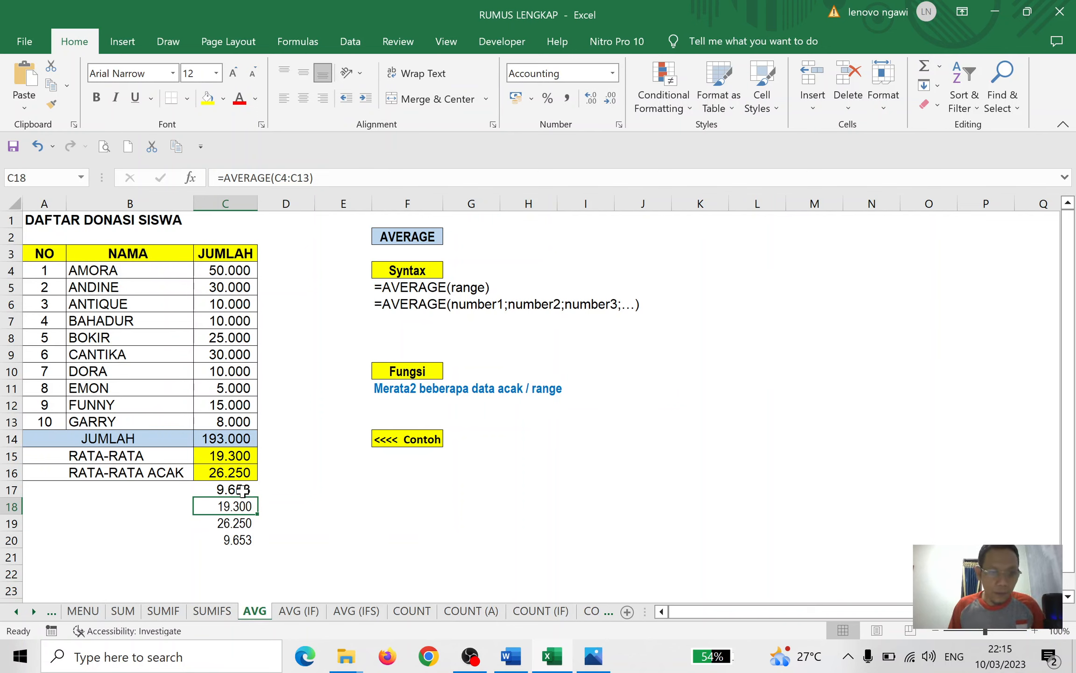
left_click(243, 452)
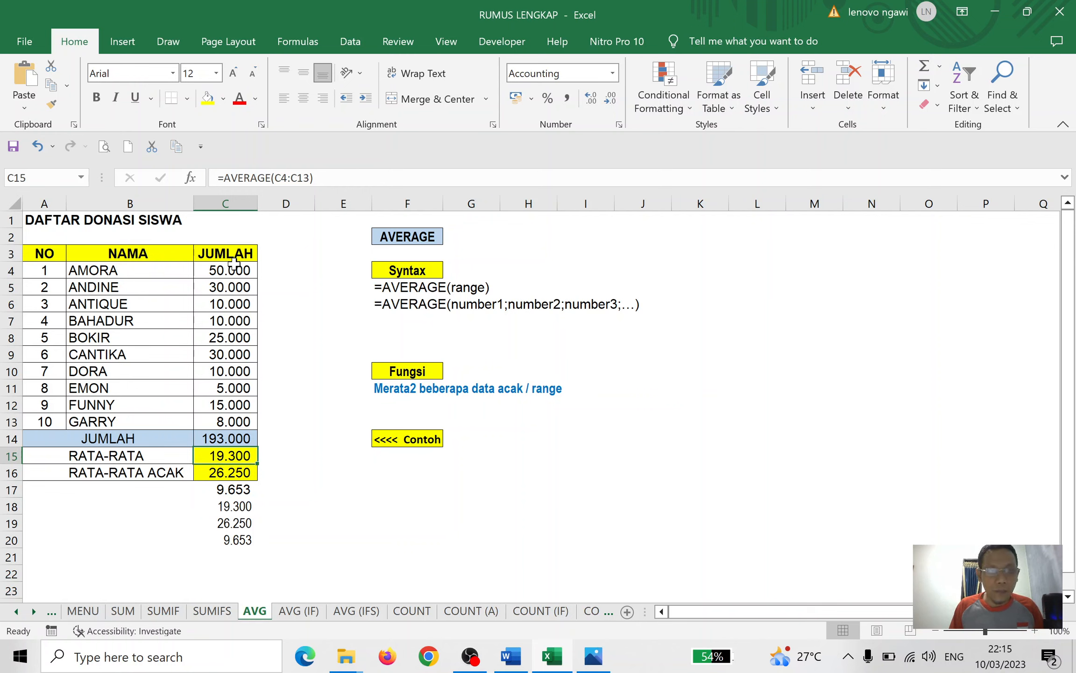
left_click_drag(234, 266, 229, 423)
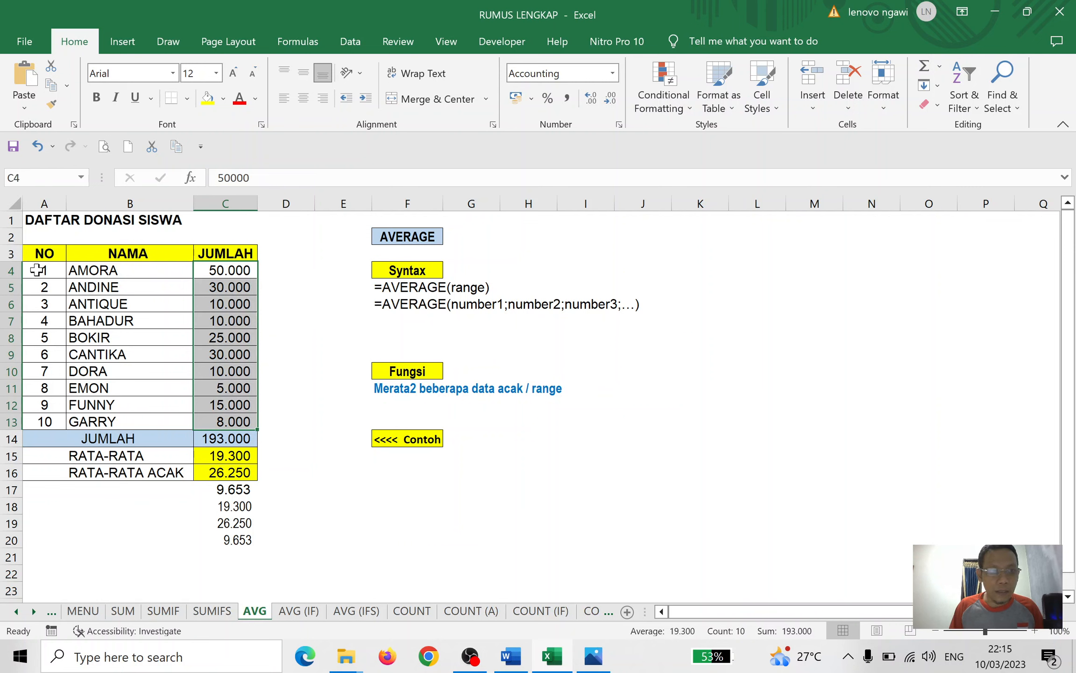
left_click_drag(37, 270, 38, 423)
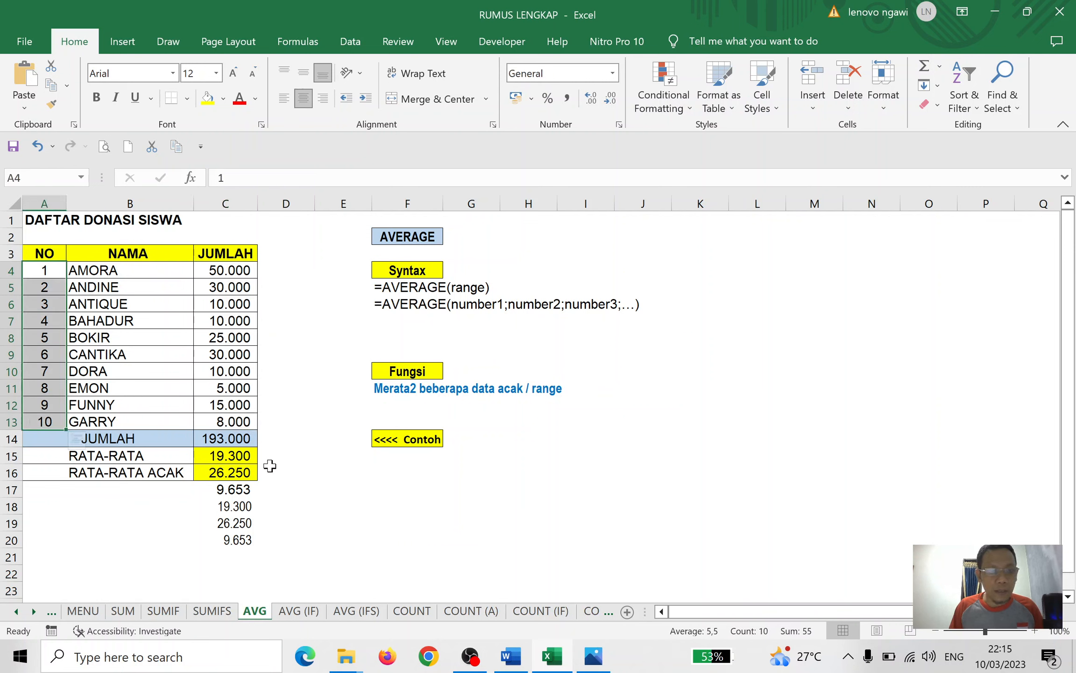
left_click(299, 452)
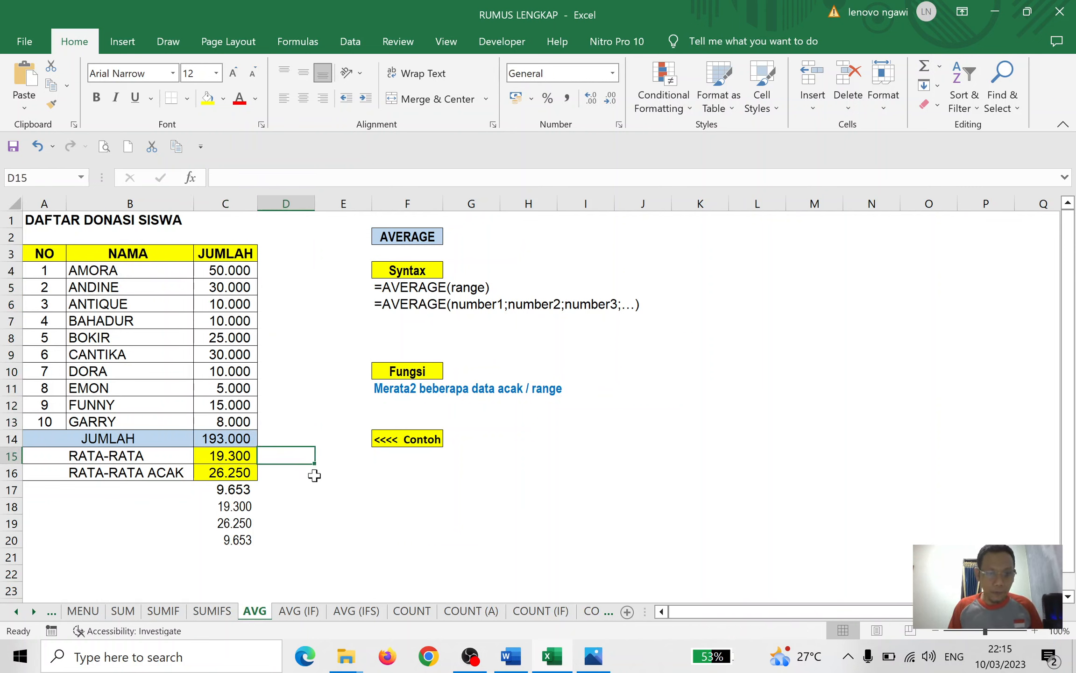
left_click(246, 489)
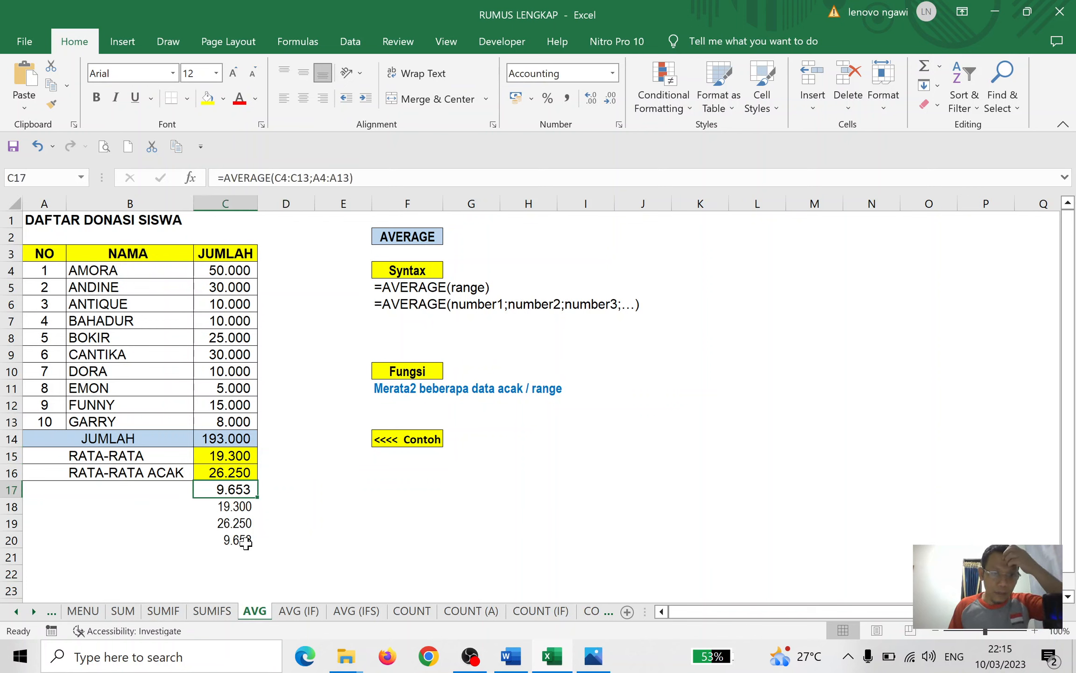
left_click(246, 542)
left_click(246, 522)
left_click(241, 470)
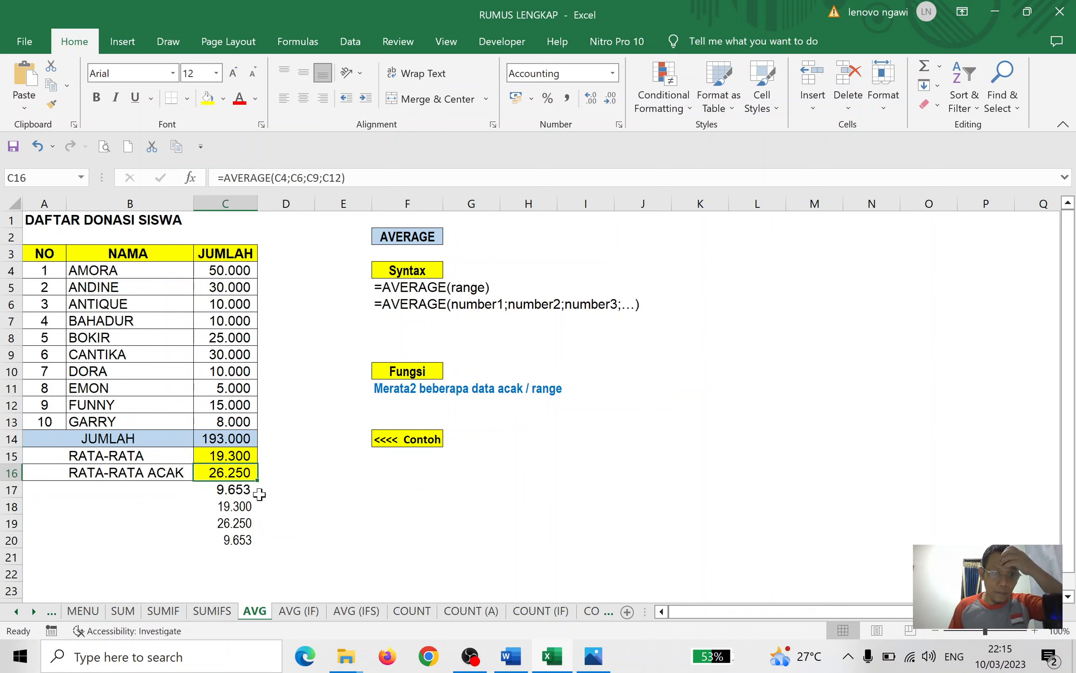
left_click(253, 490)
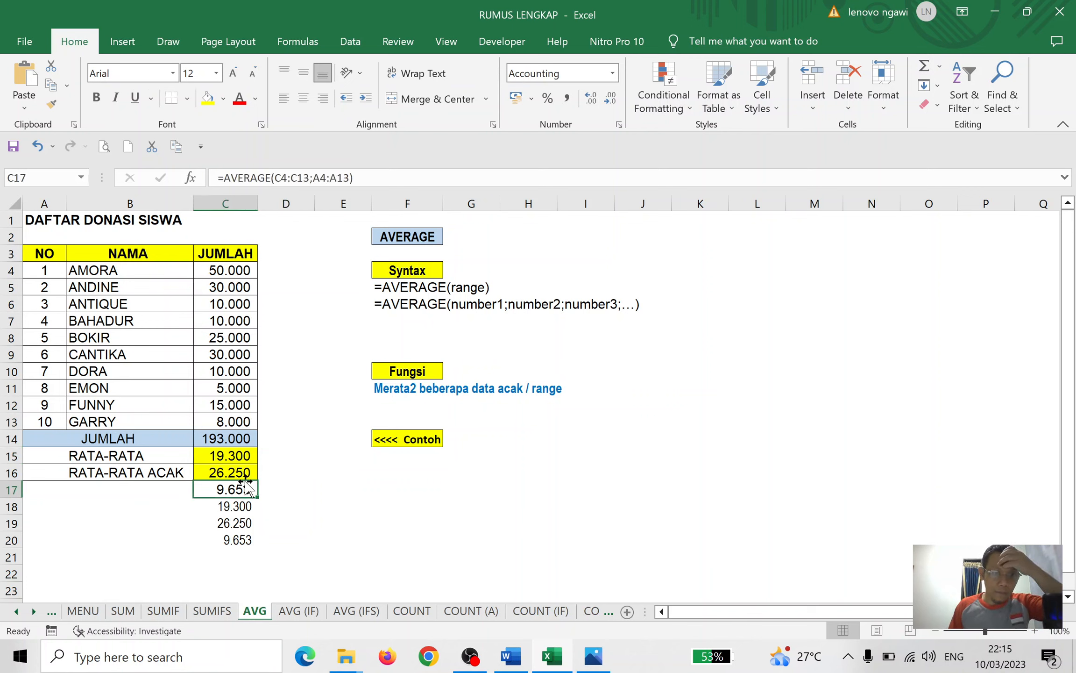
left_click(323, 496)
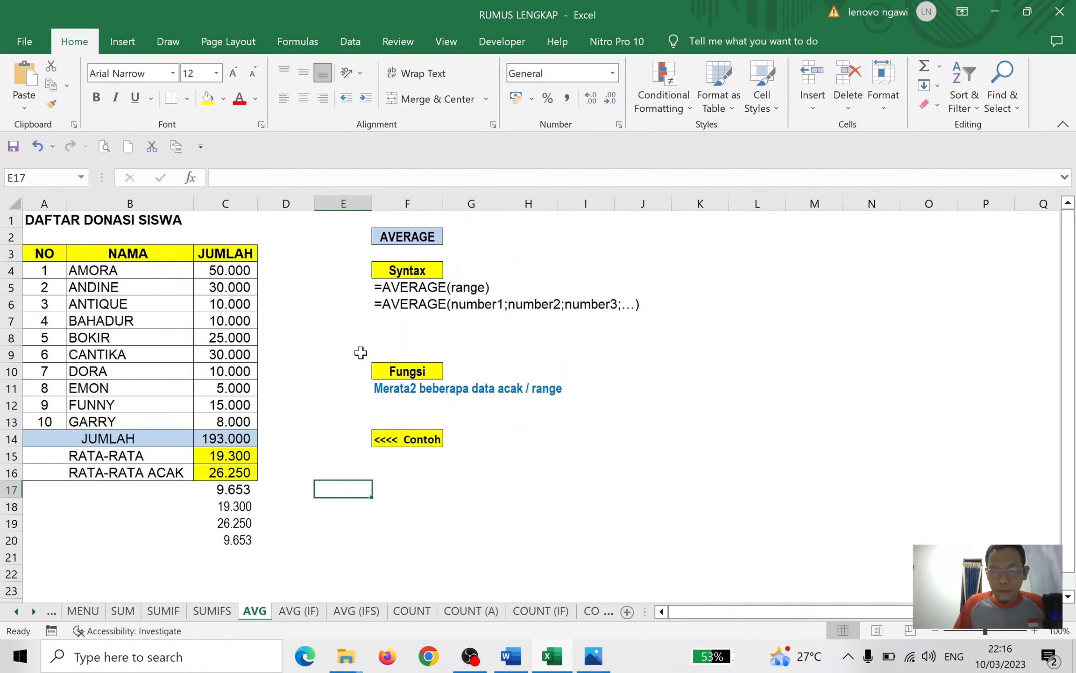
Step: Switch to the AVG (IF) sheet and review the class X average row along with the JUMLAH and KELAS columns
left_click(292, 611)
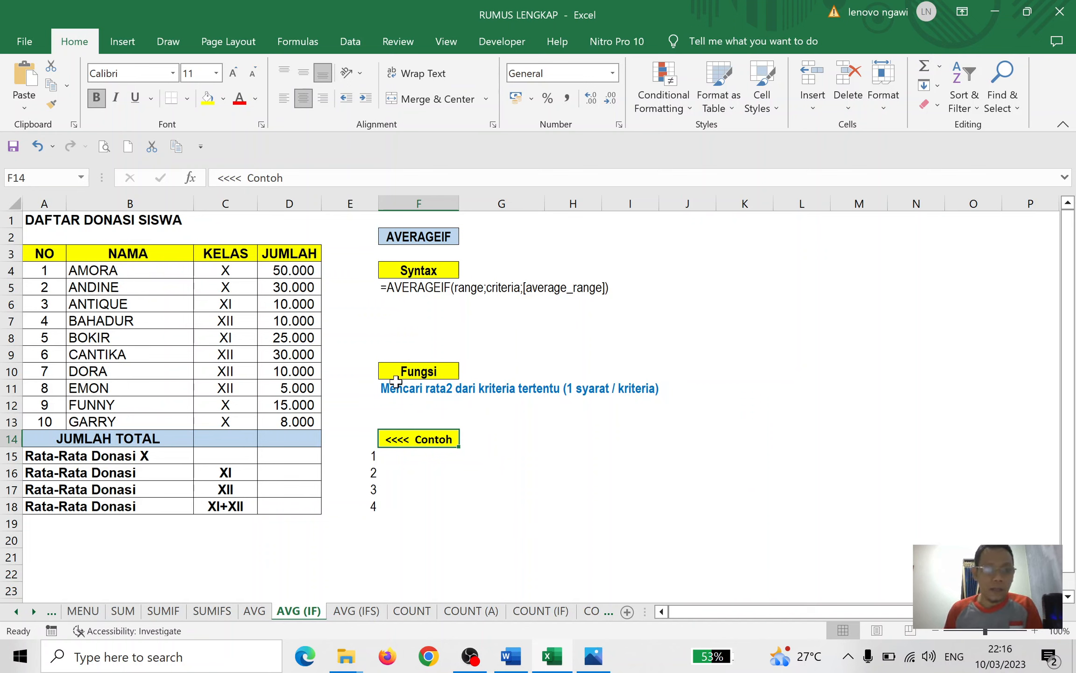
left_click(289, 457)
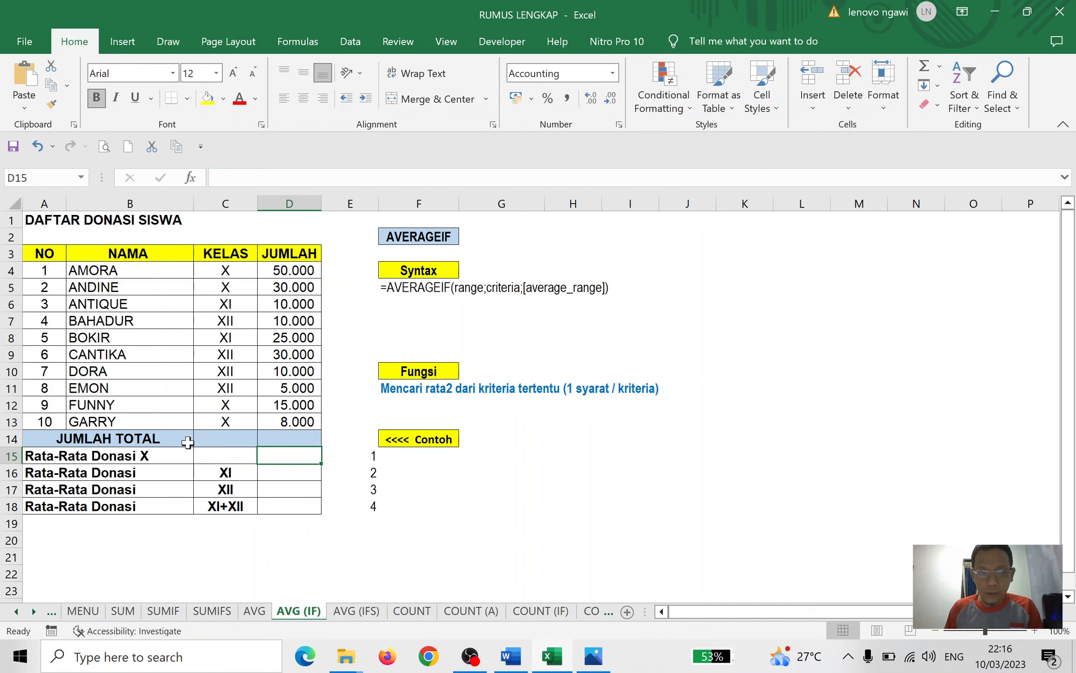
left_click(68, 457)
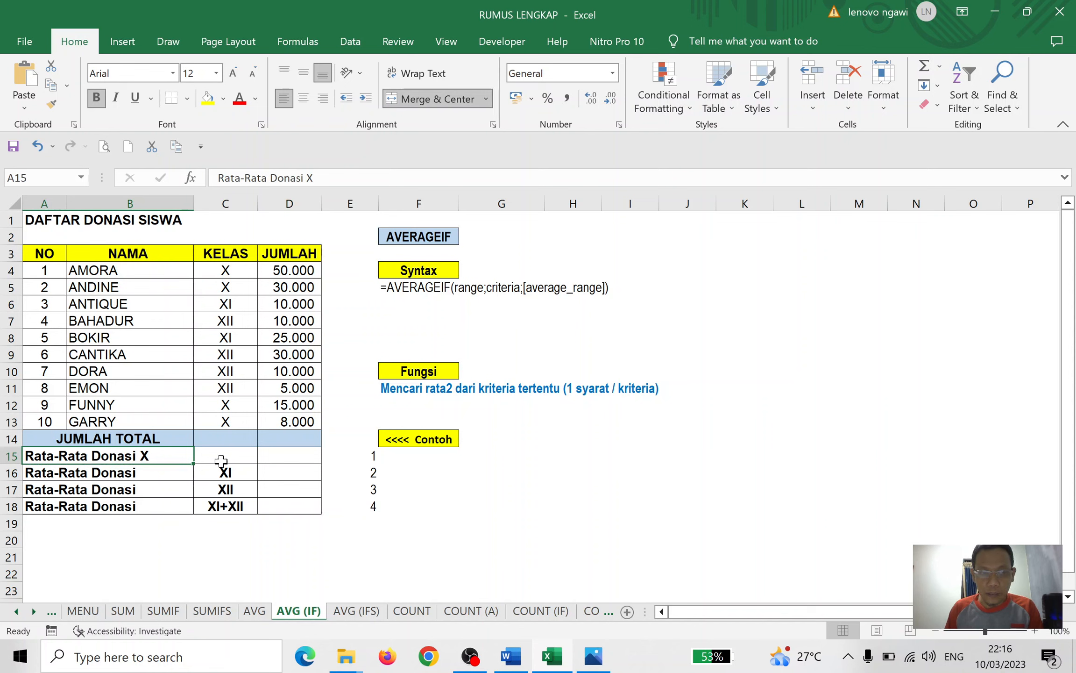
left_click(281, 454)
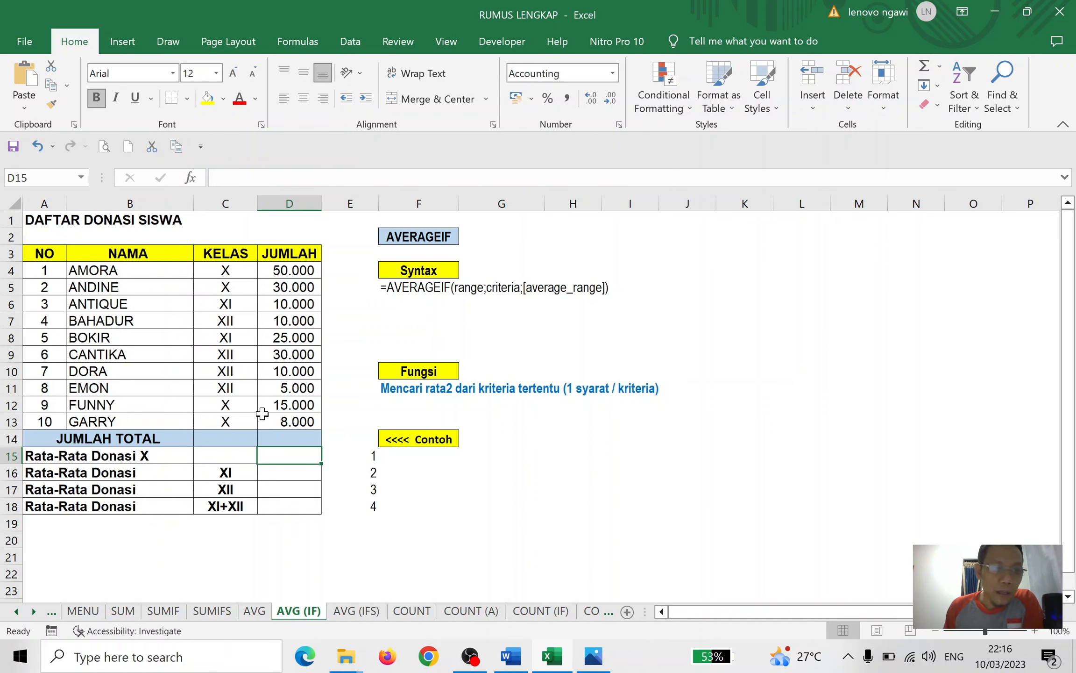
left_click_drag(293, 271, 290, 414)
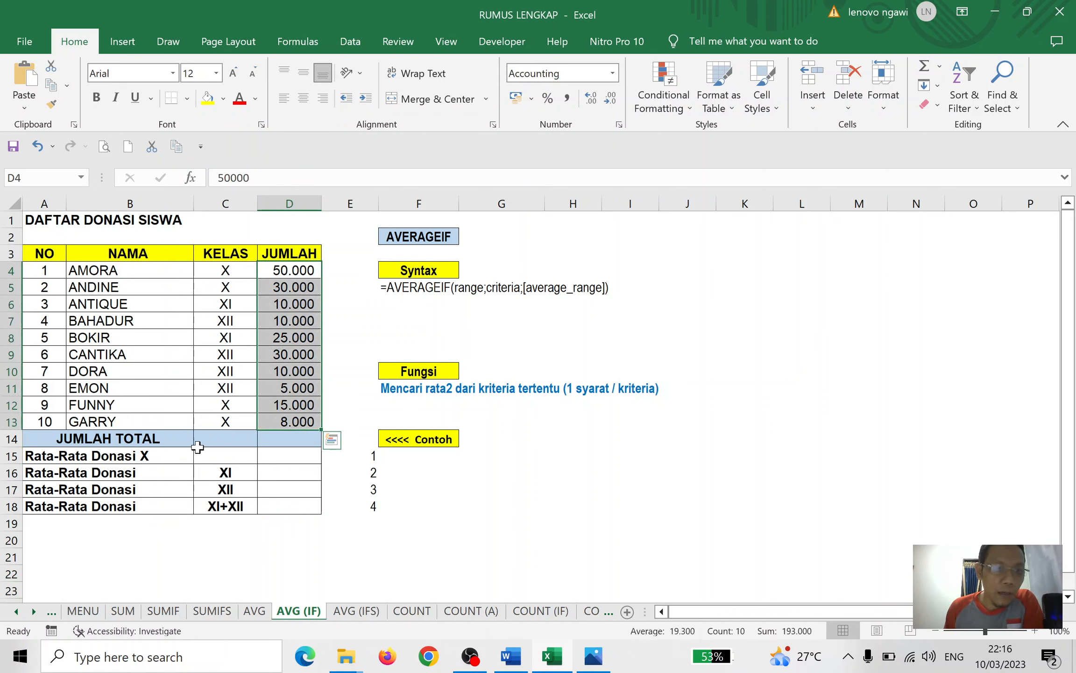
left_click_drag(227, 272, 228, 408)
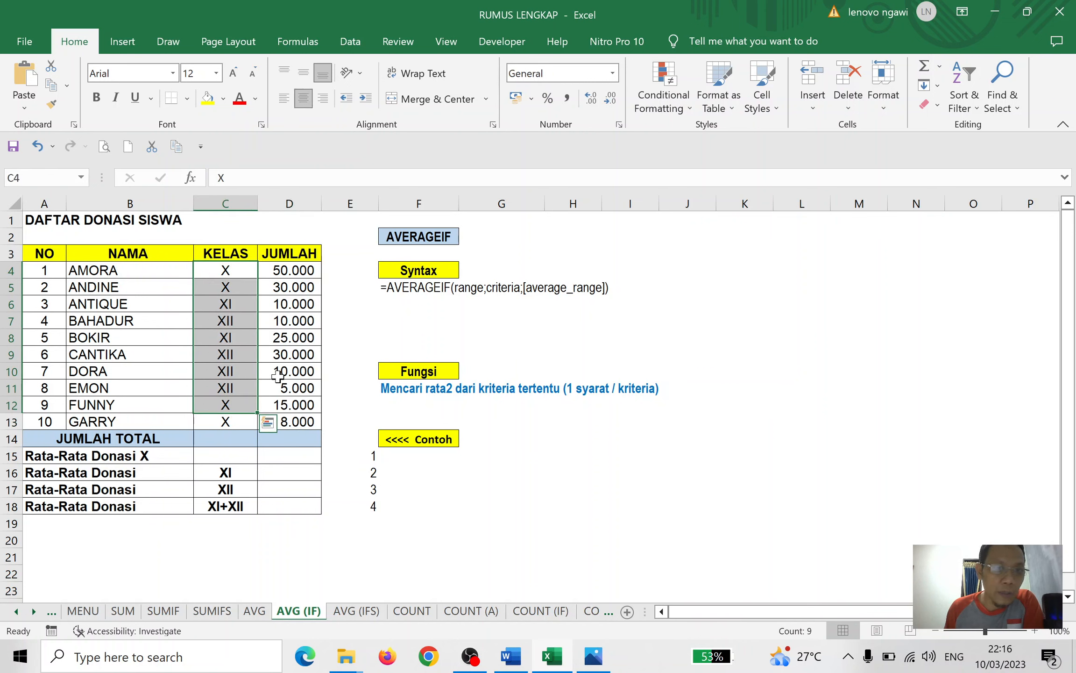
left_click(288, 371)
Step: Change the font of the AVERAGEIF syntax text in F5 to Arial
left_click(393, 305)
left_click(394, 287)
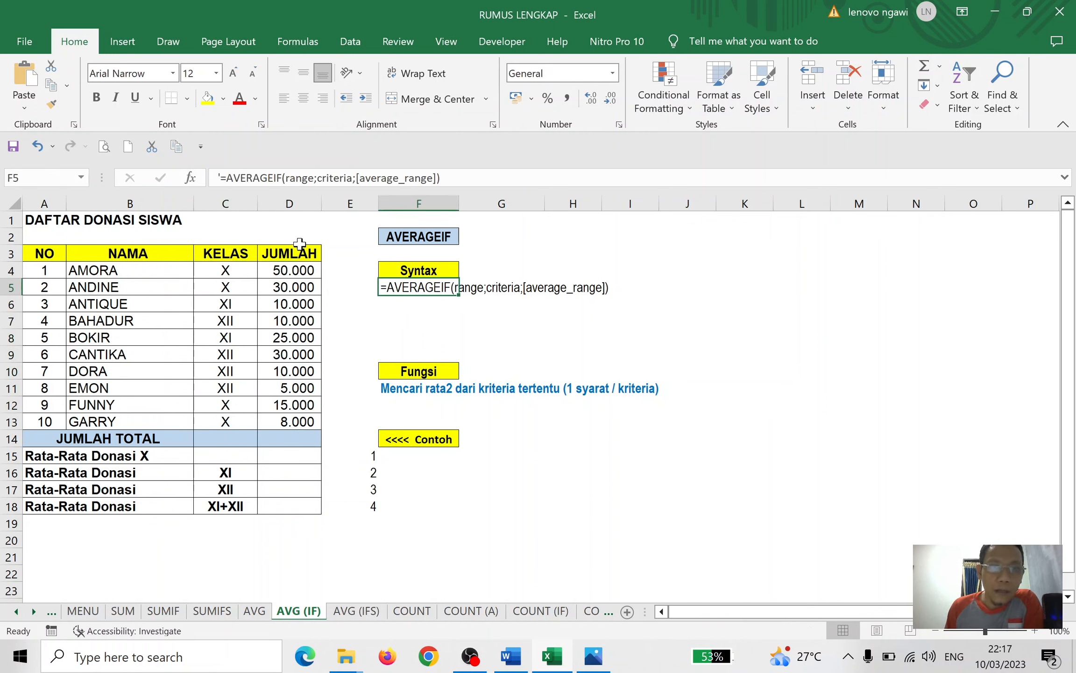
left_click(173, 74)
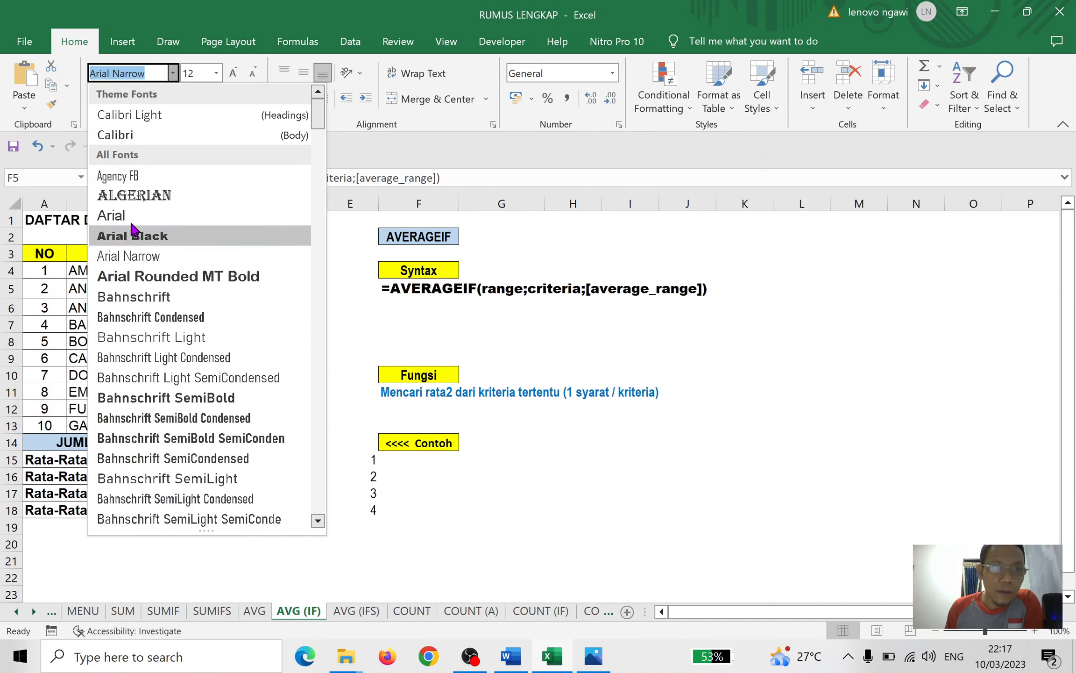
left_click(210, 215)
left_click(499, 303)
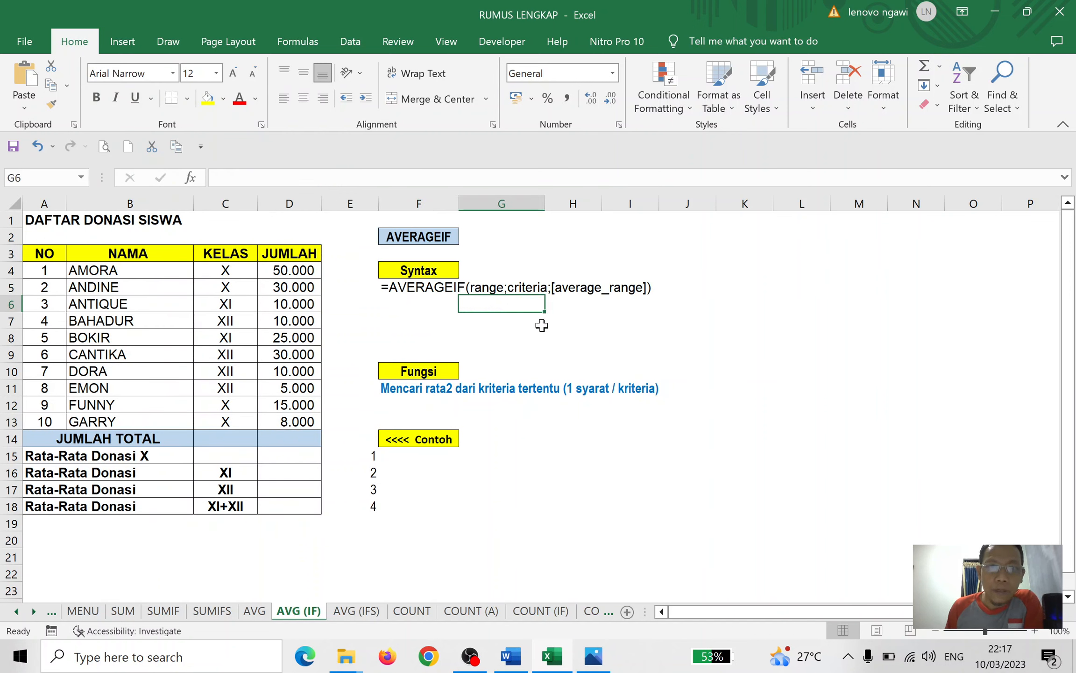
left_click(538, 273)
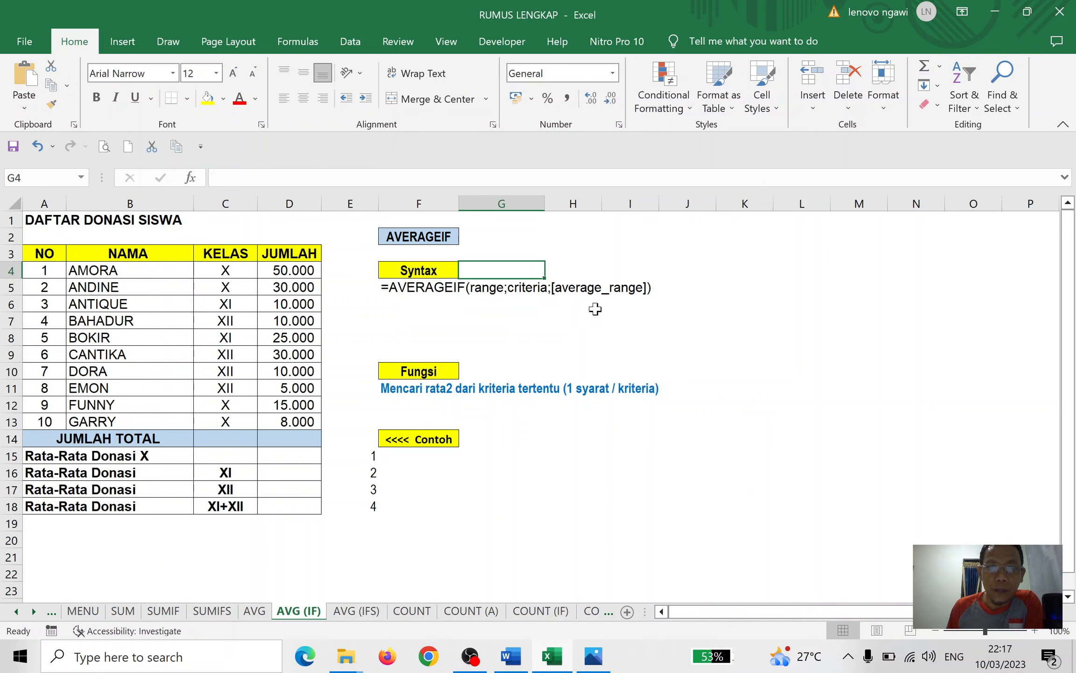
left_click(593, 299)
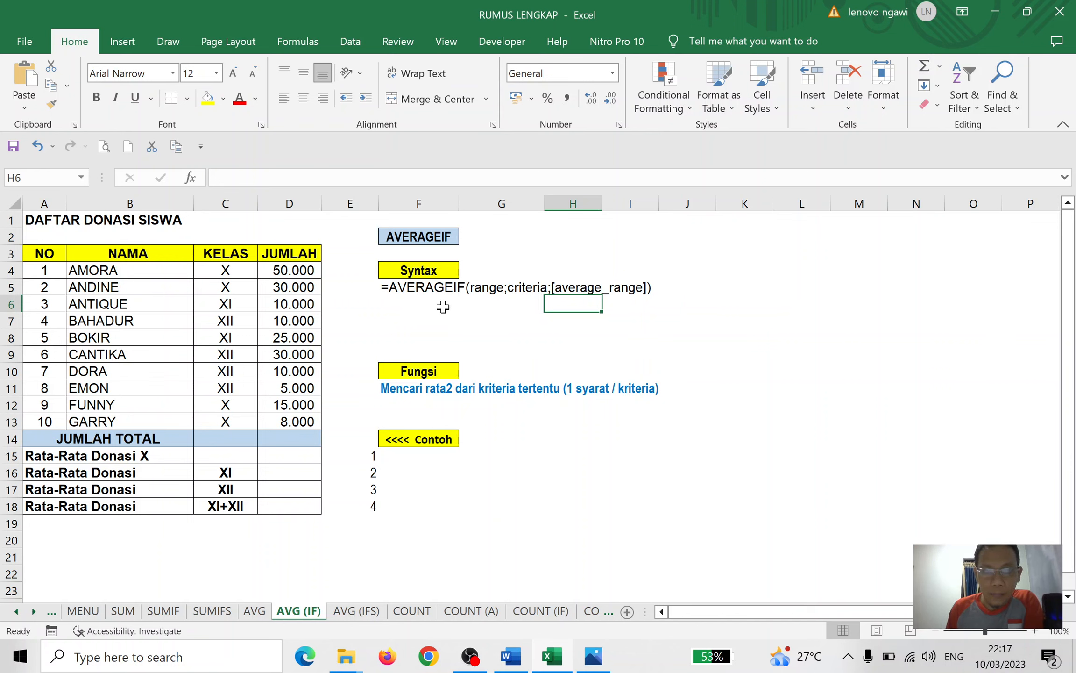
left_click(428, 292)
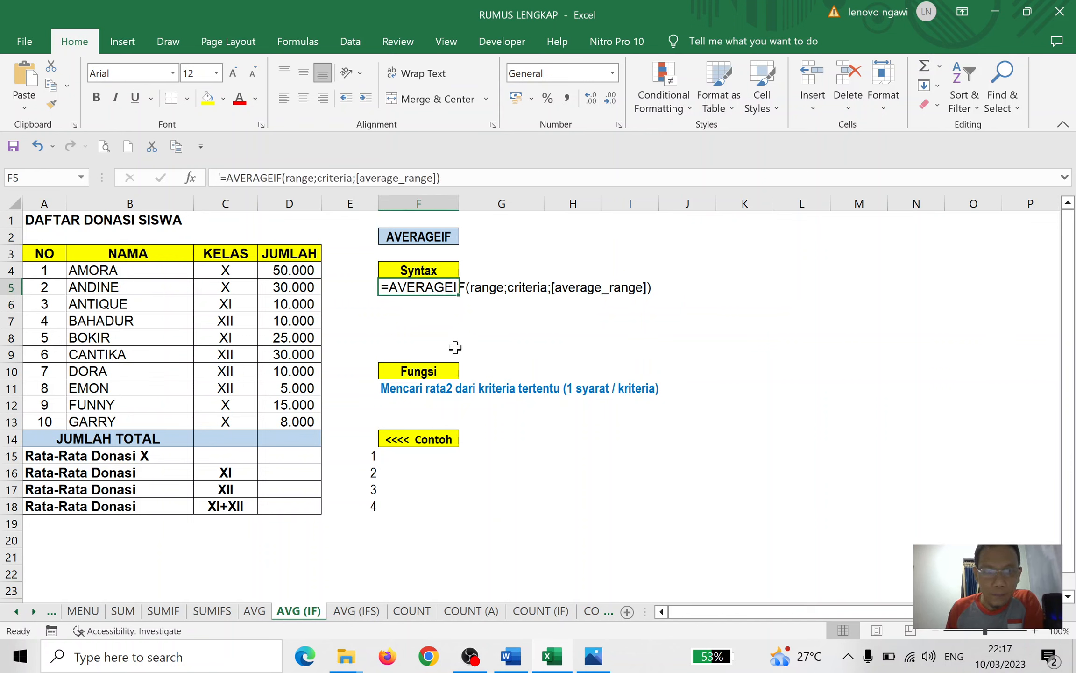
Step: Start an AVERAGEIF function in E8 through Insert Function and move its arguments dialog clear of the donation table
left_click(354, 334)
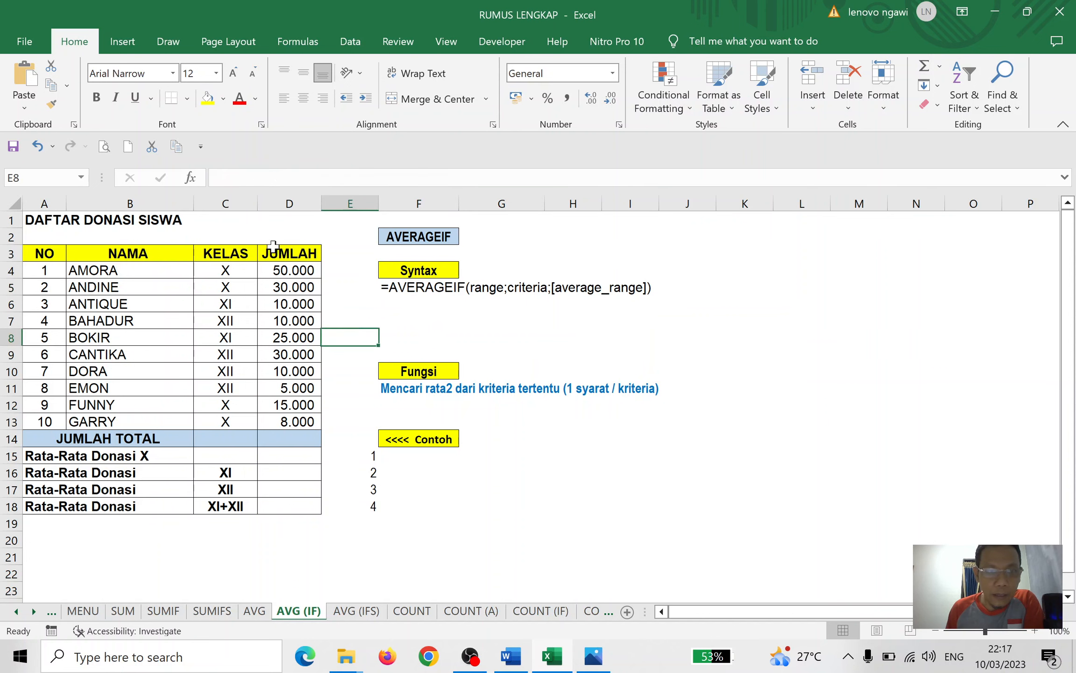
left_click(190, 179)
left_click_drag(641, 149, 688, 138)
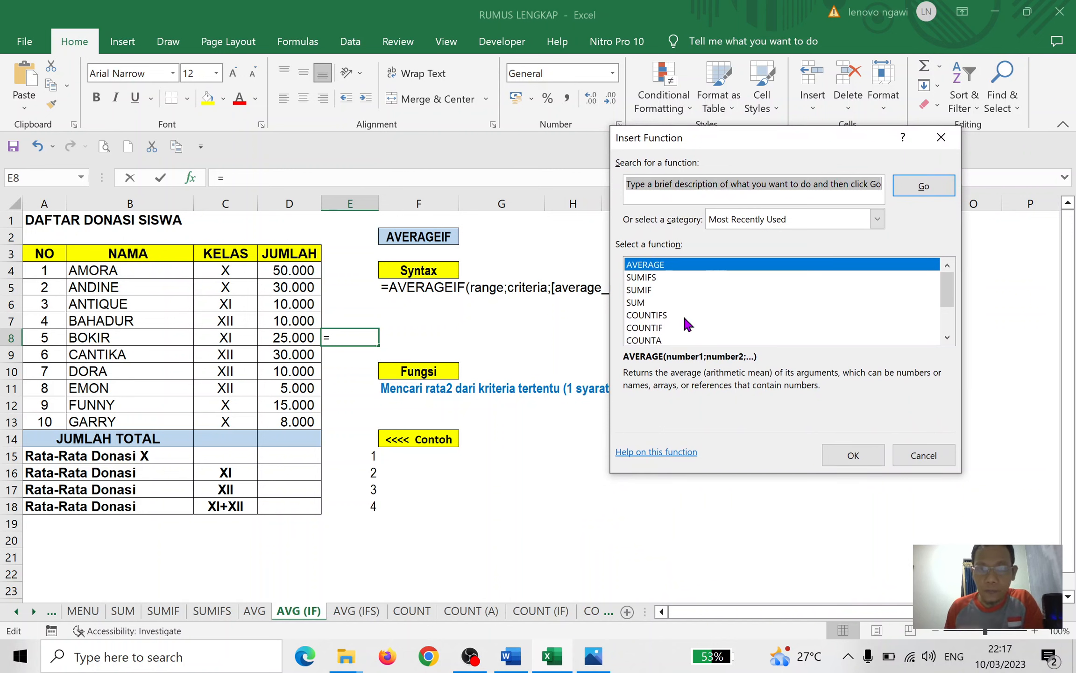
scroll(692, 322, "down", 1)
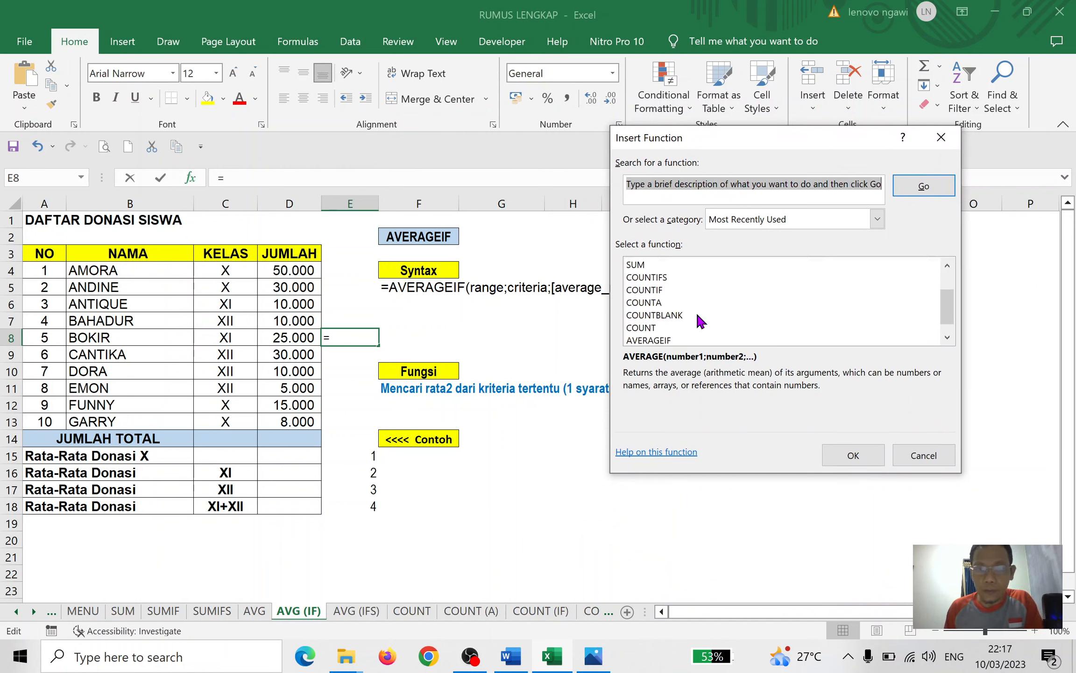
left_click(658, 341)
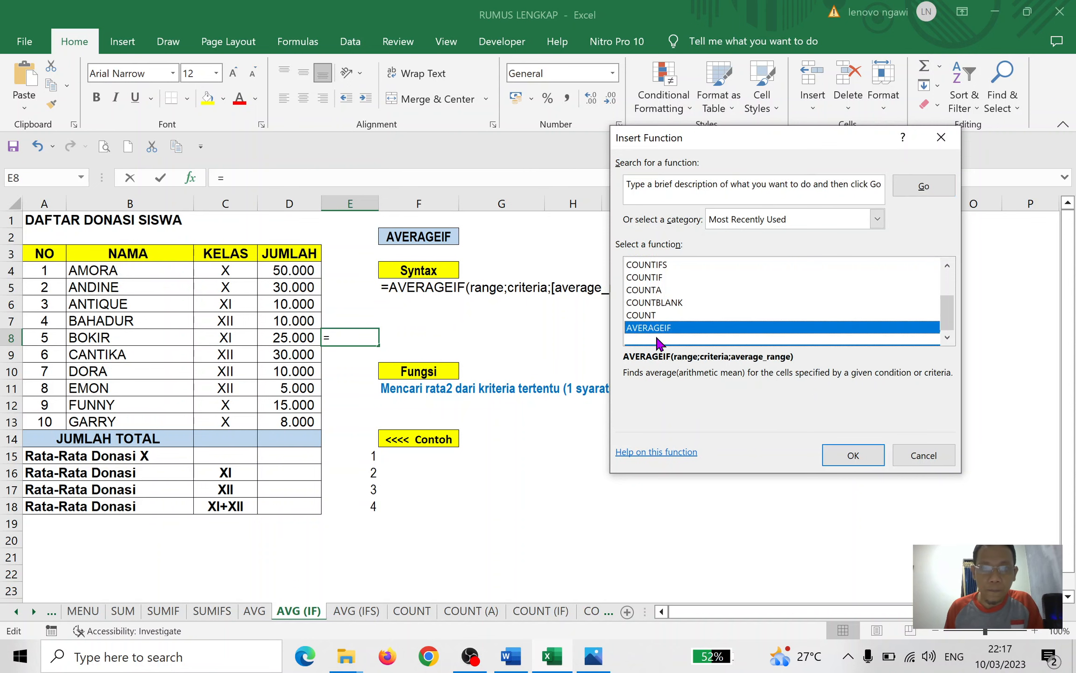
left_click(846, 453)
left_click_drag(668, 174, 602, 135)
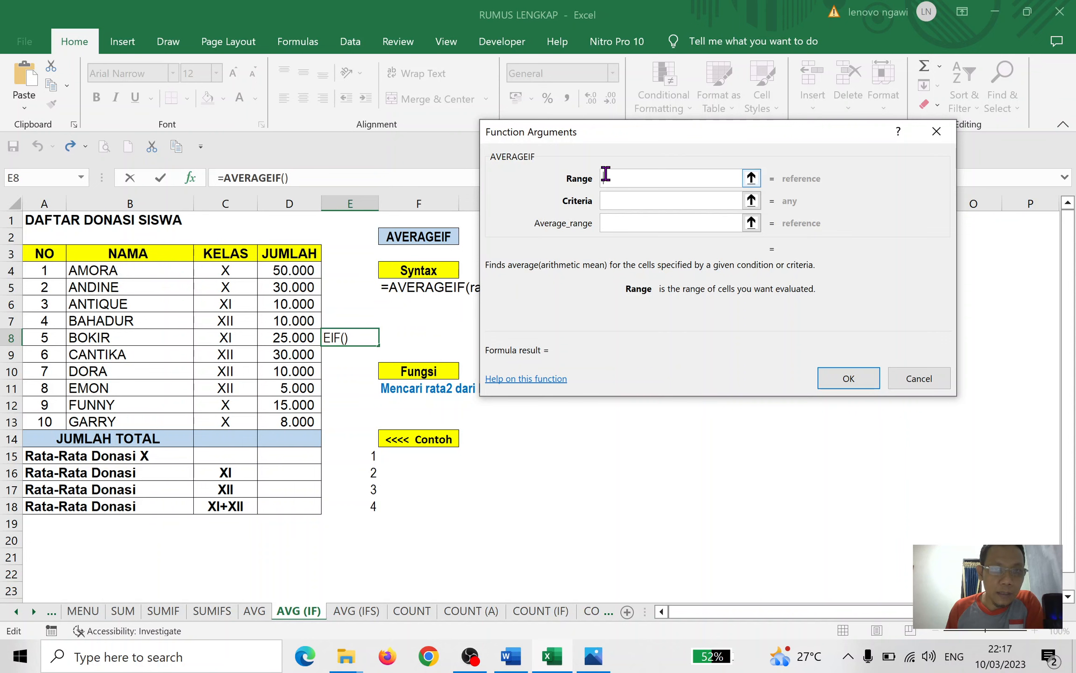
Step: Set the AVERAGEIF Range to the class cells C4:C13 and the Criteria to X
left_click_drag(239, 275, 229, 421)
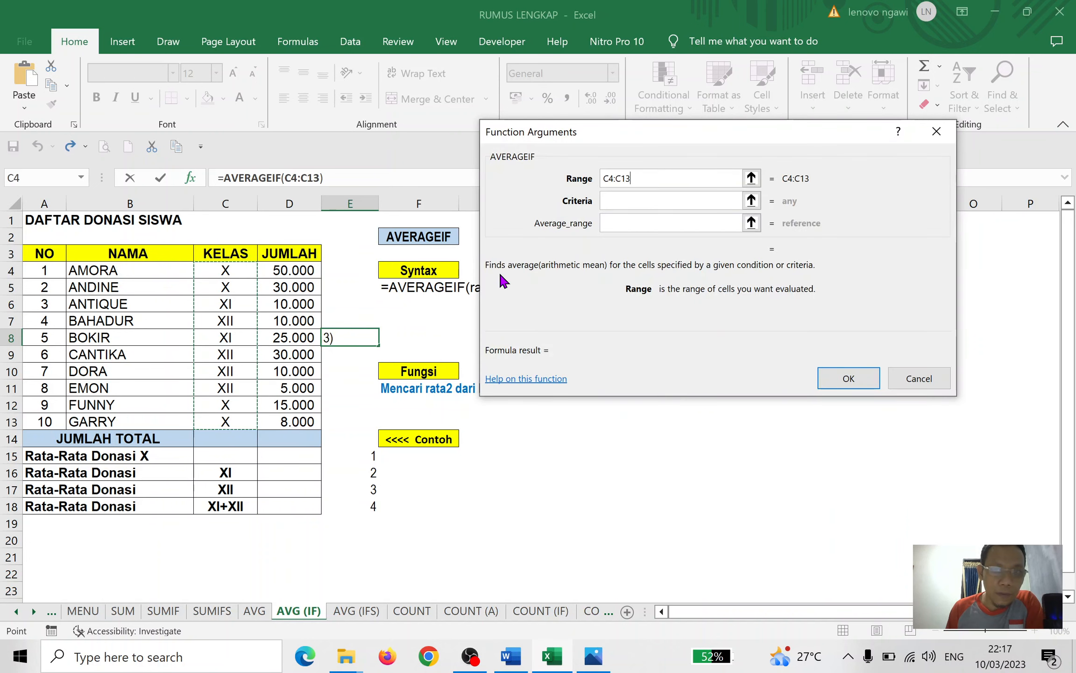
left_click(632, 202)
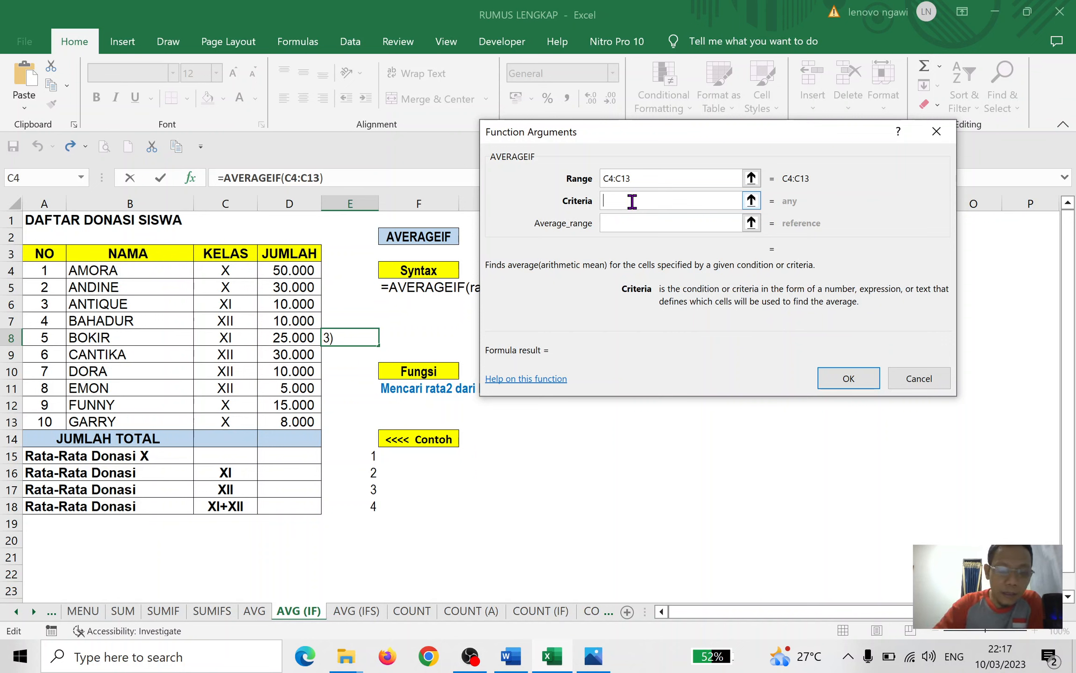
type("X")
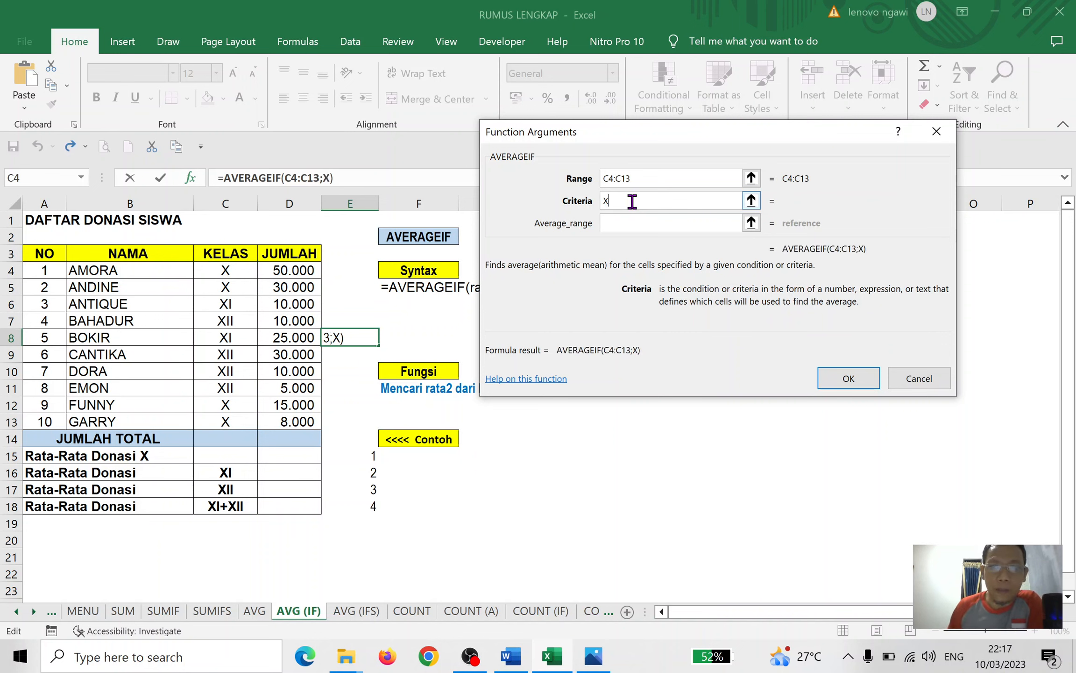
left_click(644, 219)
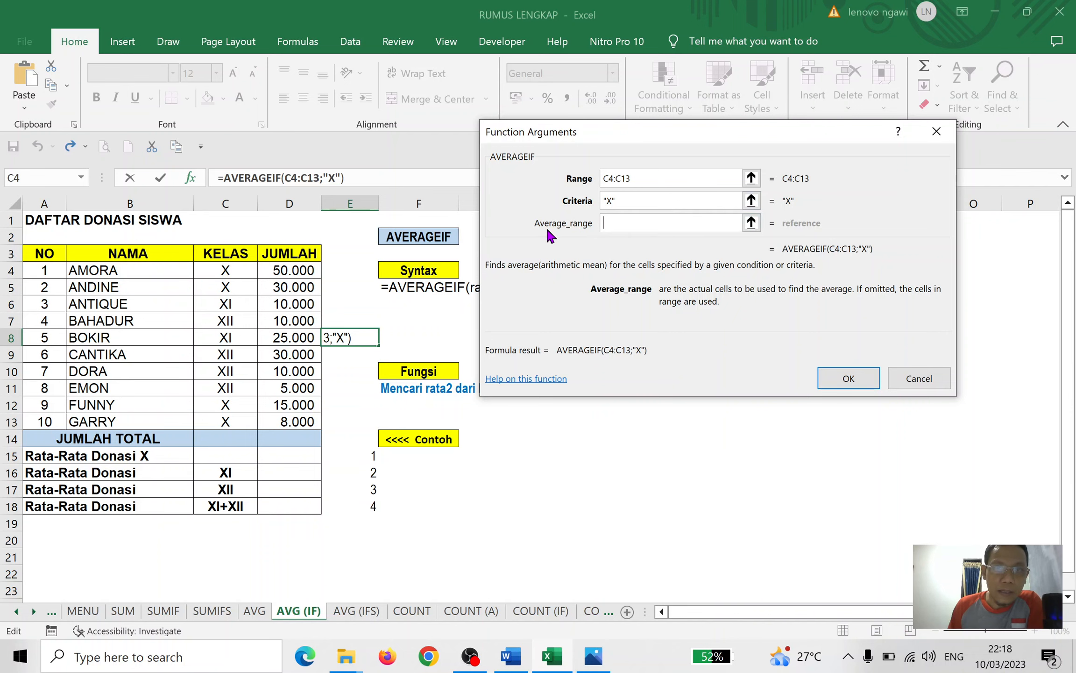
Step: Finish the AVERAGEIF function in E8 with Average_range D4:D13, and delete the formula from E8
left_click_drag(291, 268, 290, 421)
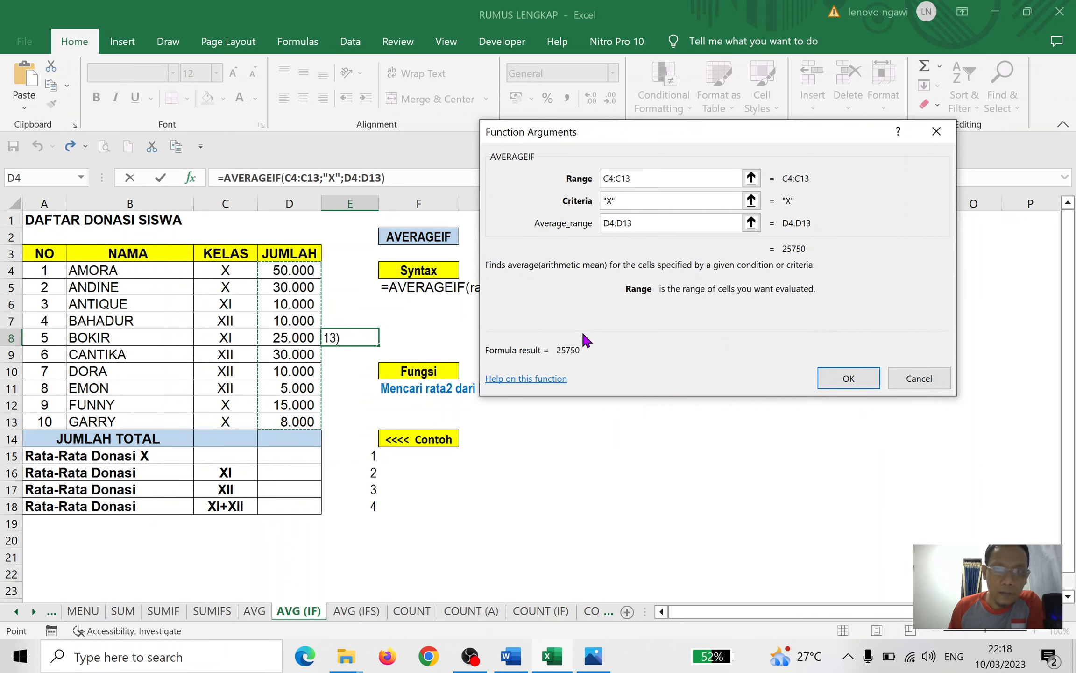
left_click(834, 386)
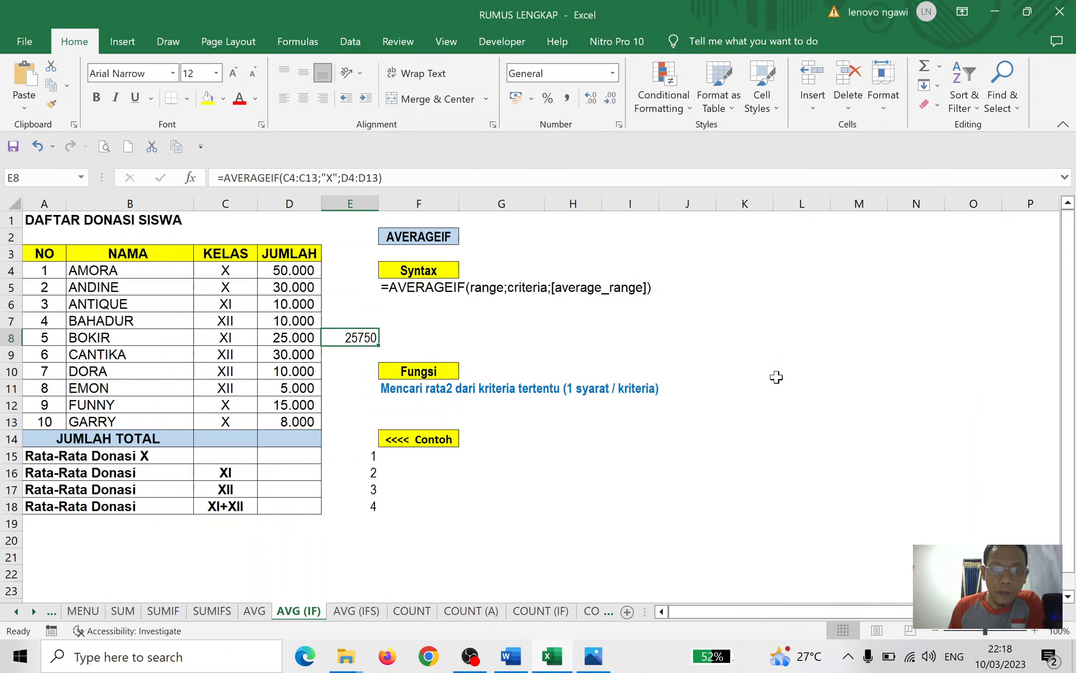
left_click(356, 321)
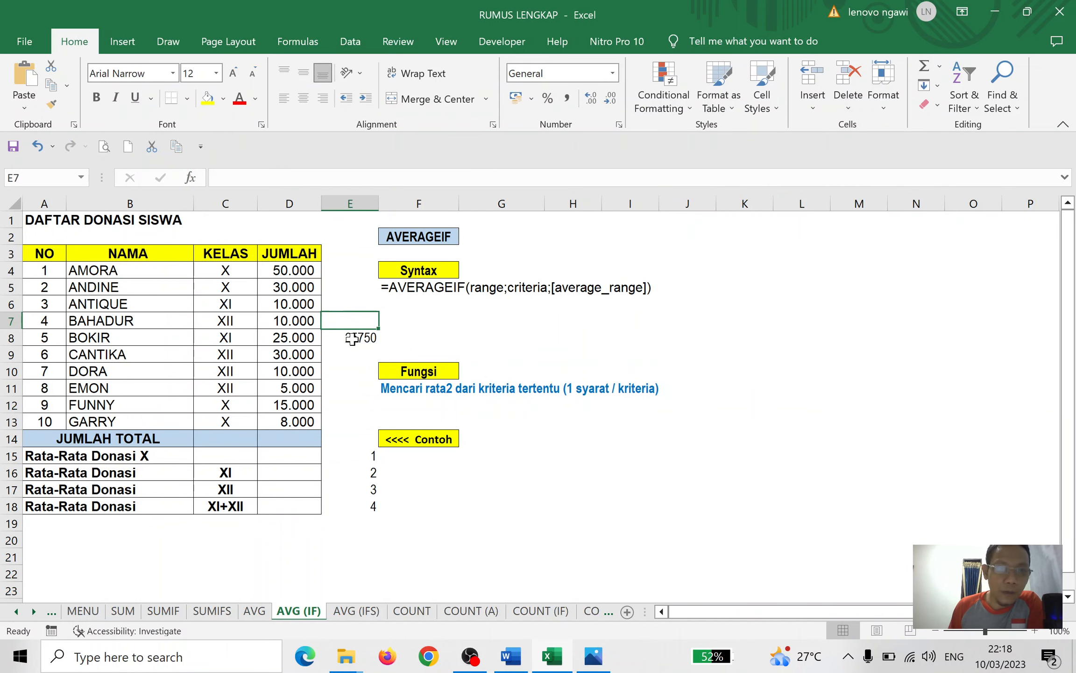
left_click(356, 336)
key("Delete")
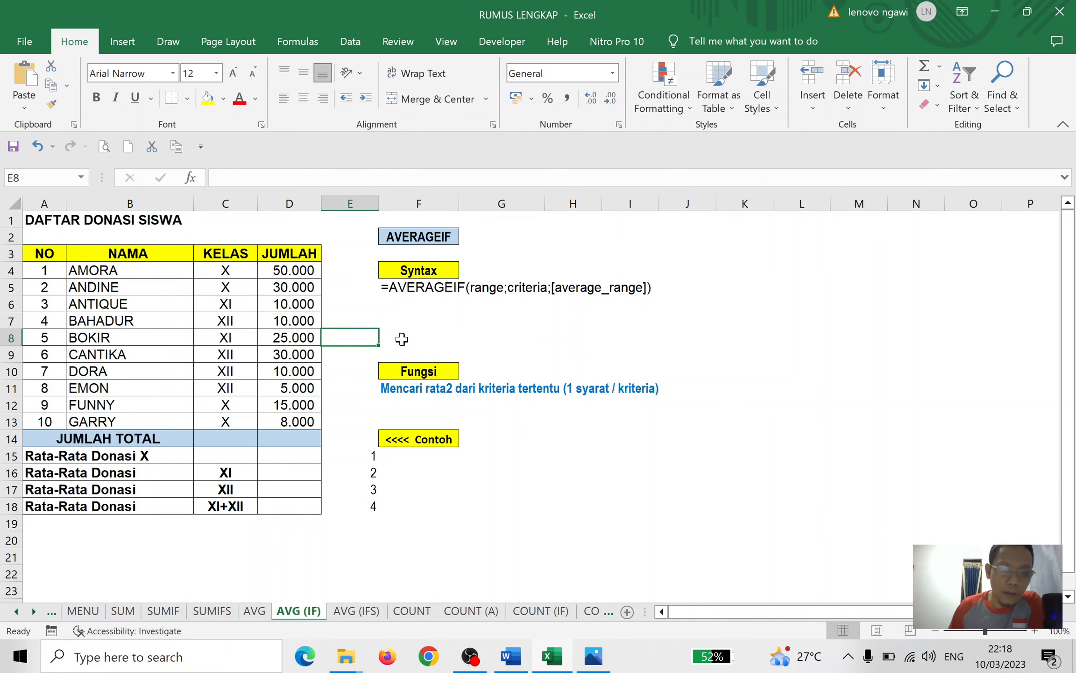
Step: Insert an AVERAGEIF function in D15 for class X, with Range C4:C13, Criteria "X" and Average_range D4:D13
left_click(287, 452)
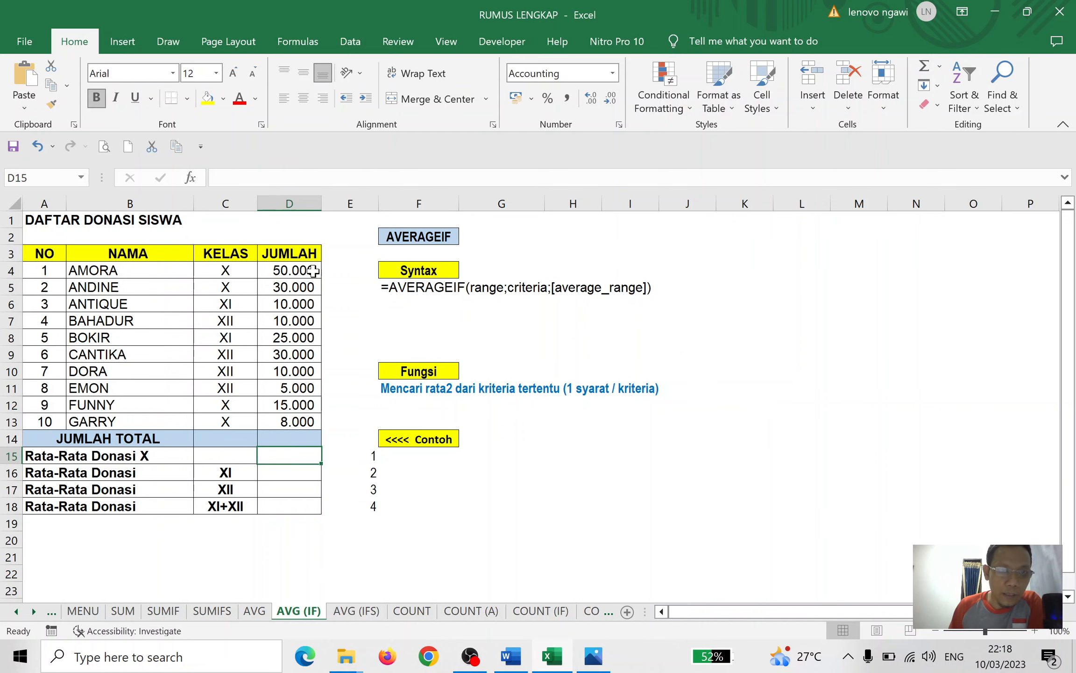
left_click(191, 178)
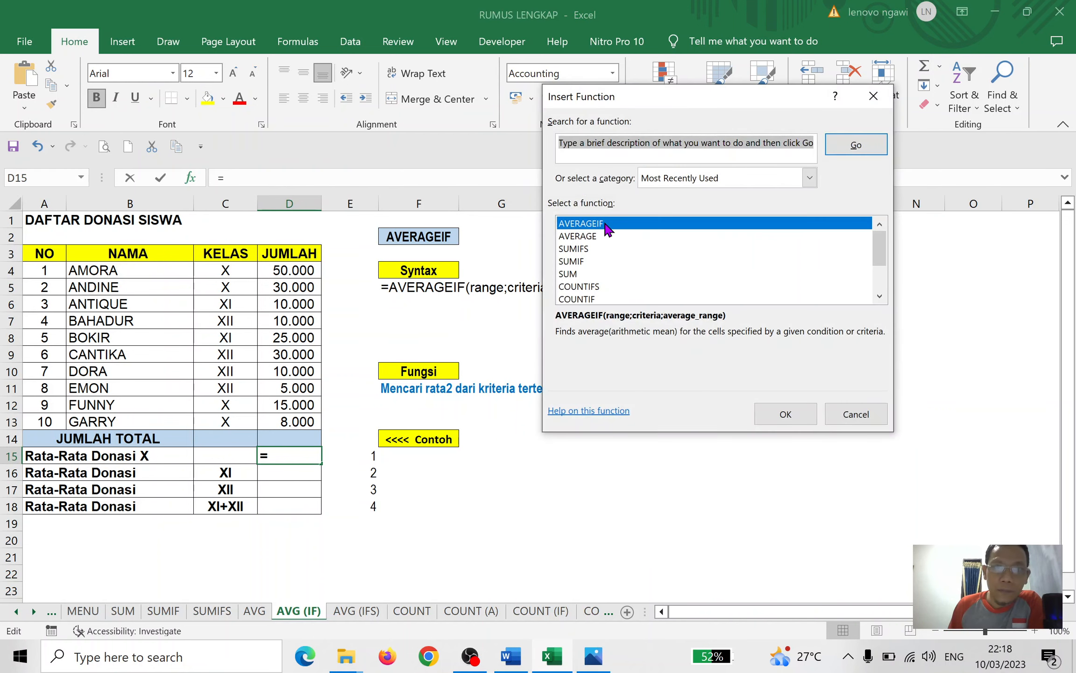
left_click(783, 413)
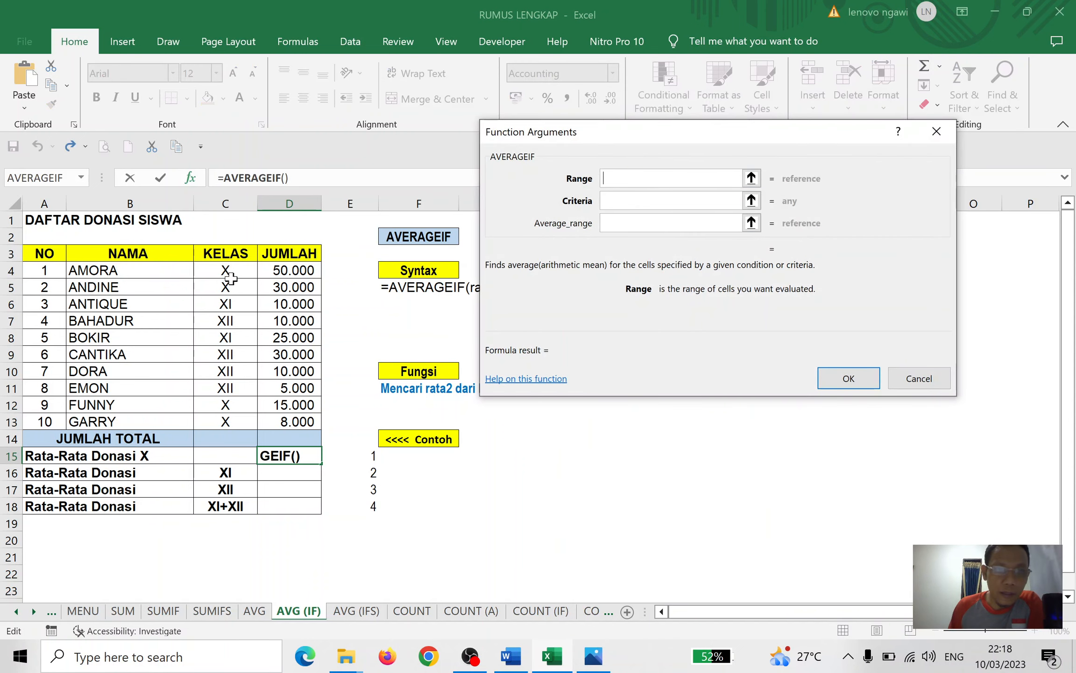
left_click_drag(228, 270, 228, 277)
left_click_drag(226, 401, 225, 421)
left_click(616, 200)
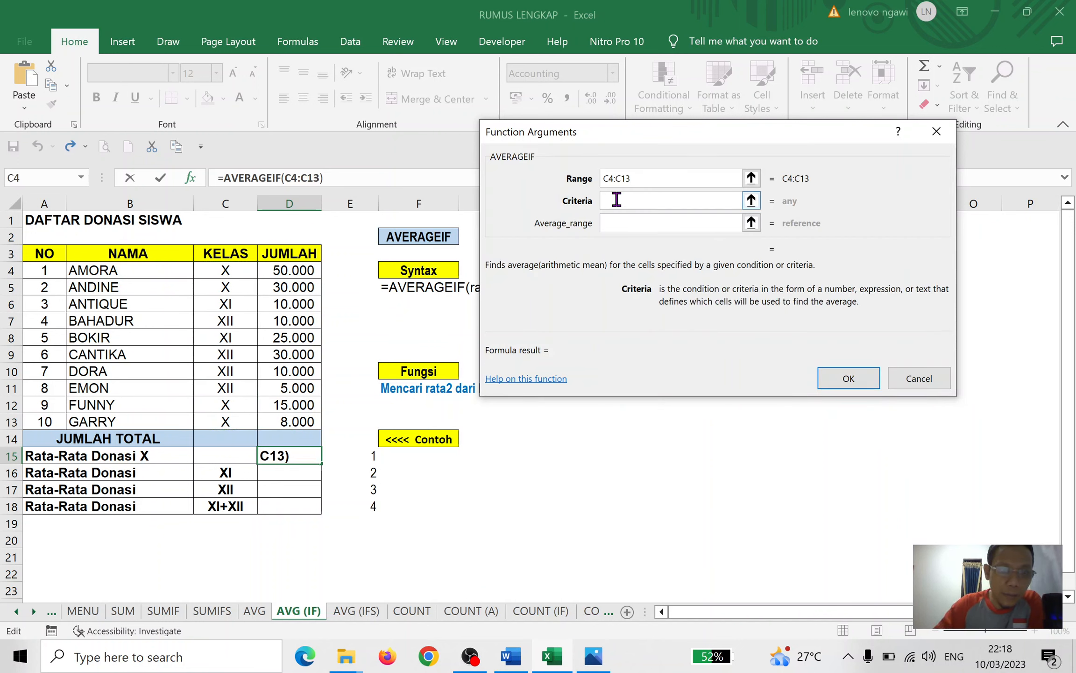
type("X")
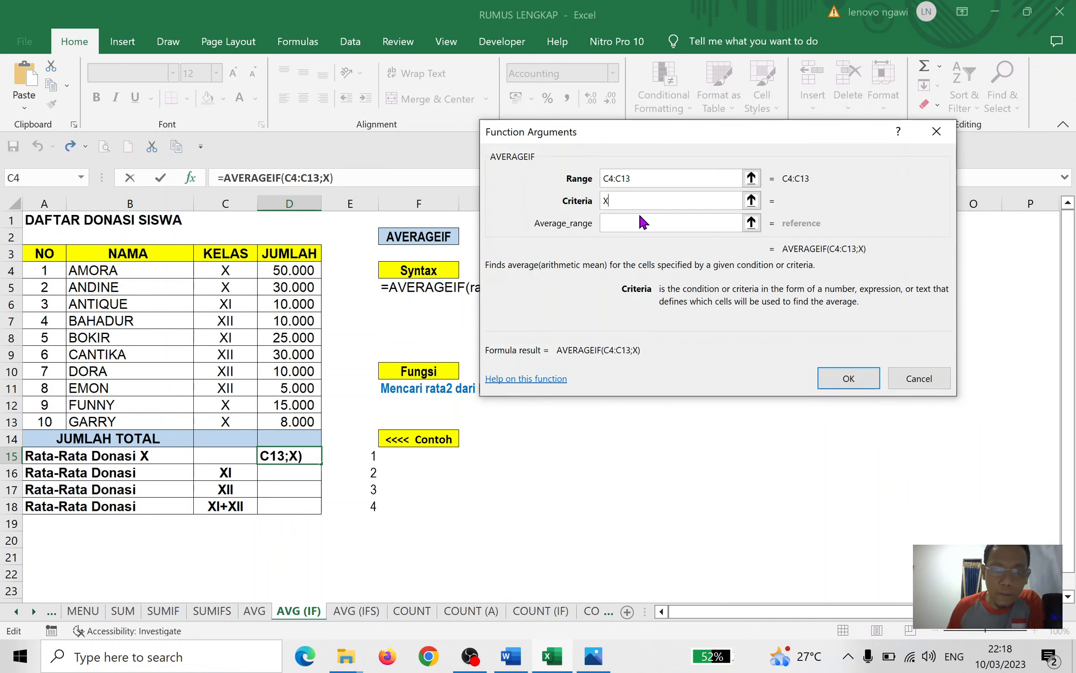
left_click(662, 218)
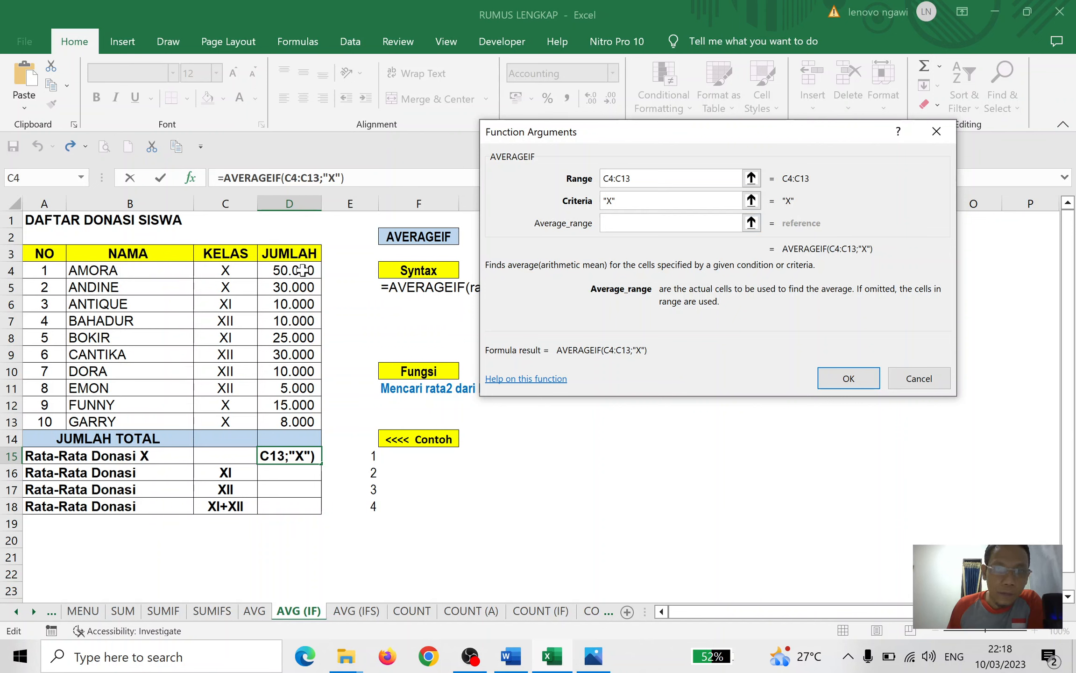
left_click_drag(297, 272, 294, 422)
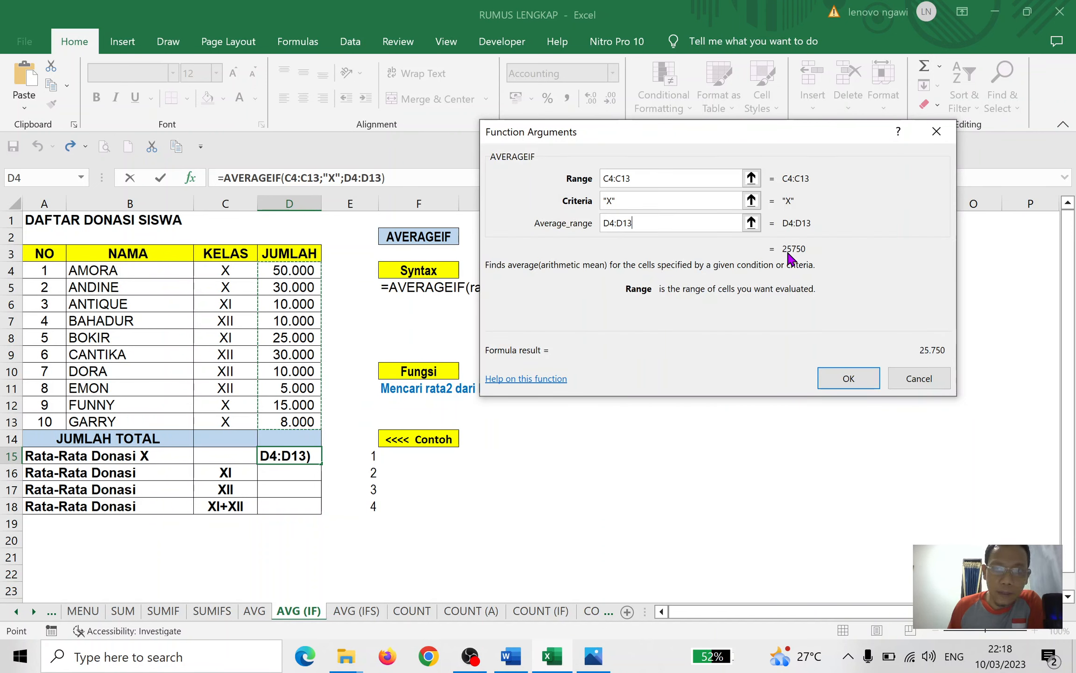
left_click(847, 377)
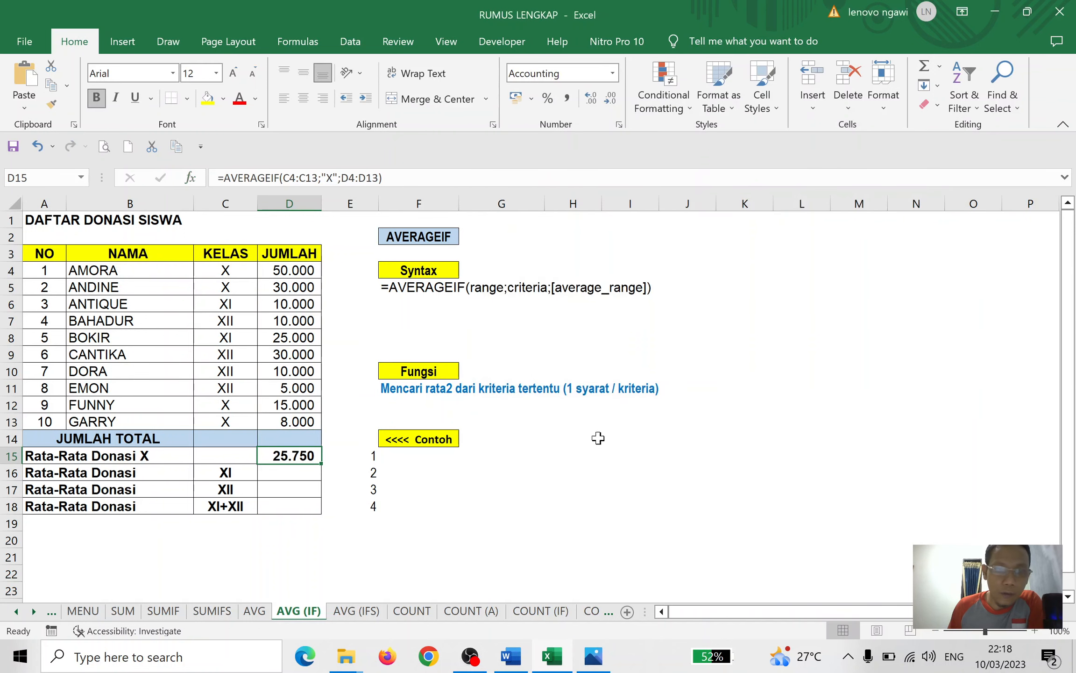
Step: Insert an AVERAGEIF function in D16 for class XI, with Range C4:C13, Criteria "XI" and Average_range D4:D13
left_click(314, 505)
left_click(290, 473)
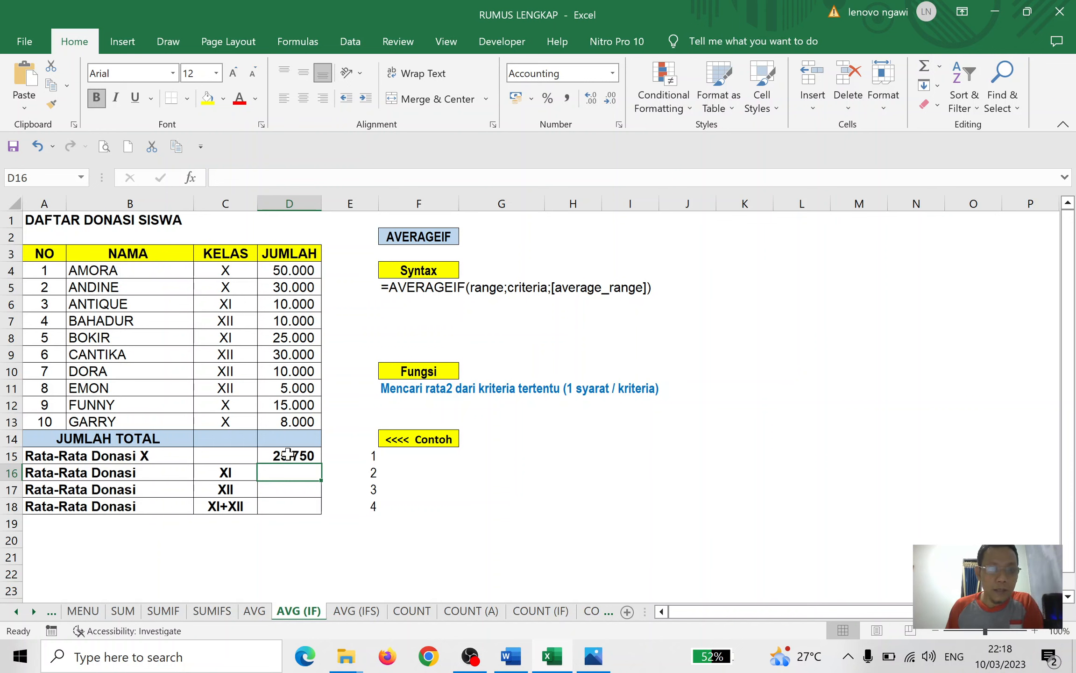
left_click(194, 180)
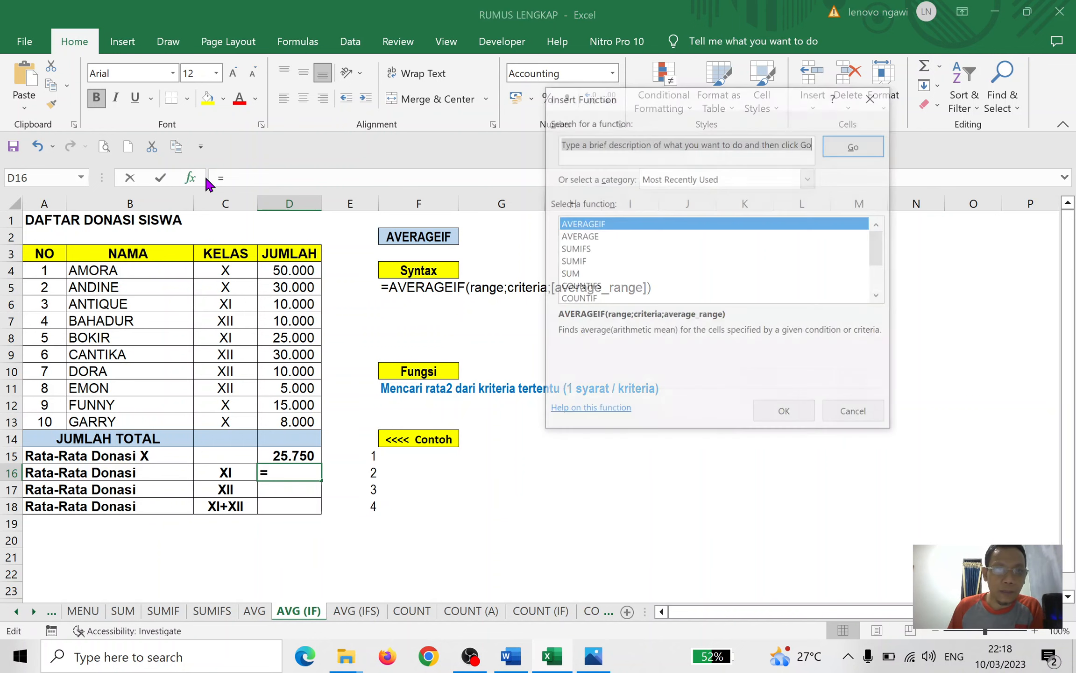
left_click(785, 416)
left_click_drag(225, 271, 225, 421)
left_click(674, 202)
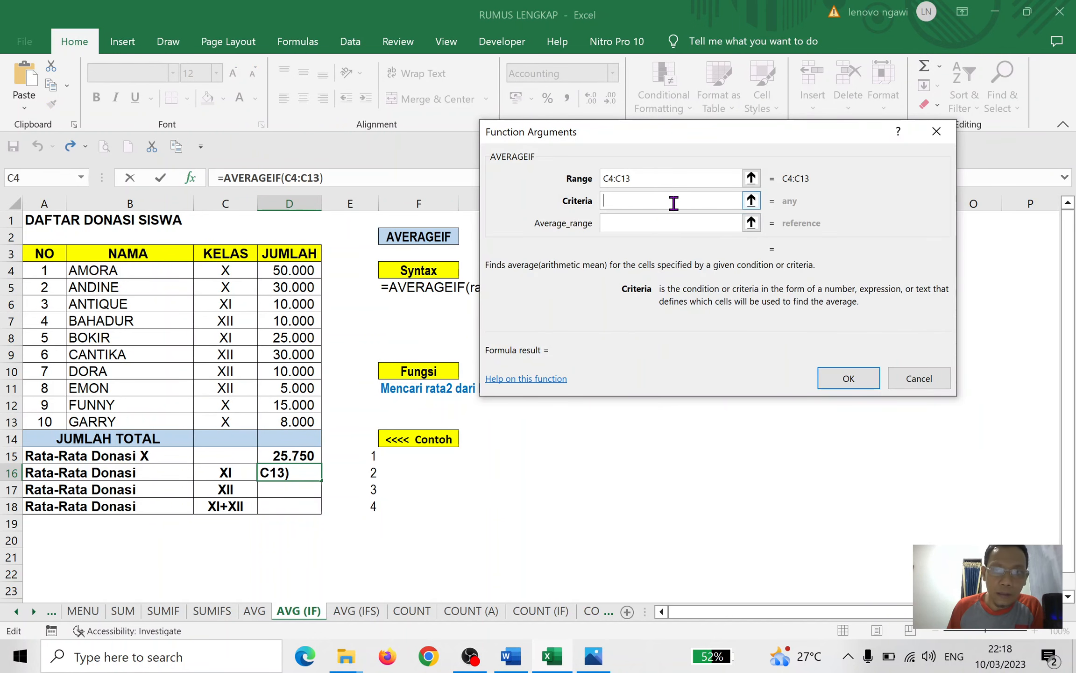
type("XI")
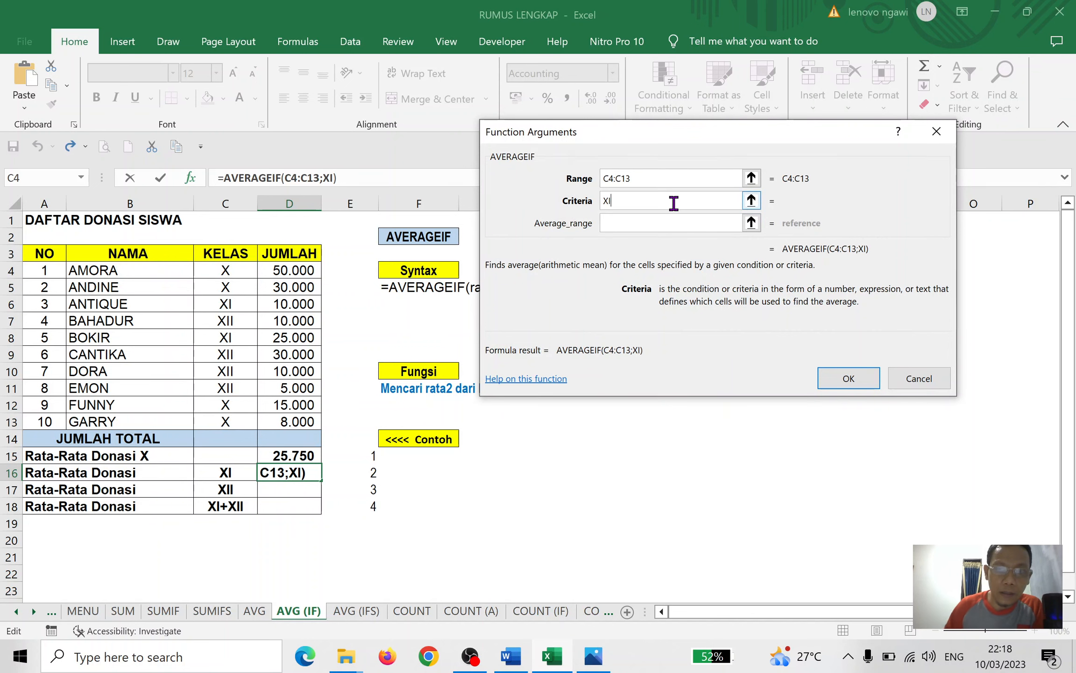
left_click(663, 224)
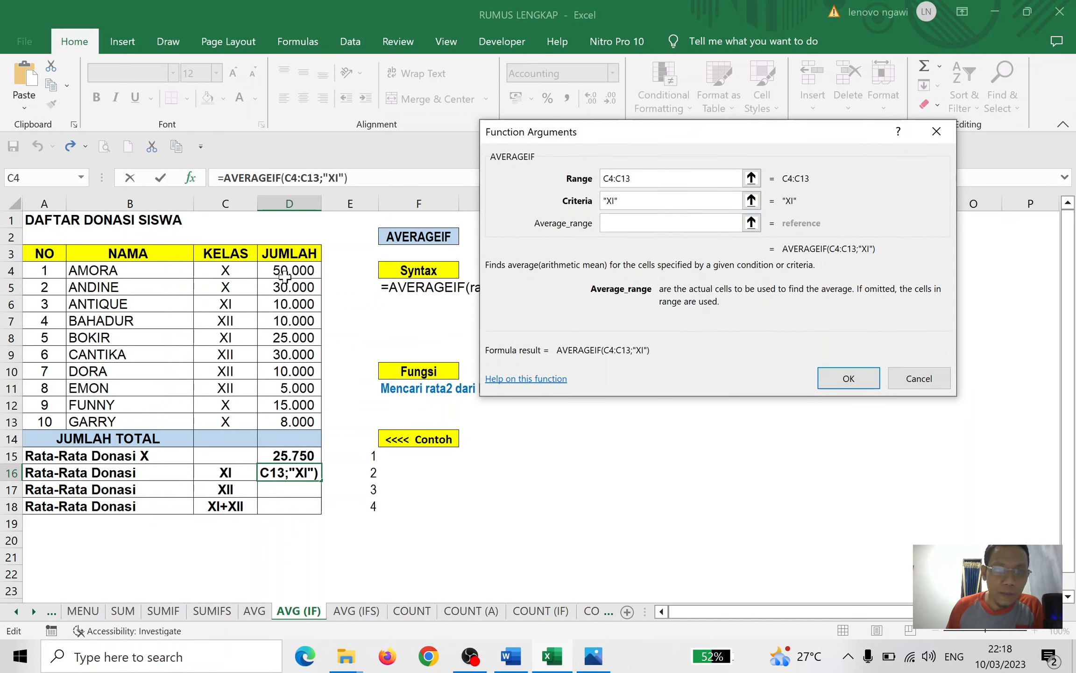
left_click_drag(289, 271, 281, 416)
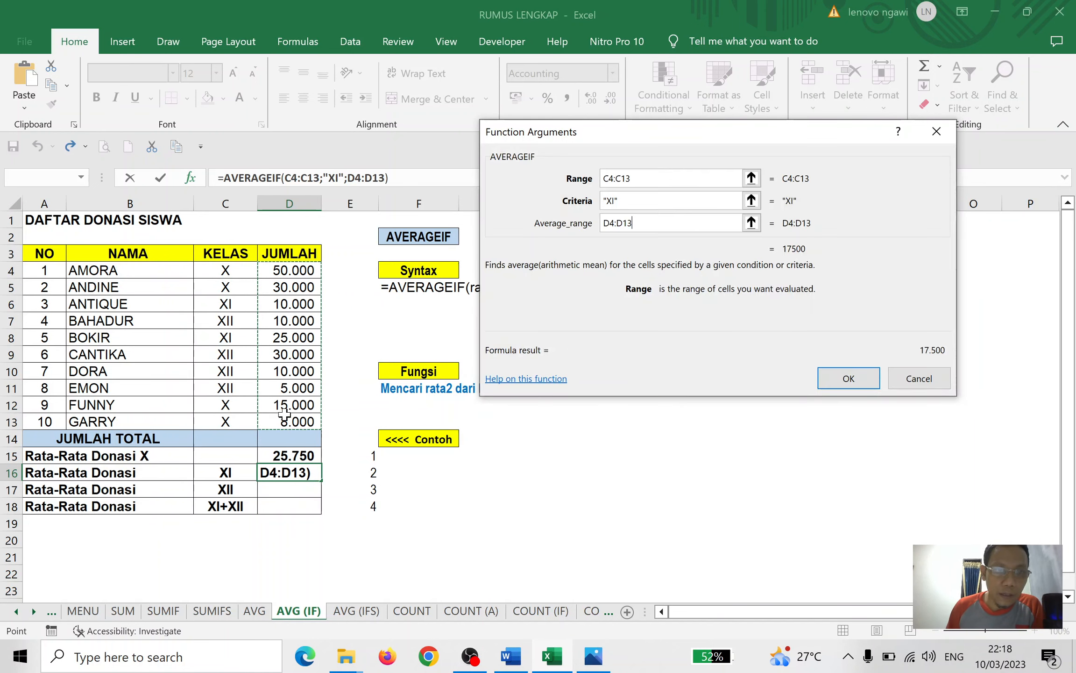
left_click(844, 376)
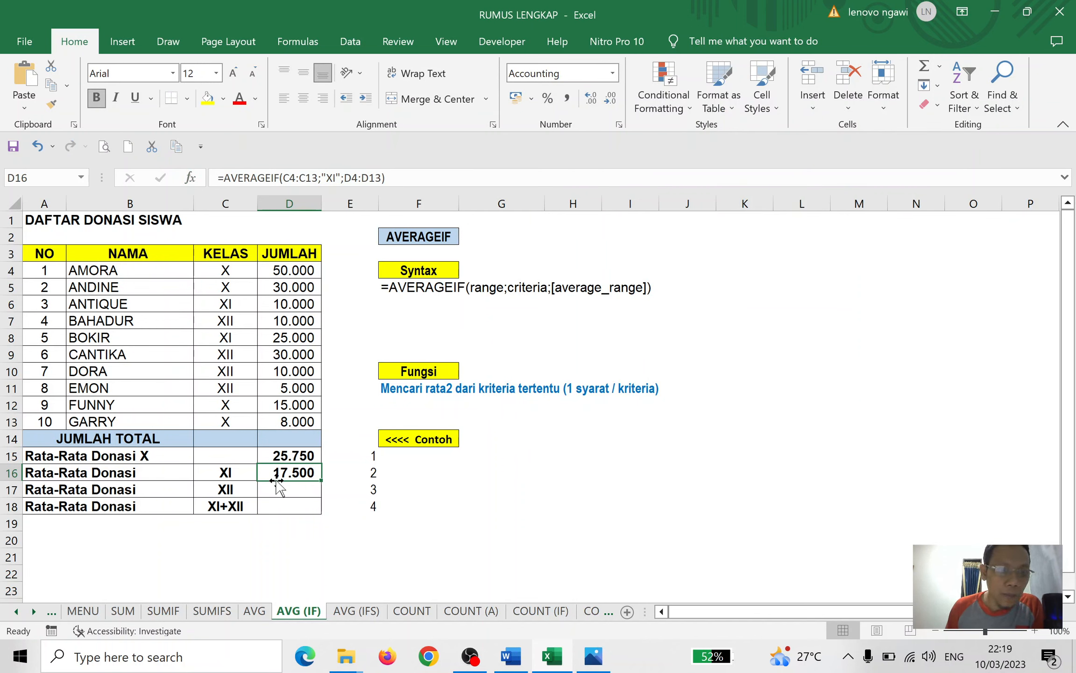
Step: Insert an AVERAGEIF function in D17 with Range C4:C13, the class cell C17 as Criteria and Average_range D4:D13
left_click(292, 494)
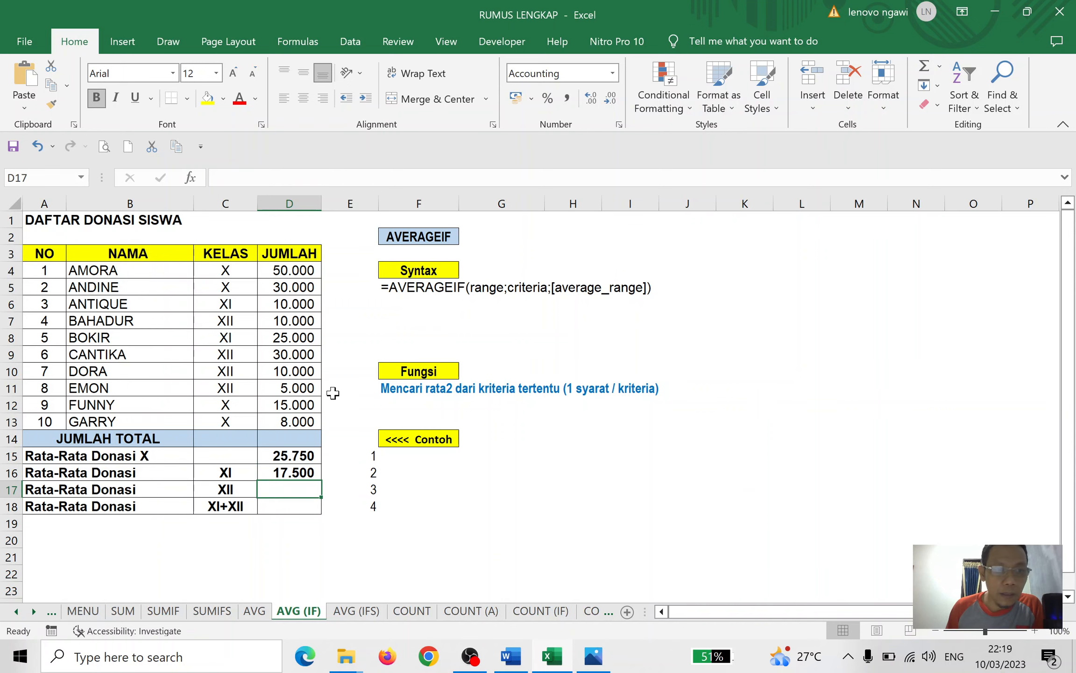
left_click(191, 178)
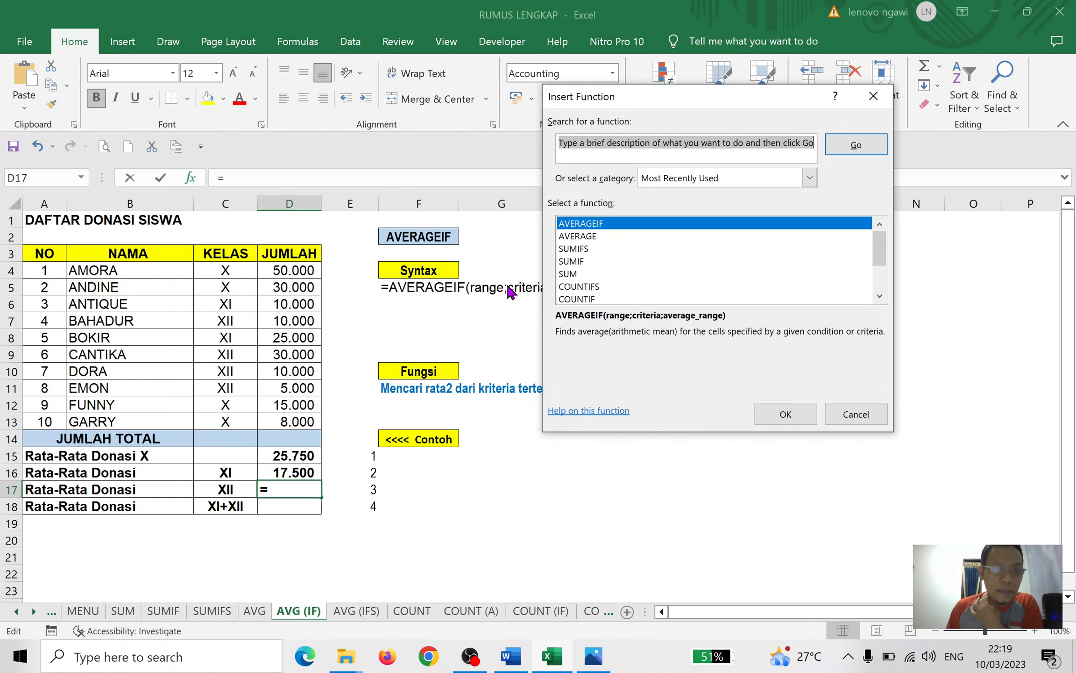
left_click(780, 414)
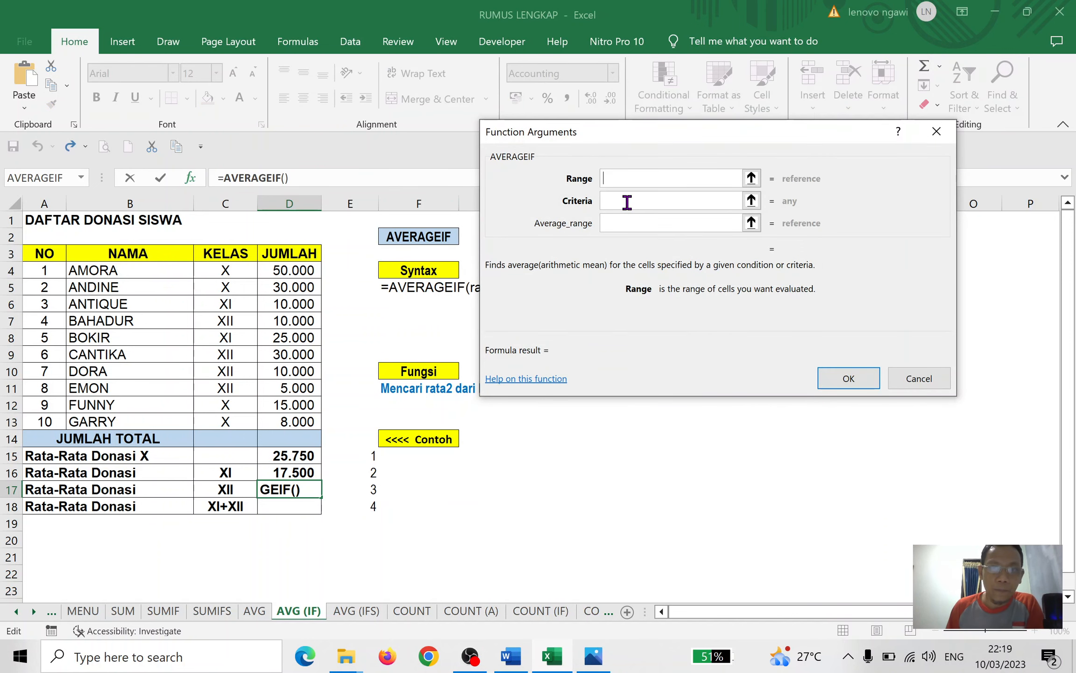
left_click_drag(226, 276, 225, 421)
left_click(605, 200)
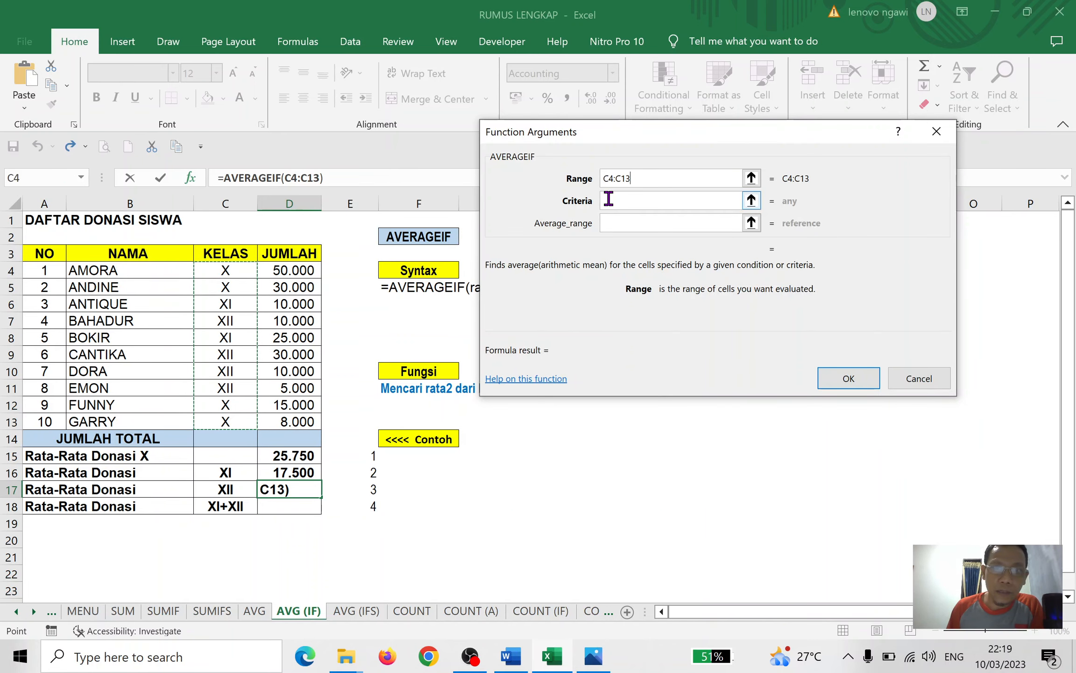
left_click(617, 200)
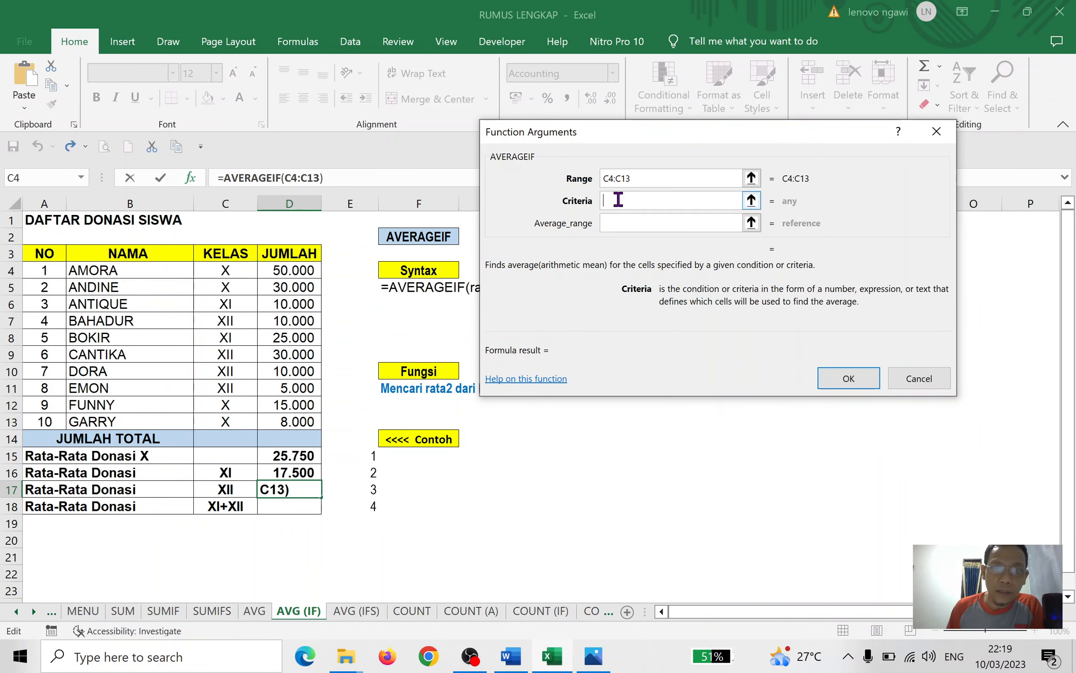
left_click(225, 488)
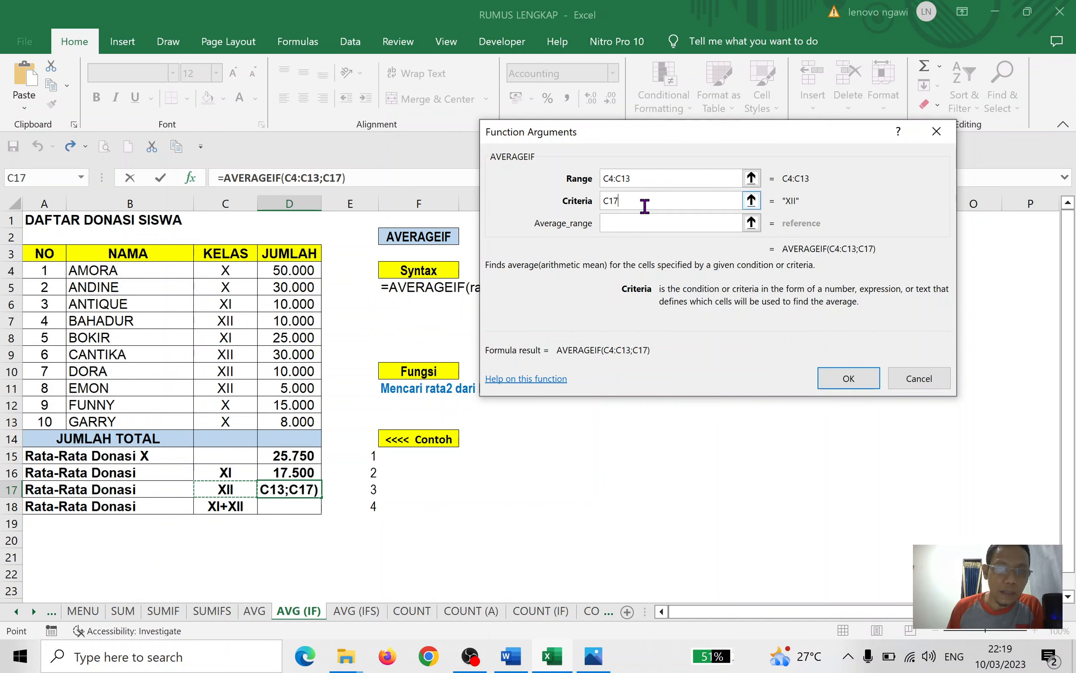
left_click(639, 224)
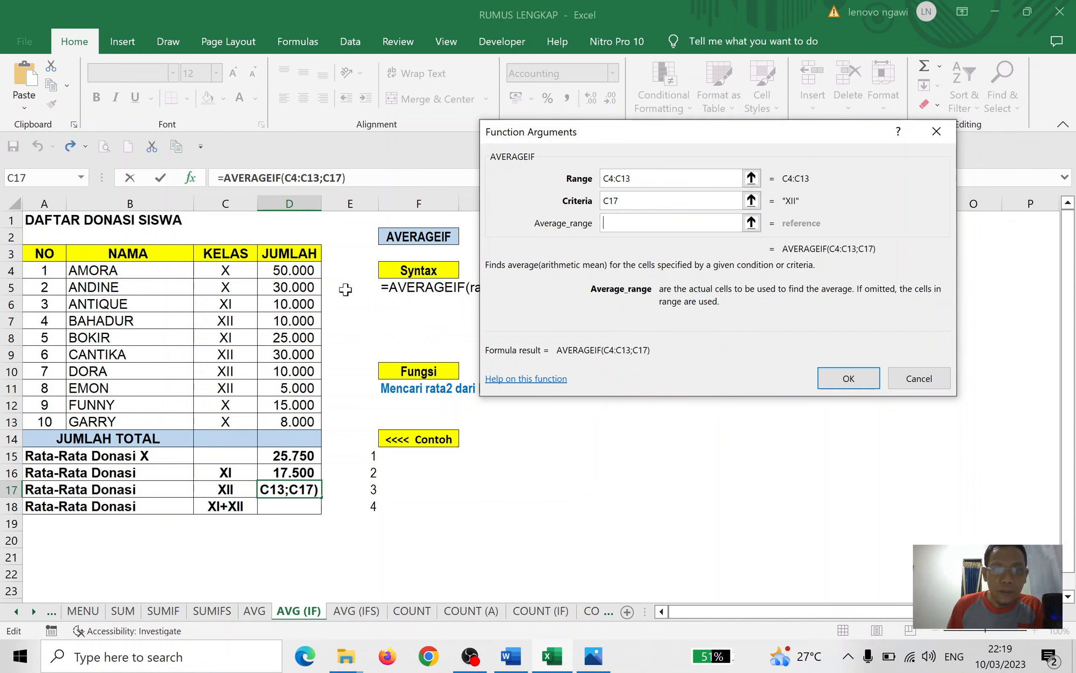
left_click_drag(299, 275, 286, 418)
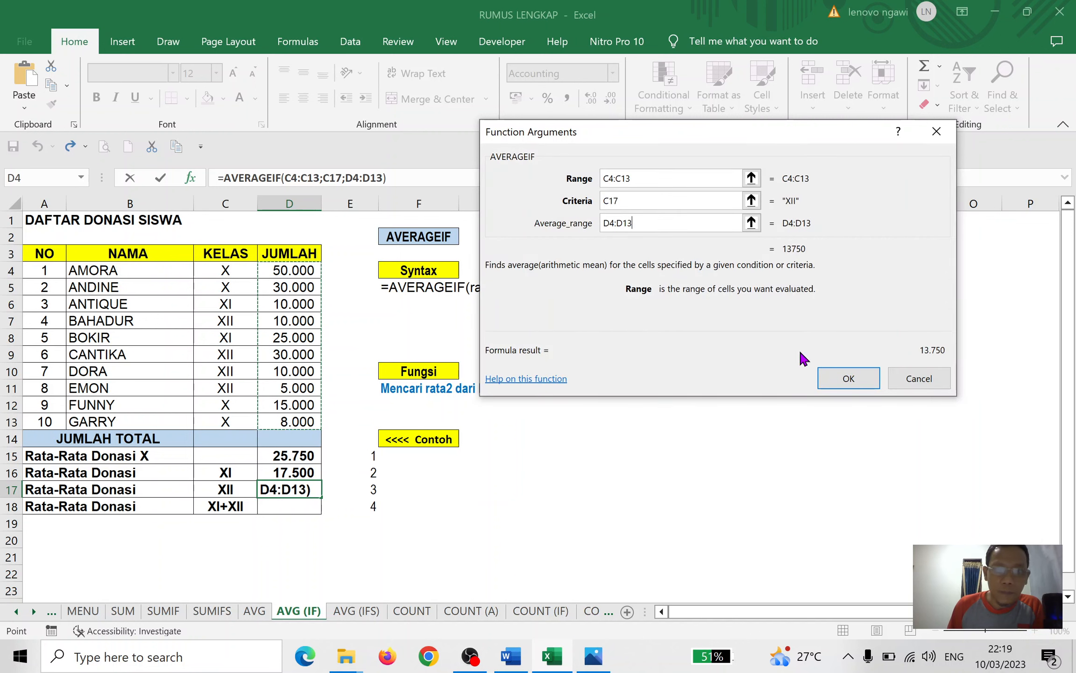
left_click(679, 204)
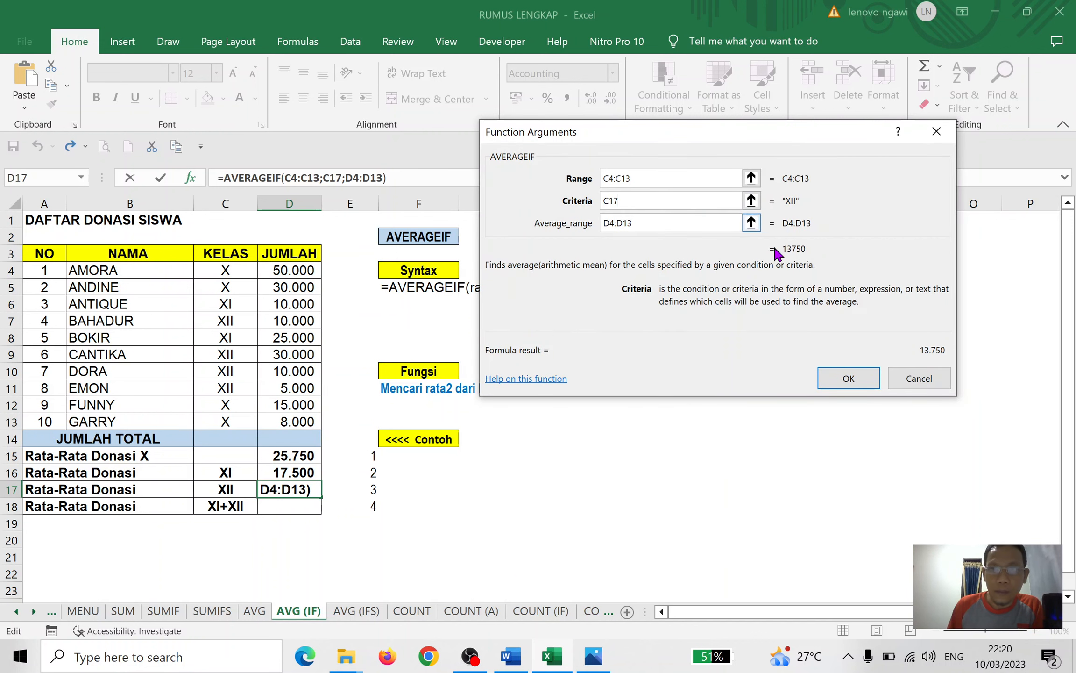
left_click(845, 377)
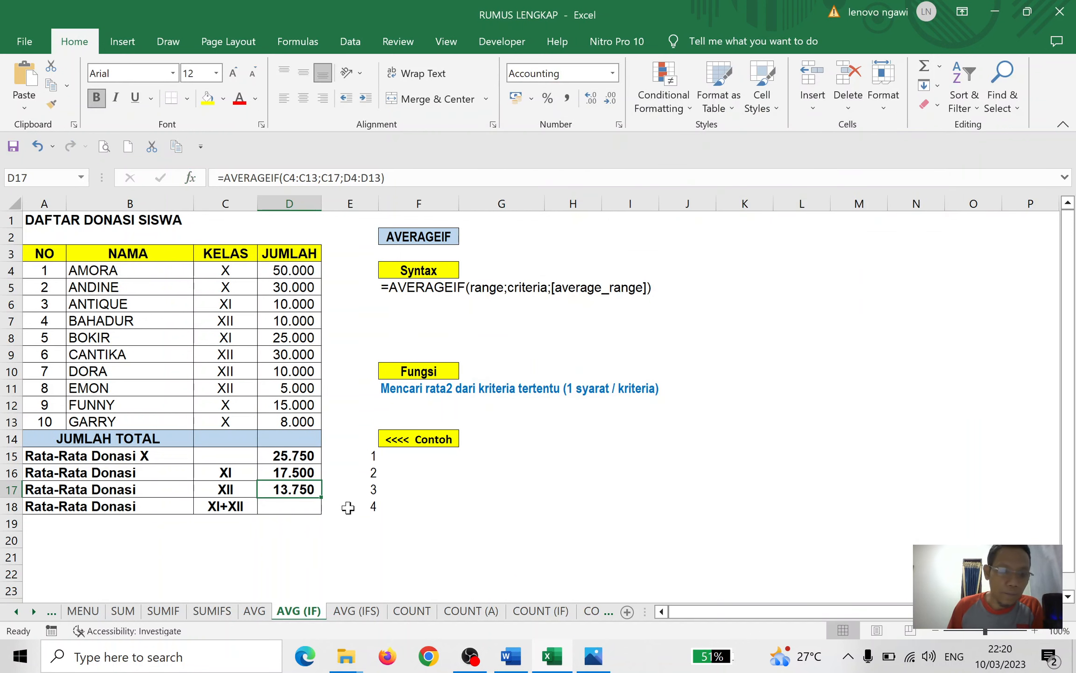
Step: Review the class XI and class XII average formulas in D16 and D17 against the empty XI+XII row
left_click(300, 505)
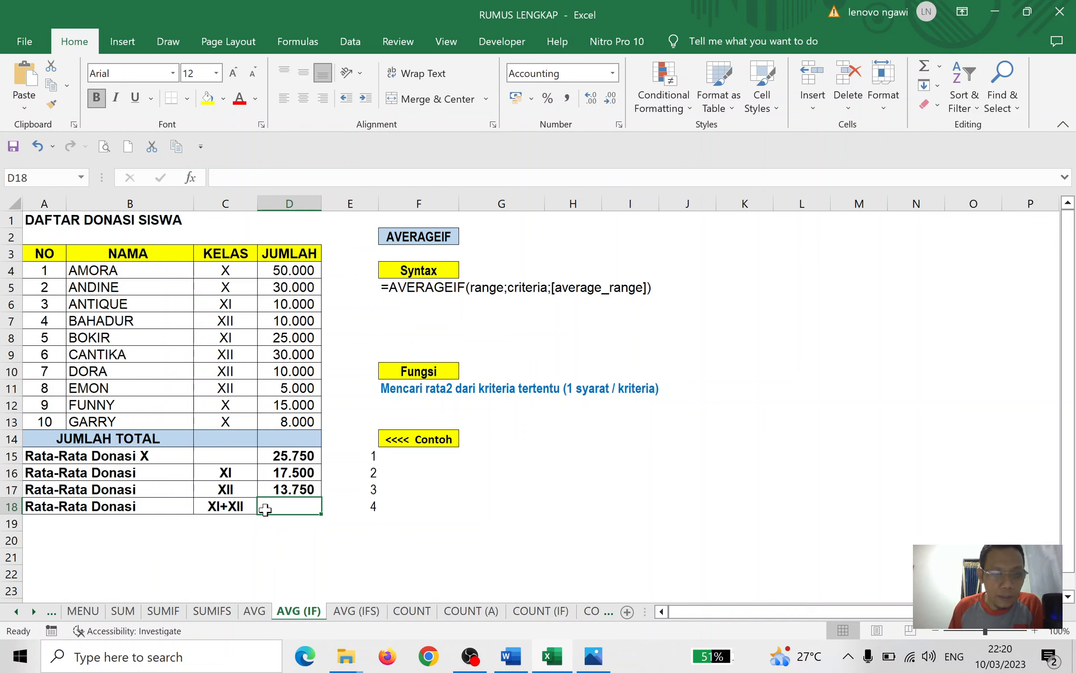
left_click(292, 477)
left_click(294, 490)
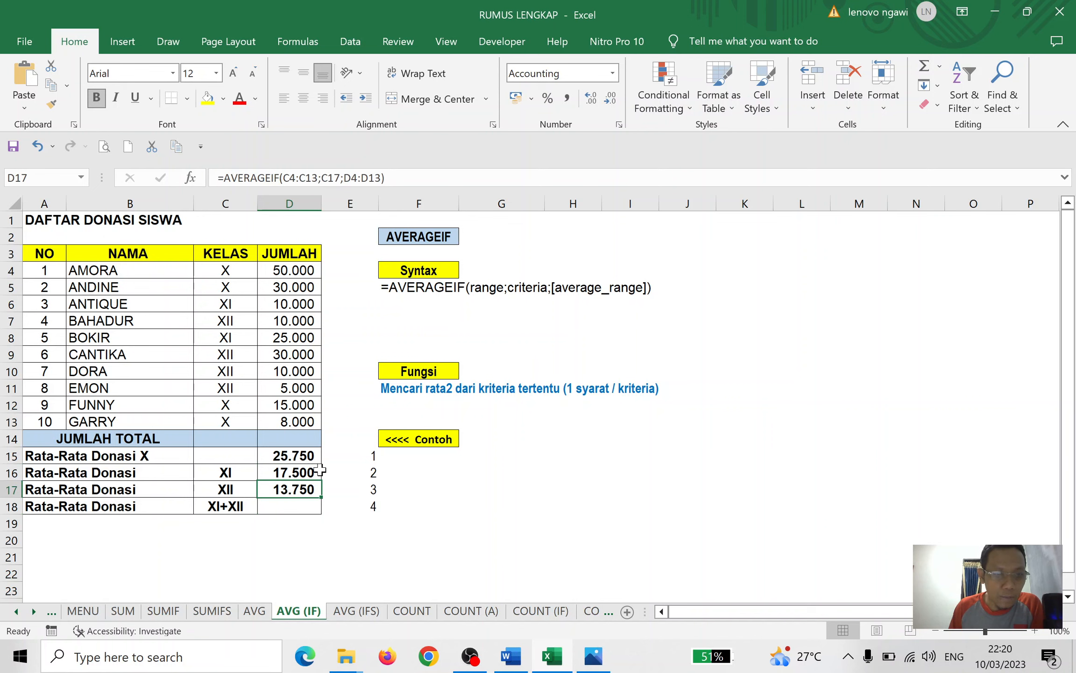
left_click(305, 472)
left_click(297, 489)
Step: Insert an AVERAGEIF function in D18 with Range C4:C13, Criteria "XI" and Average_range D4:D13
left_click(296, 506)
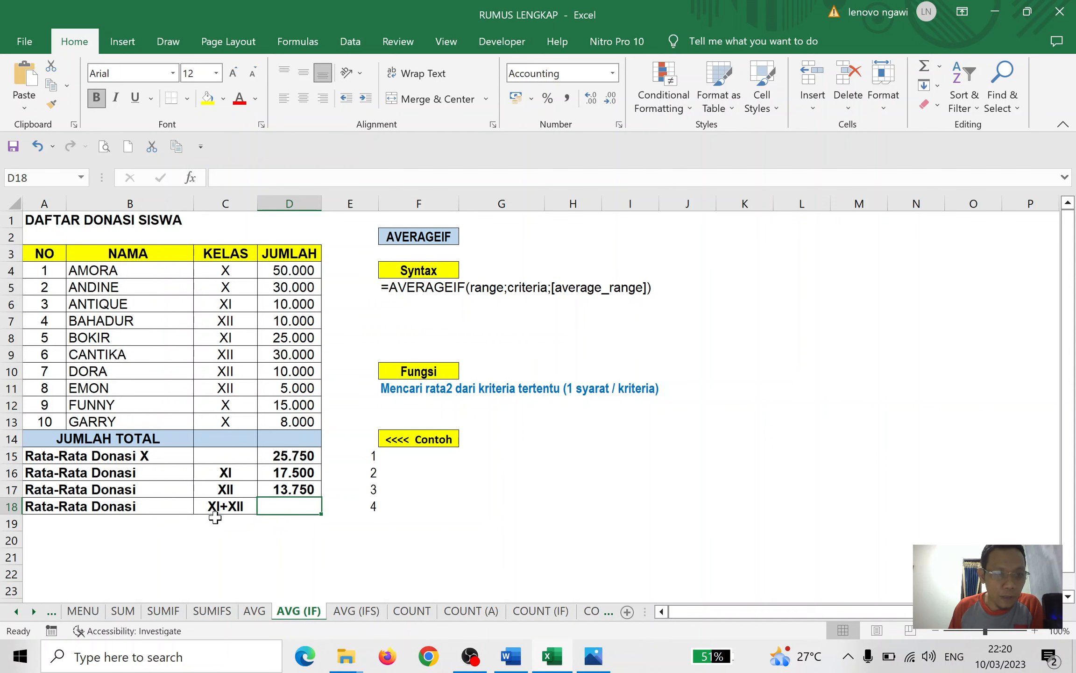
key("shift+F3")
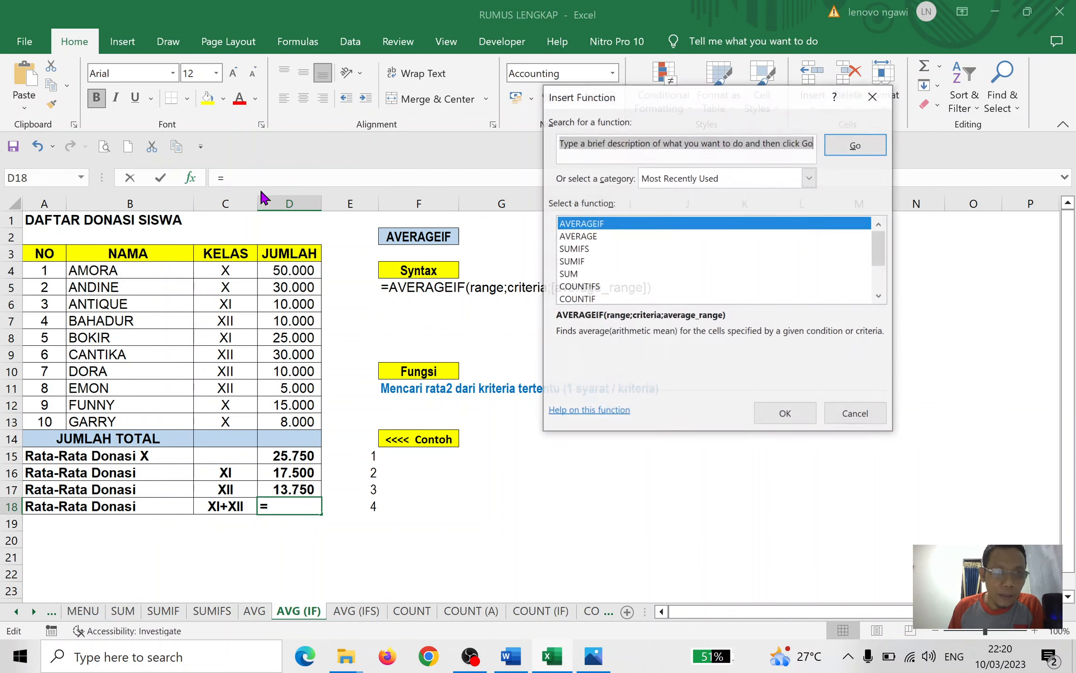
left_click(784, 414)
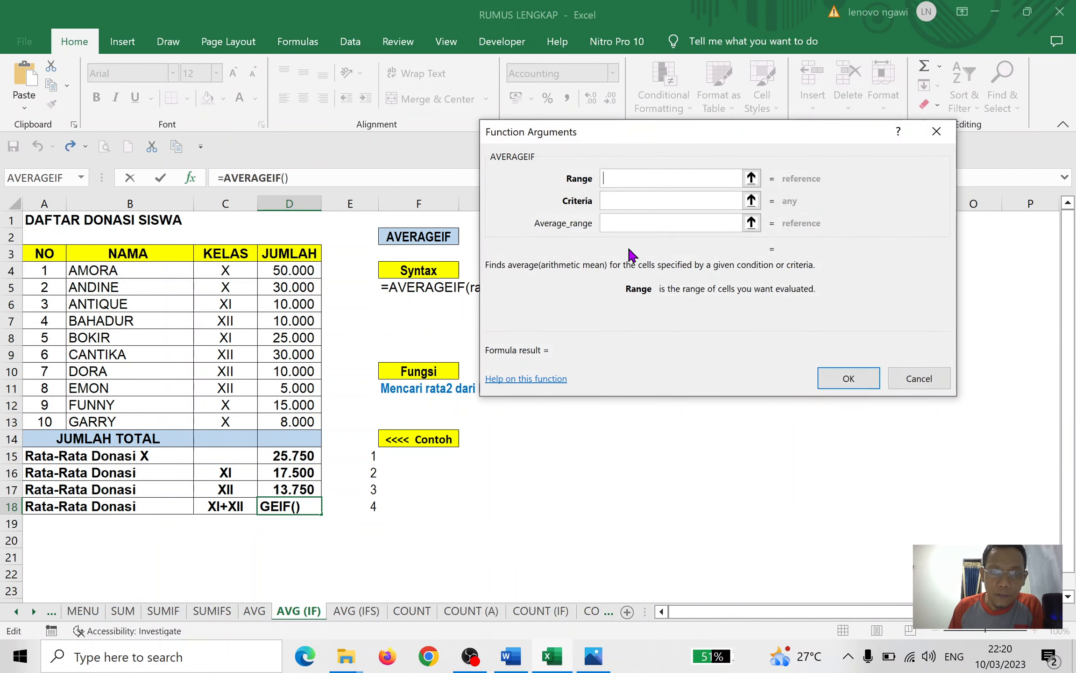
left_click_drag(236, 273, 226, 421)
left_click(653, 201)
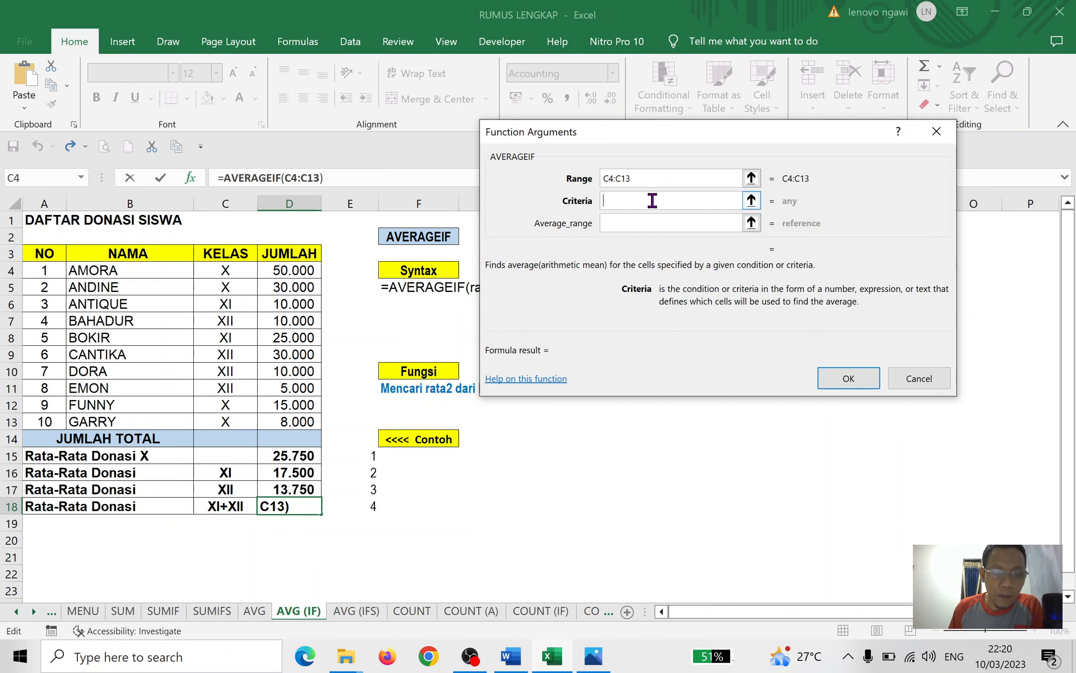
type("XI")
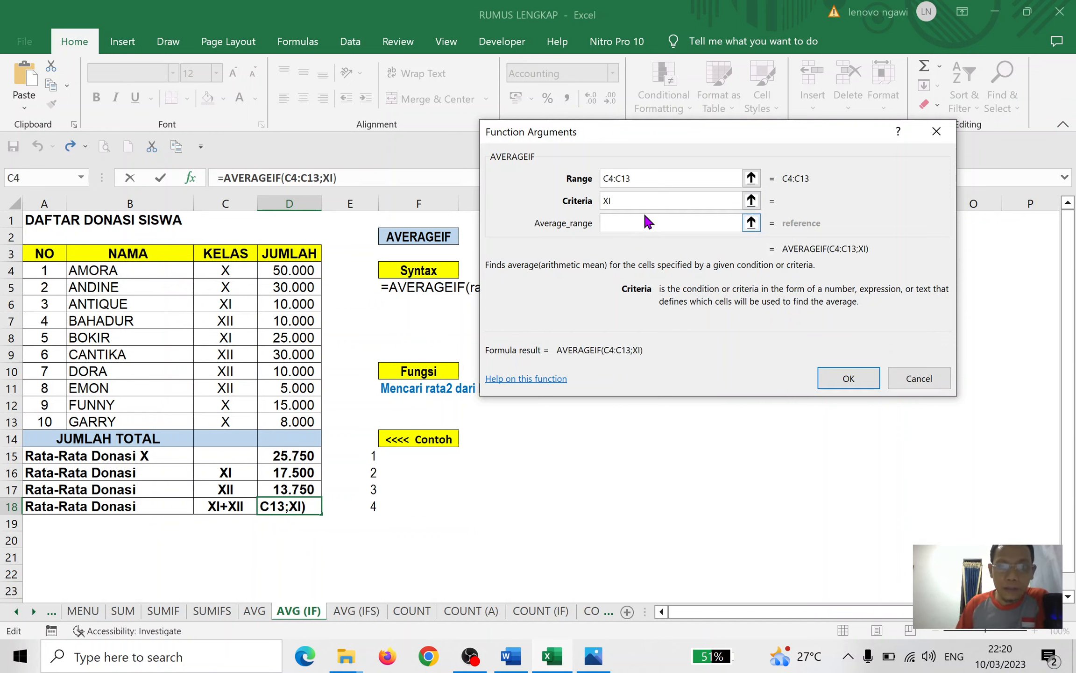
left_click(646, 227)
left_click_drag(289, 270, 289, 421)
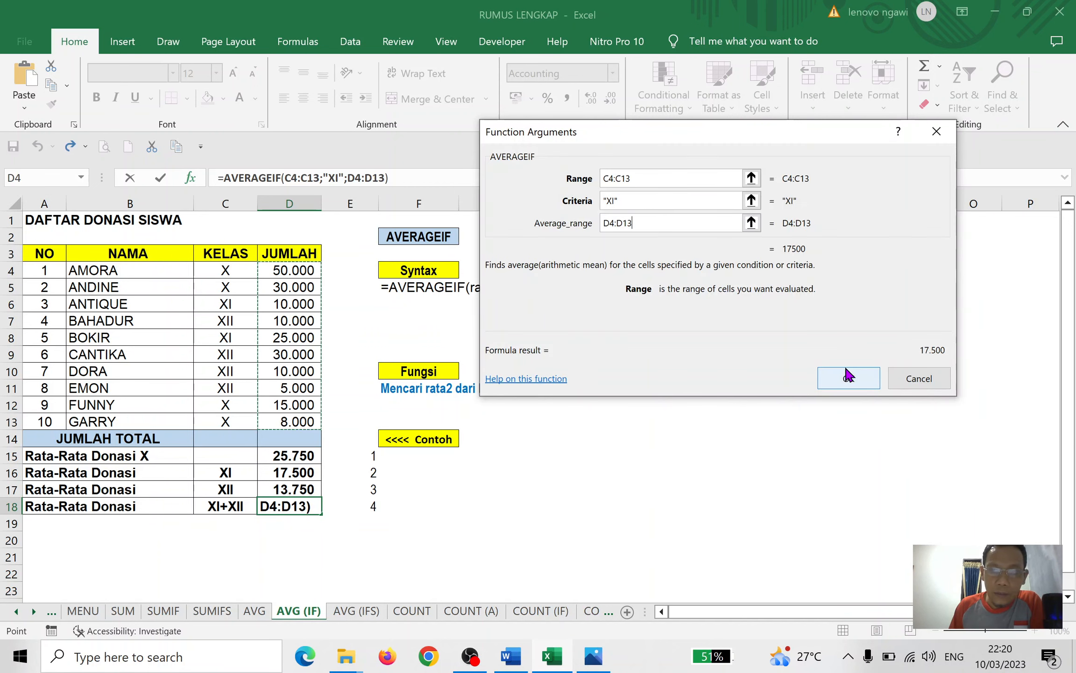
left_click(845, 375)
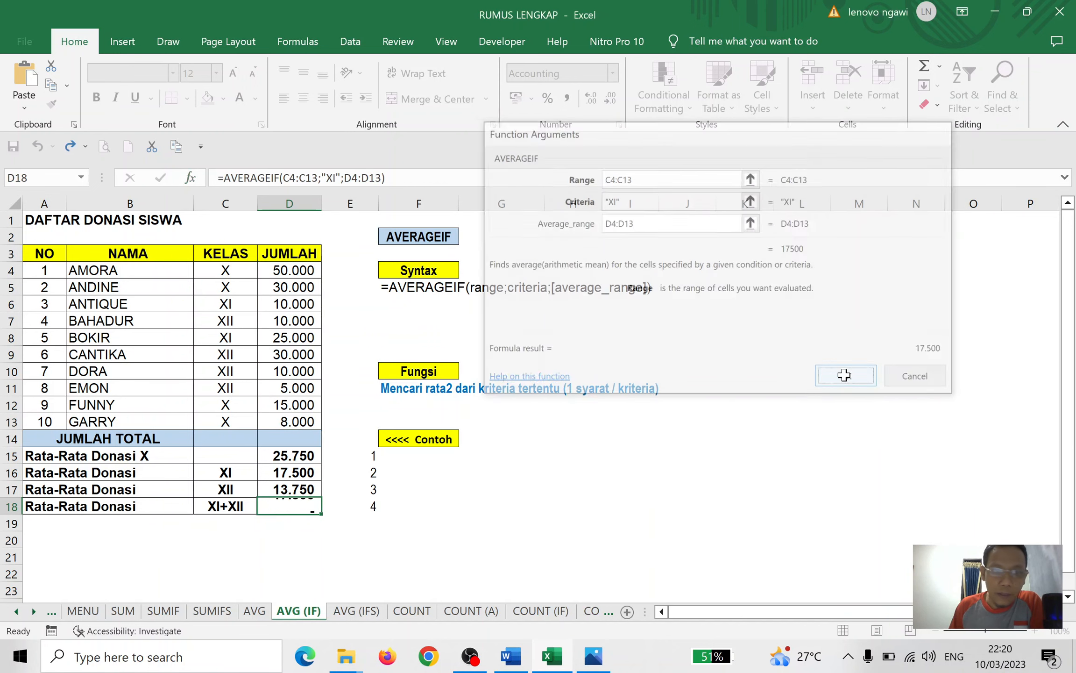
Step: Append a plus sign and a copy of the AVERAGEIF expression to the XI+XII formula in D18
left_click(306, 471)
left_click(308, 506)
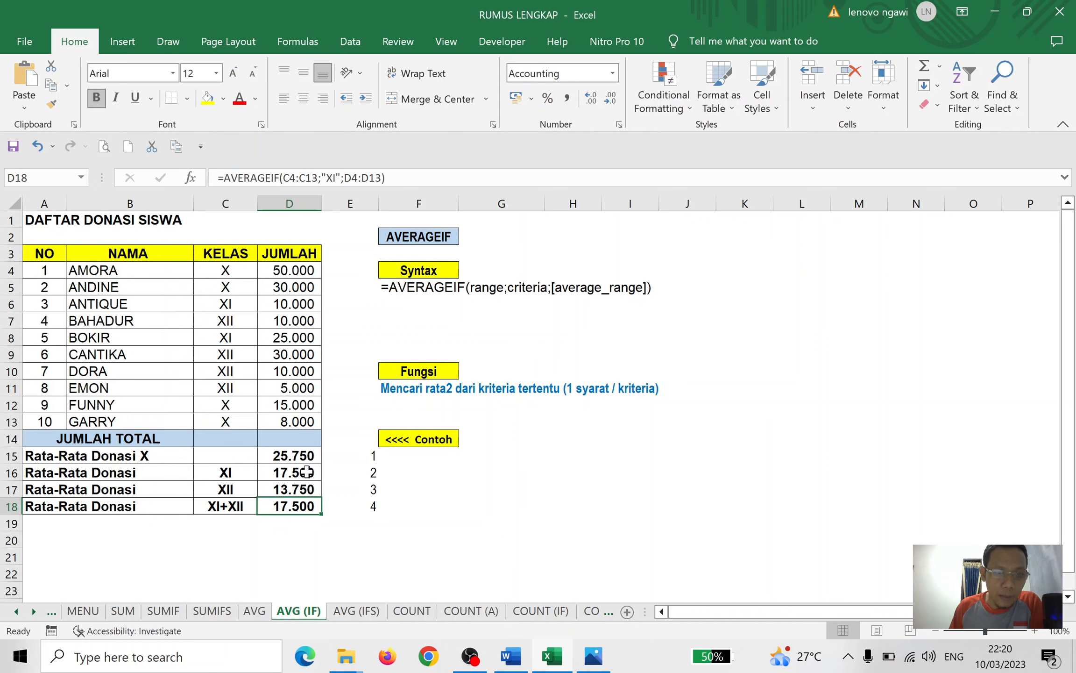
left_click(245, 470)
left_click(243, 492)
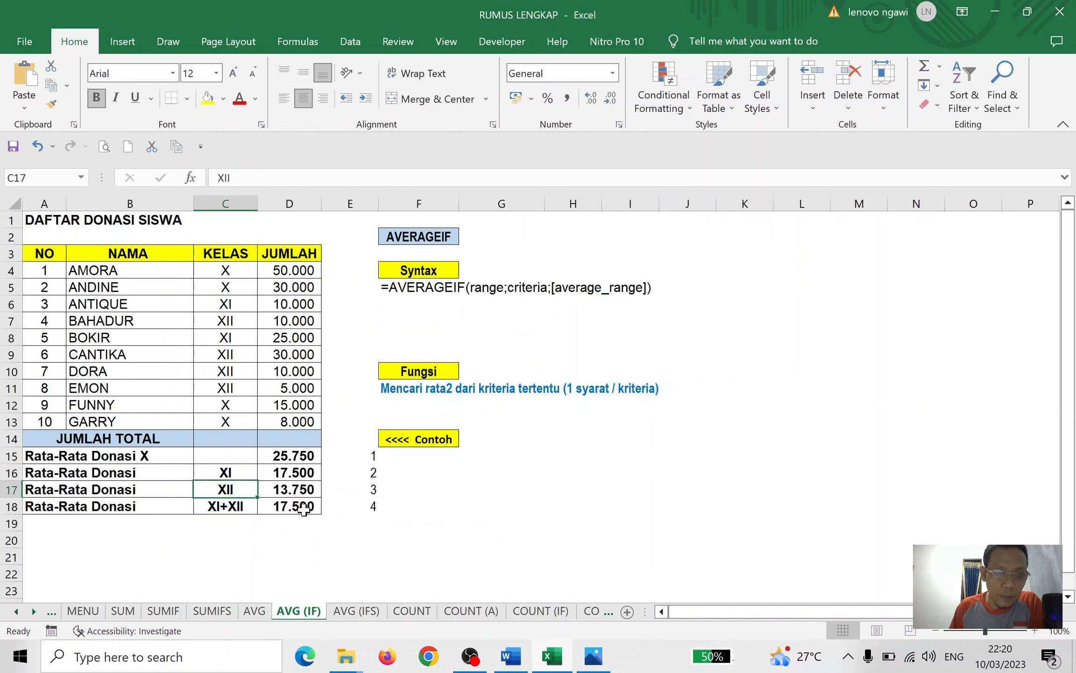
left_click(304, 509)
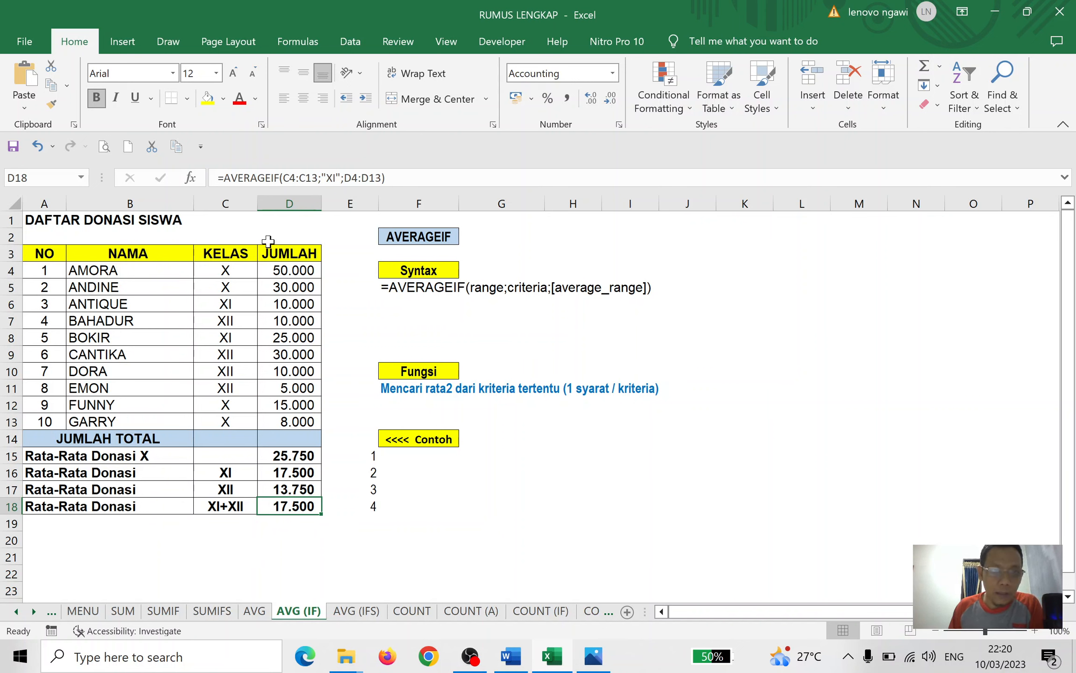
left_click(221, 174)
left_click_drag(223, 174, 419, 173)
key("ctrl+c")
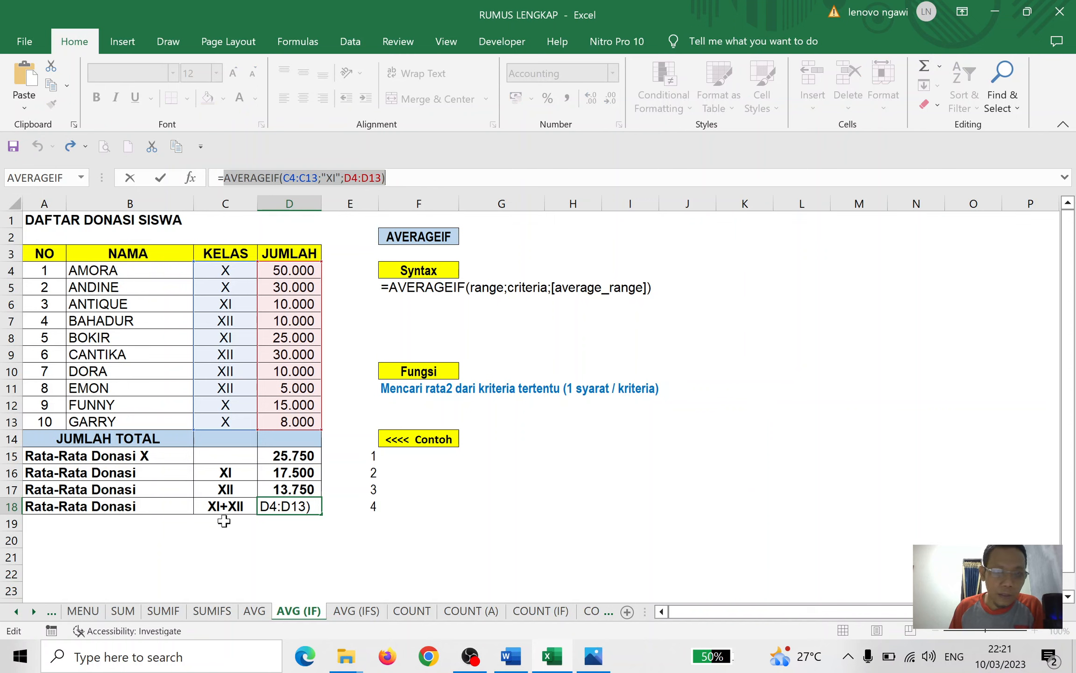
left_click(426, 174)
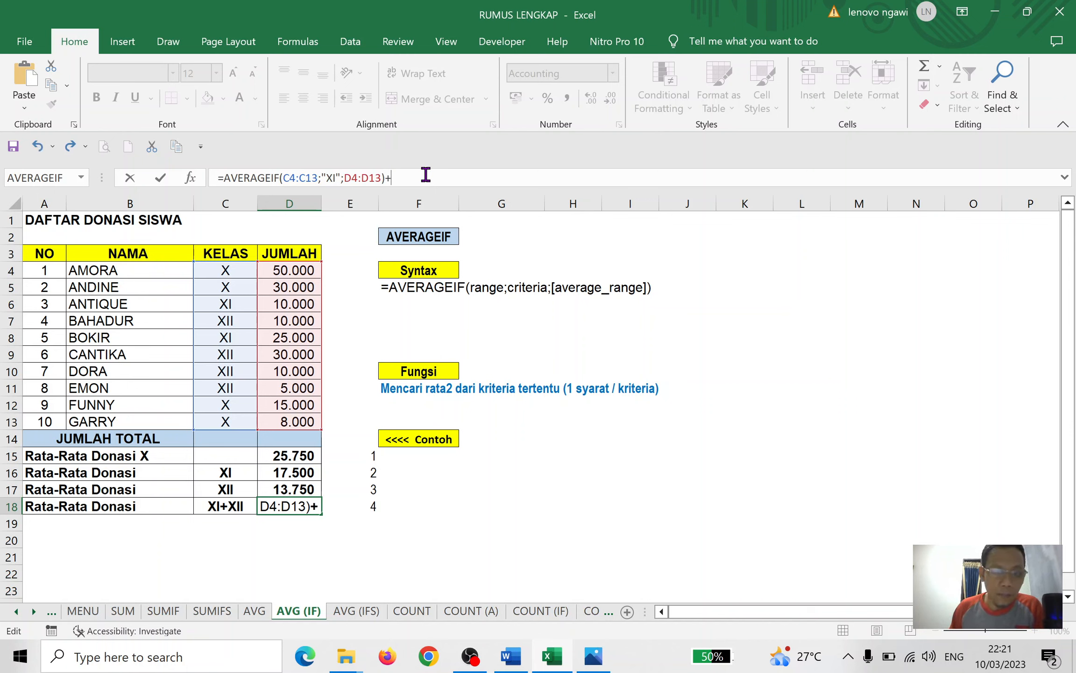
type("+")
key("ctrl+v")
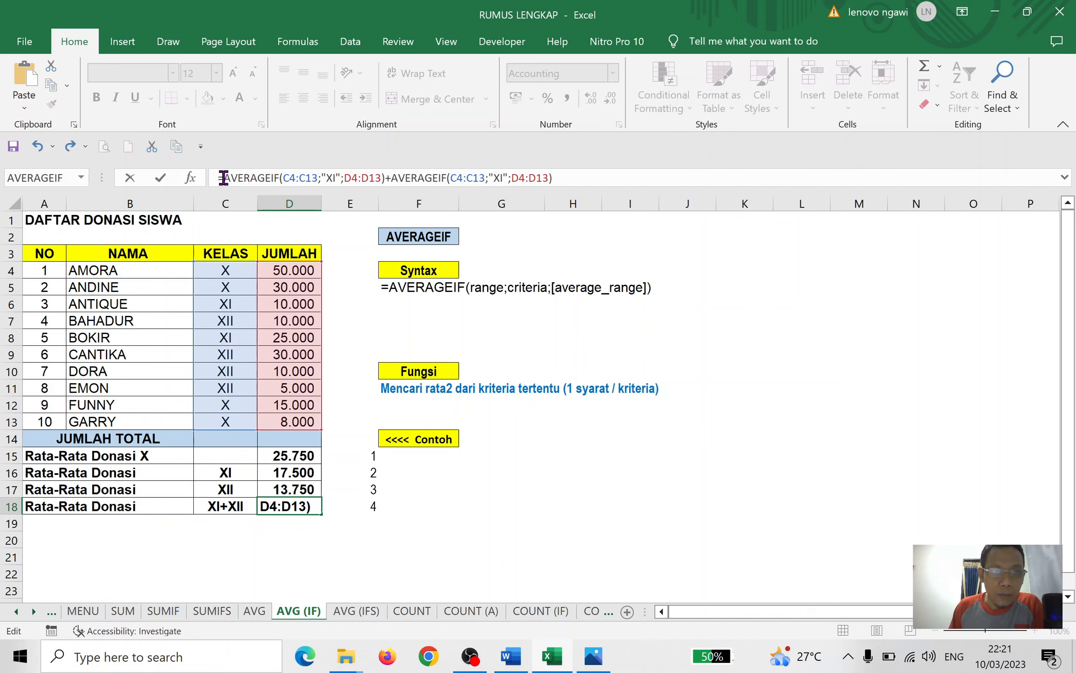
Step: Change the criteria in the second AVERAGEIF of D18 to "XII" and enter the combined formula
left_click_drag(224, 178, 573, 181)
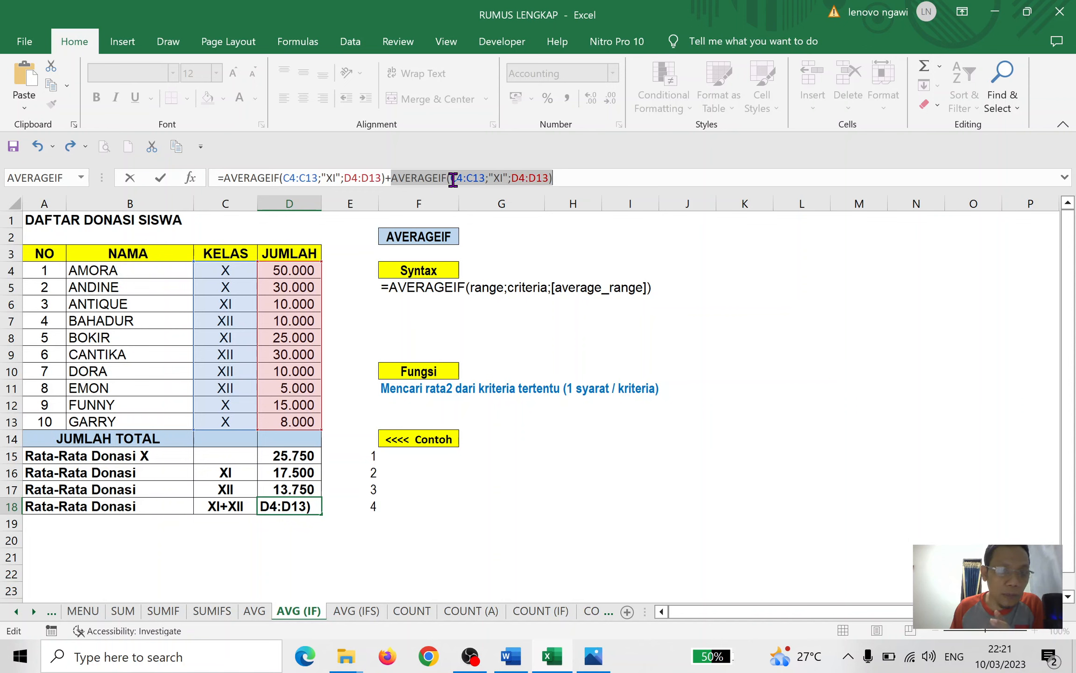
left_click(298, 181)
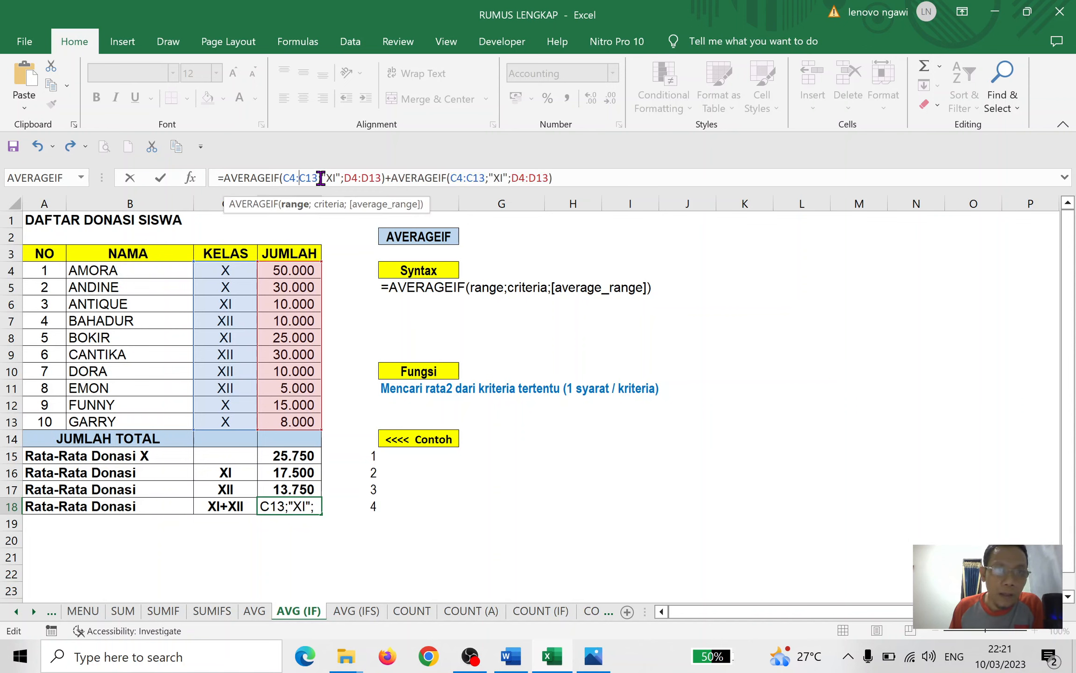
left_click(294, 180)
left_click(461, 178)
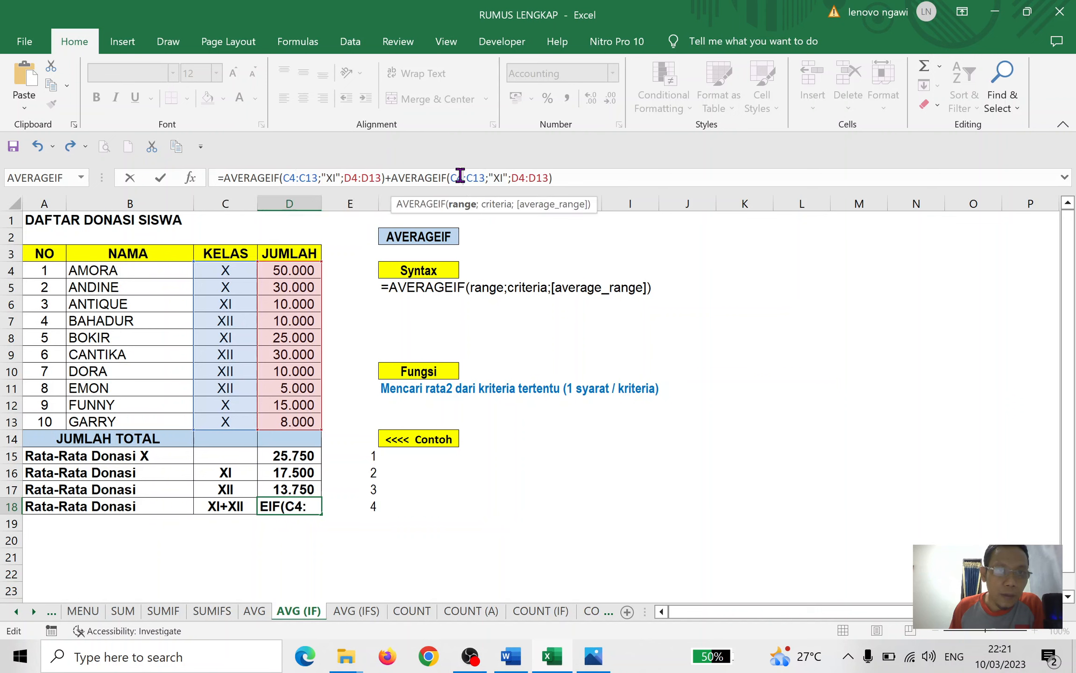
left_click(333, 178)
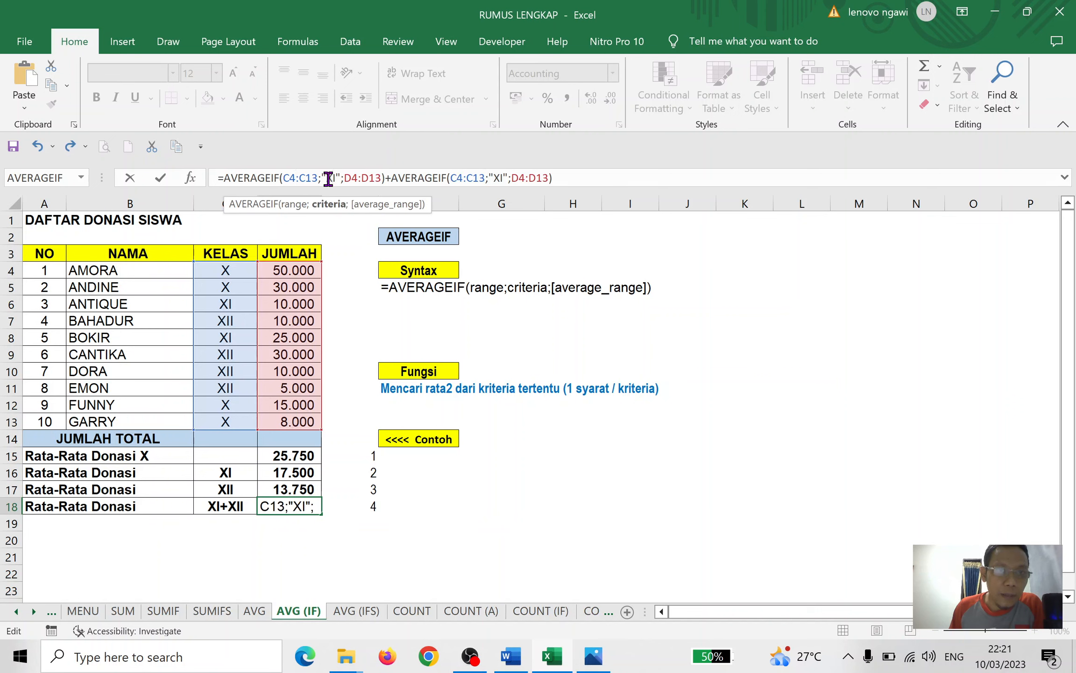
left_click(509, 178)
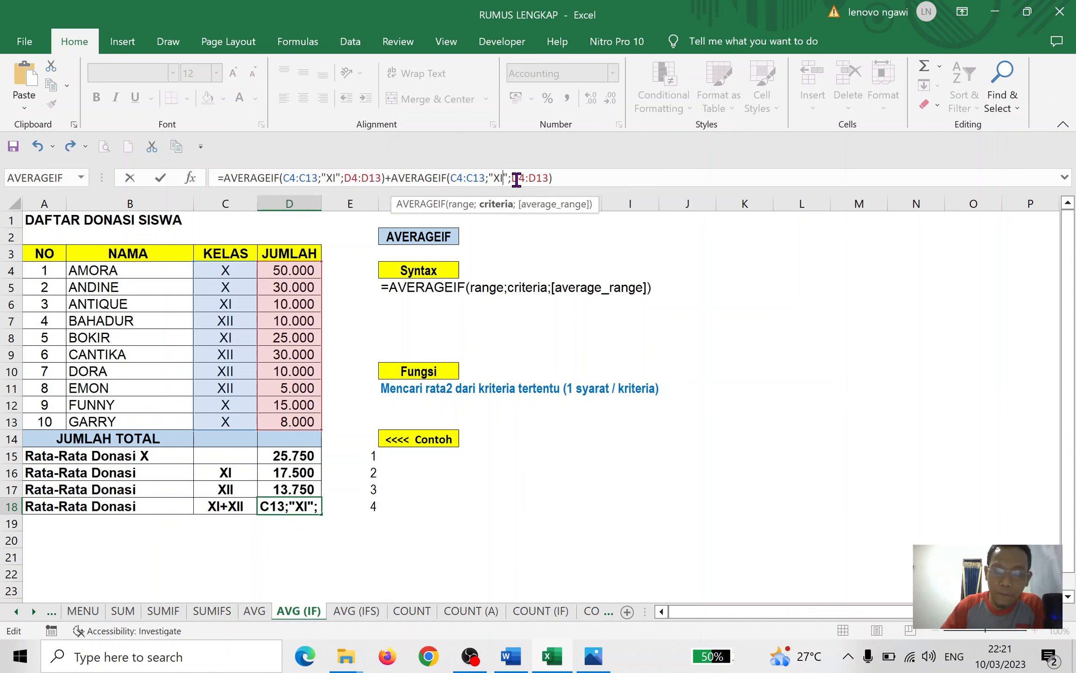
type("I")
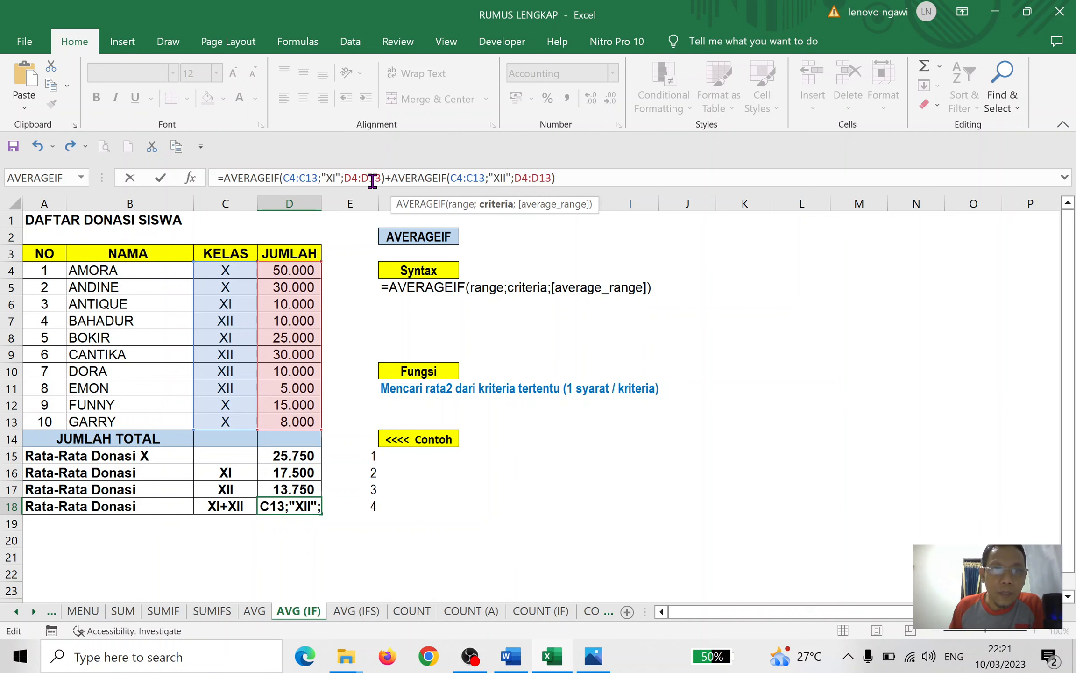
left_click(349, 178)
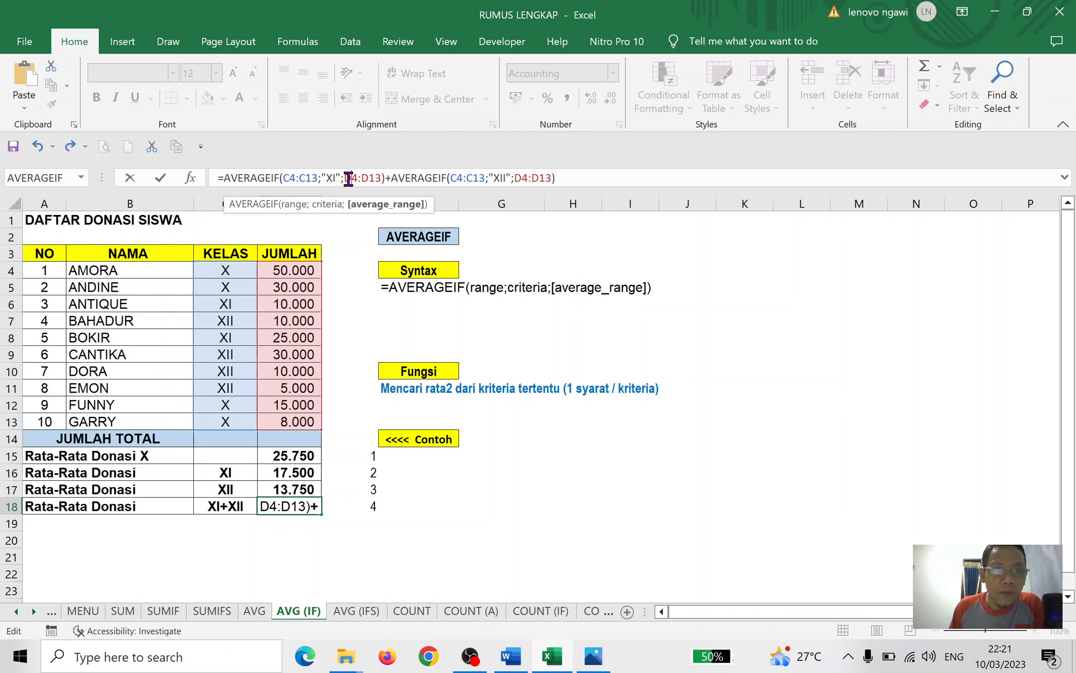
left_click(371, 177)
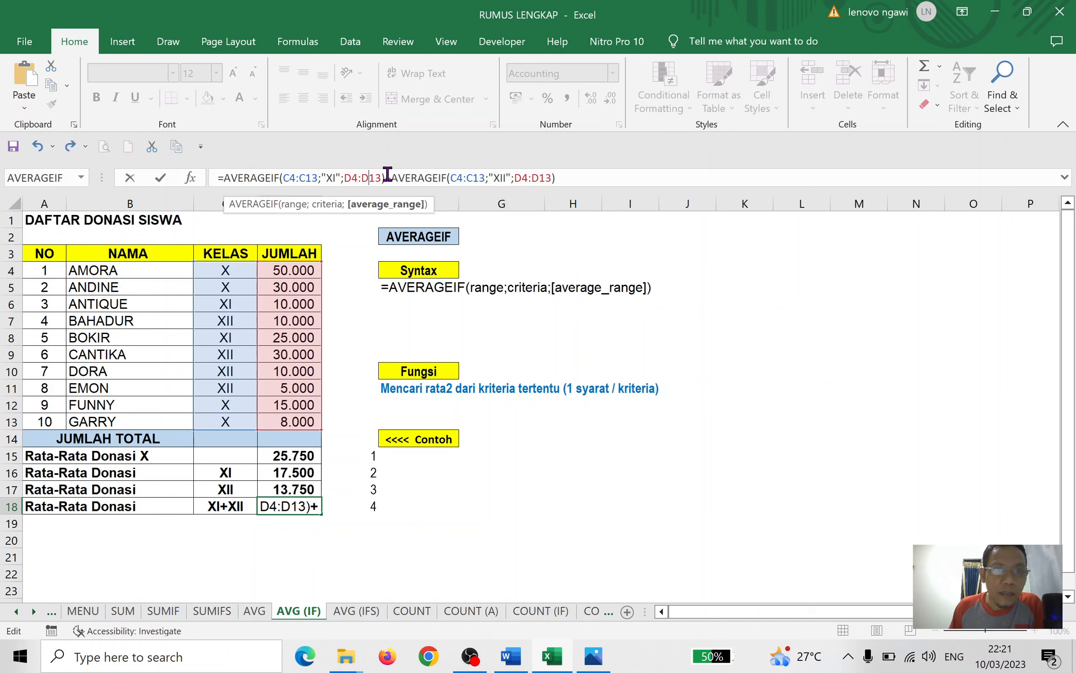
left_click(533, 176)
left_click(504, 178)
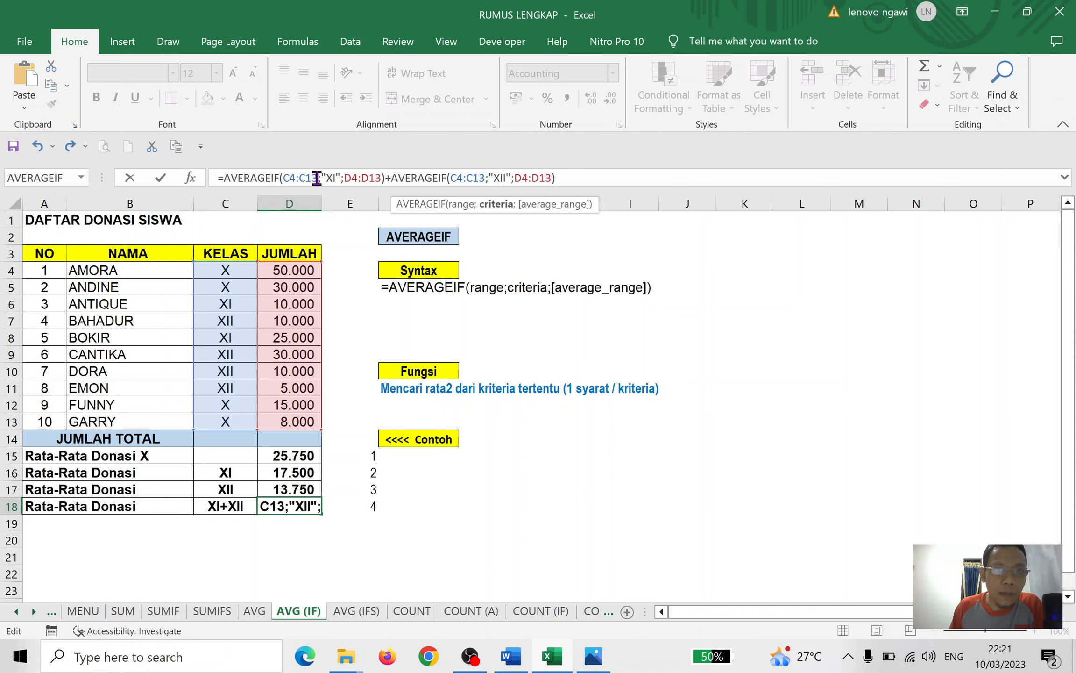
left_click(572, 174)
key("Return")
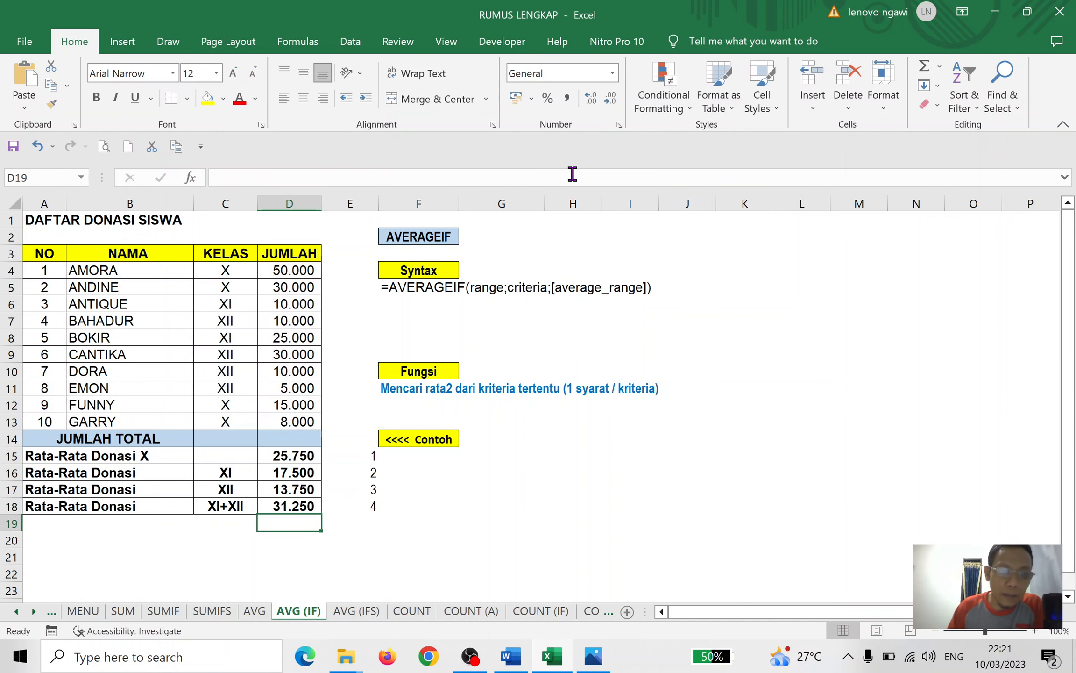
Step: Compare the class XI and XII averages in D16 and D17 with the combined formula in D18
left_click(299, 475)
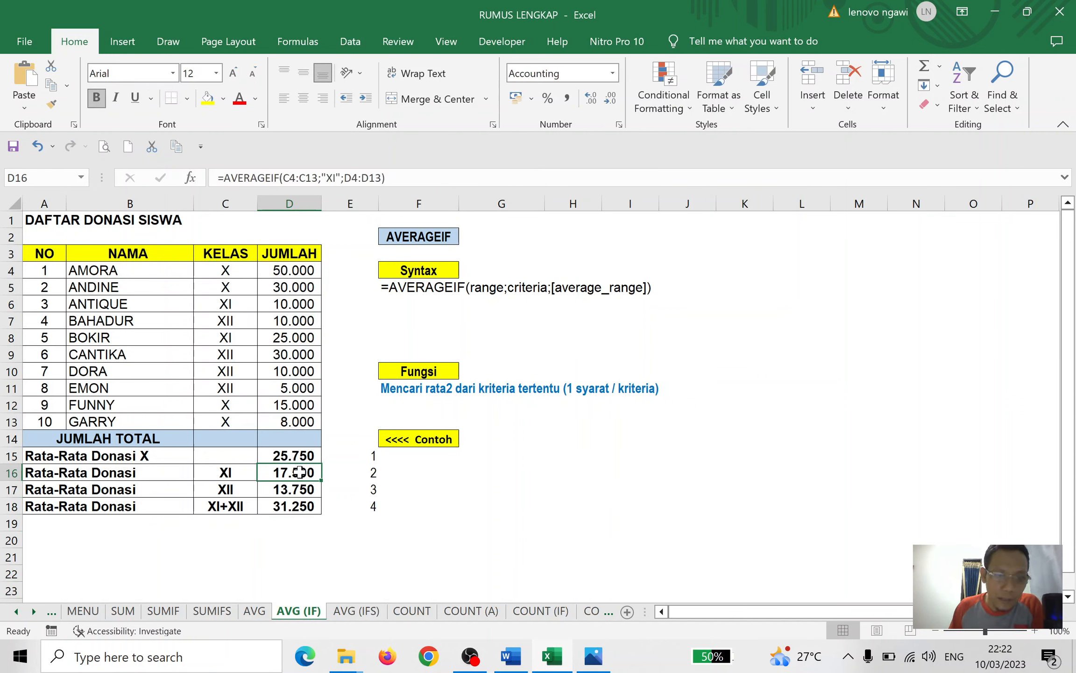
left_click(303, 490)
left_click(303, 509)
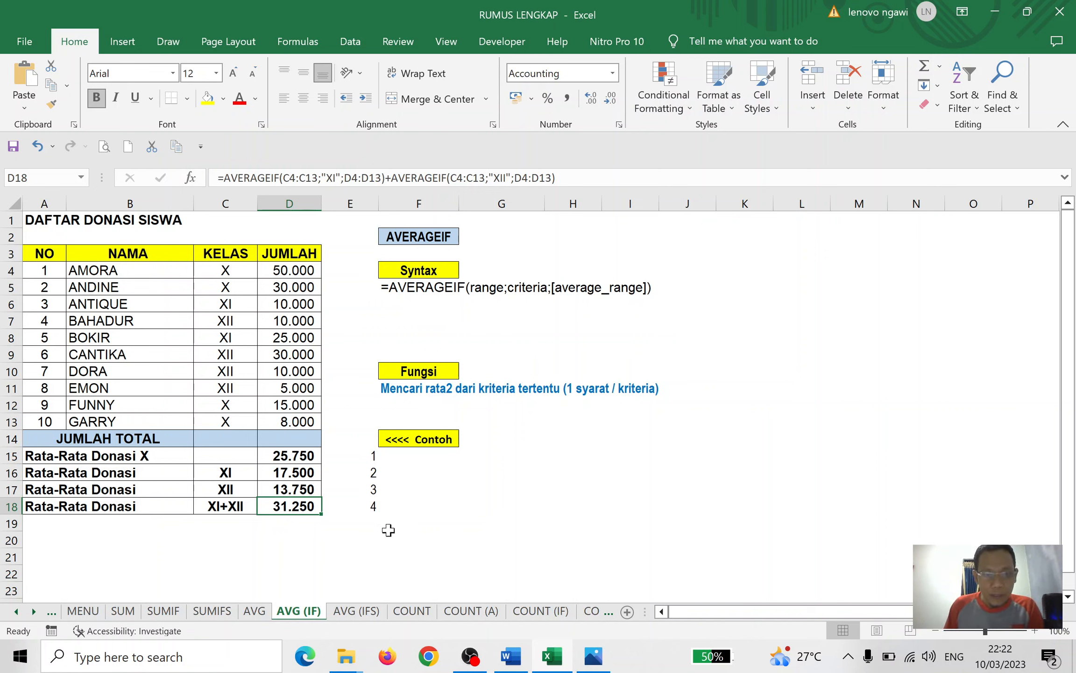
Step: Open the AVG (IFS) sheet and set the font of the AVERAGEIFS syntax line in H5 to Arial
left_click(366, 613)
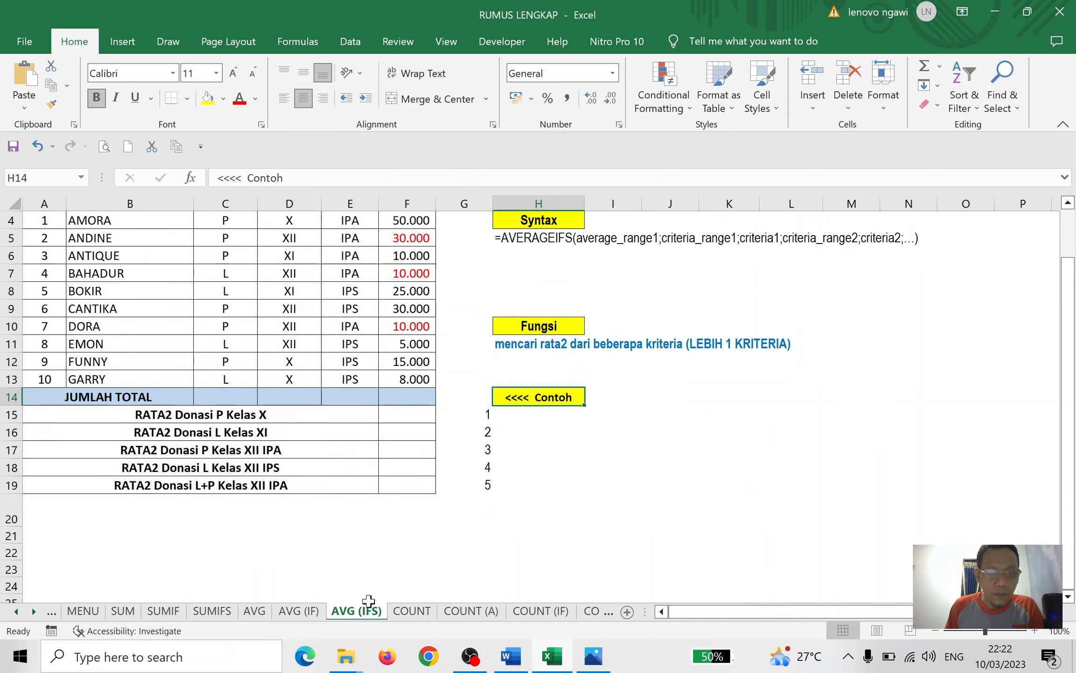
left_click(514, 486)
scroll(556, 465, "up", 1)
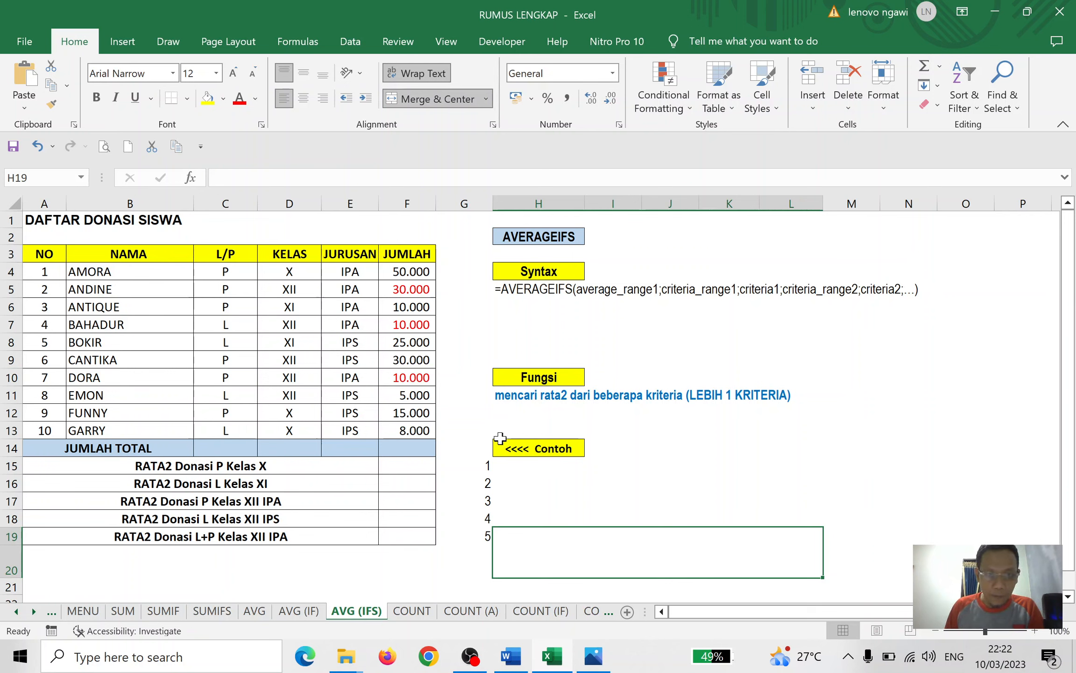
left_click(538, 290)
left_click(173, 73)
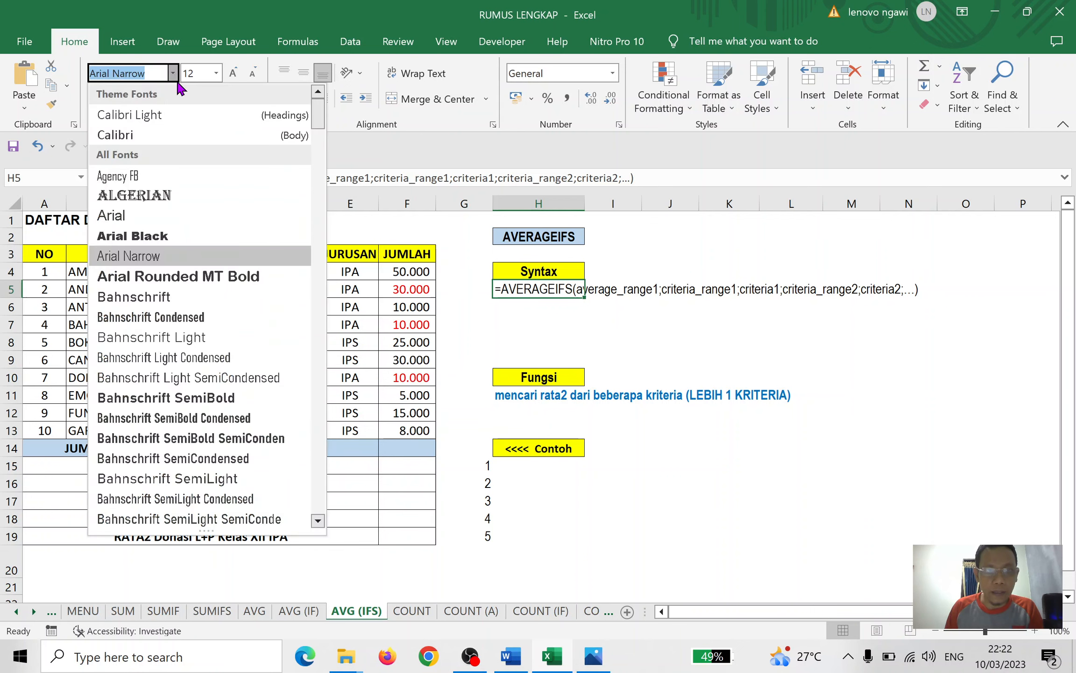
left_click(159, 216)
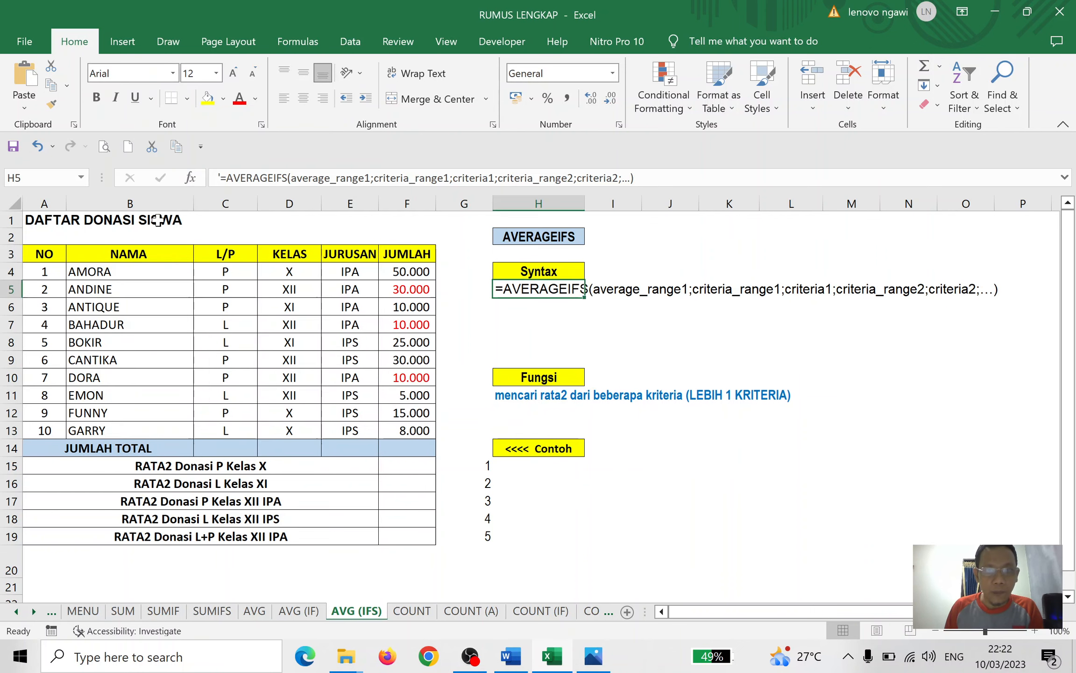
left_click(646, 285)
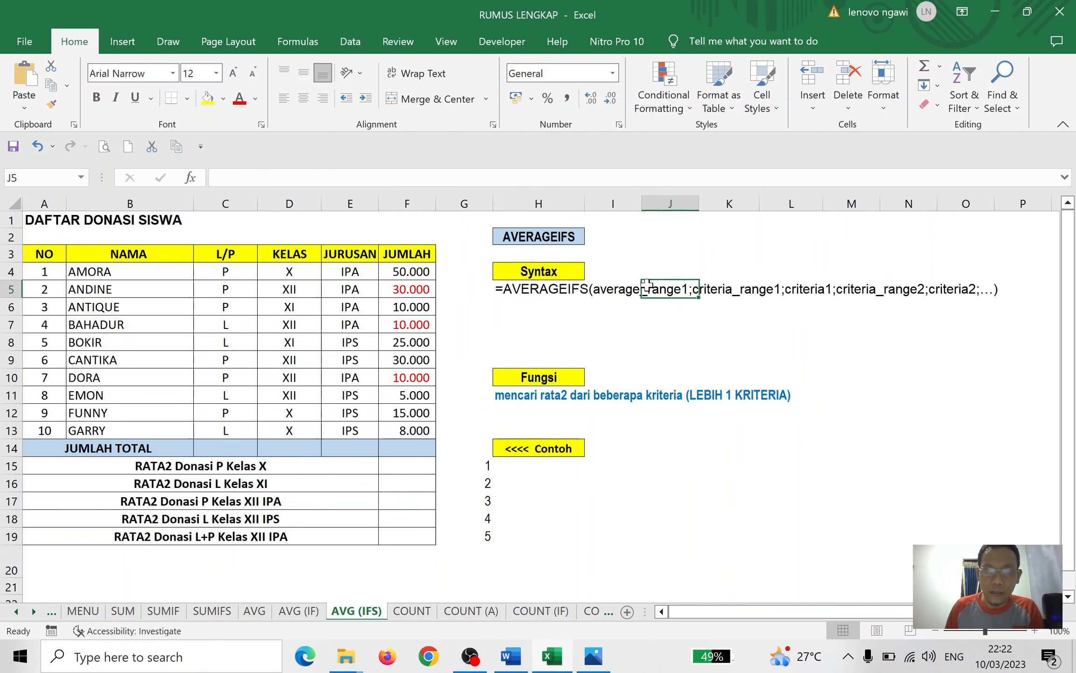
left_click(618, 322)
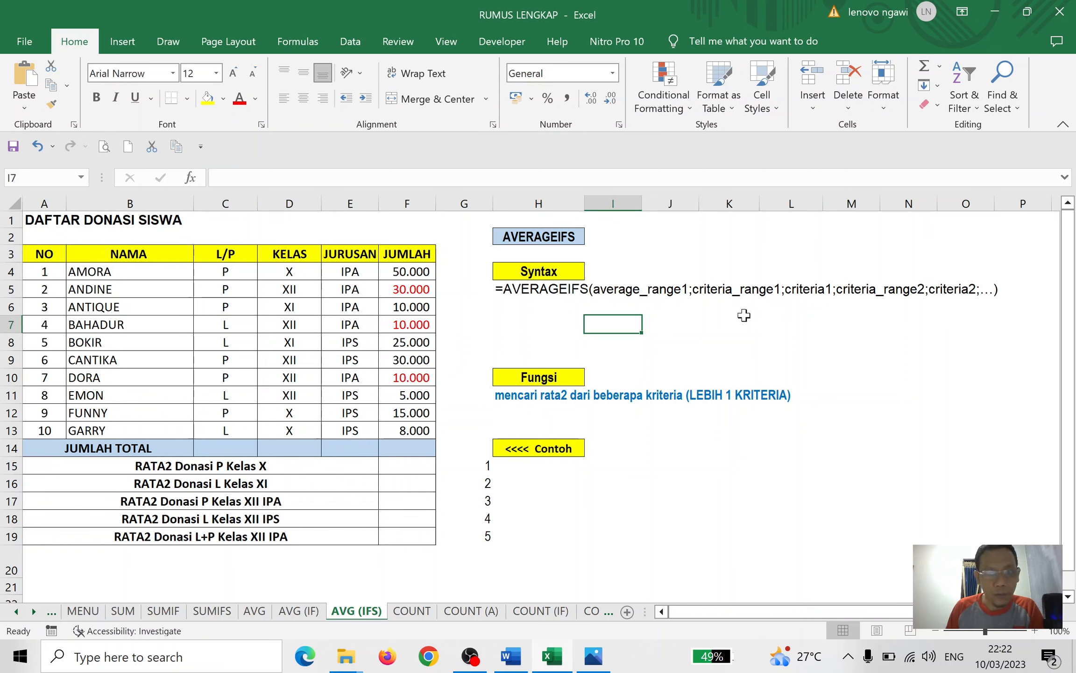
Step: Examine the L/P data in C4:C13 against the RATA2 Donasi P Kelas X label and select its result cell F15
left_click(524, 413)
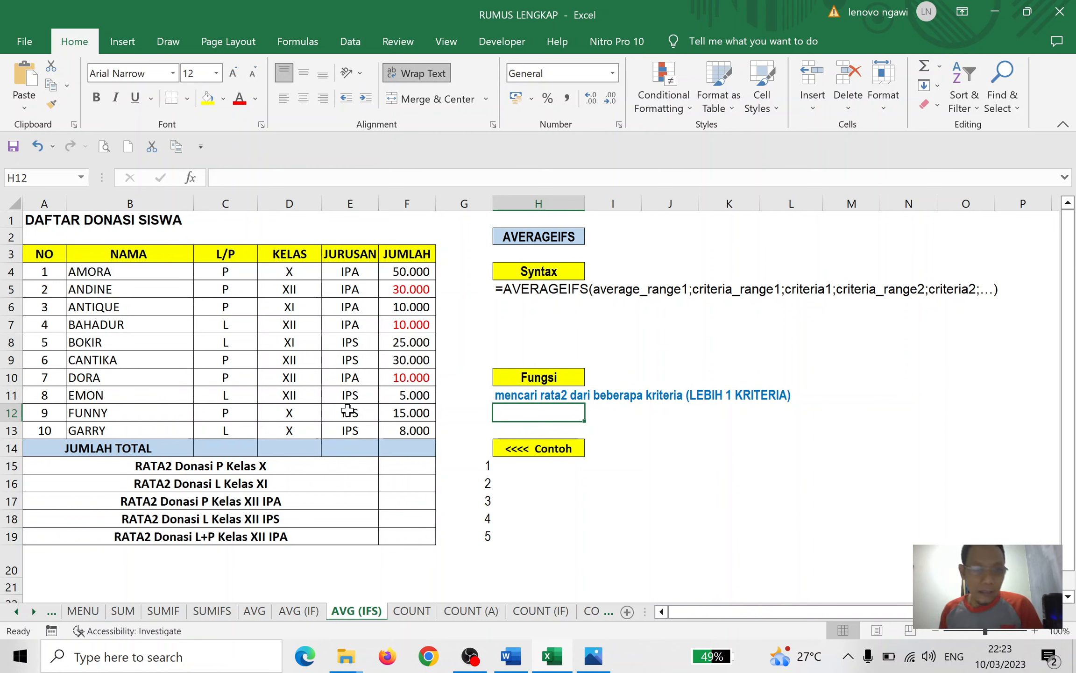
left_click(227, 463)
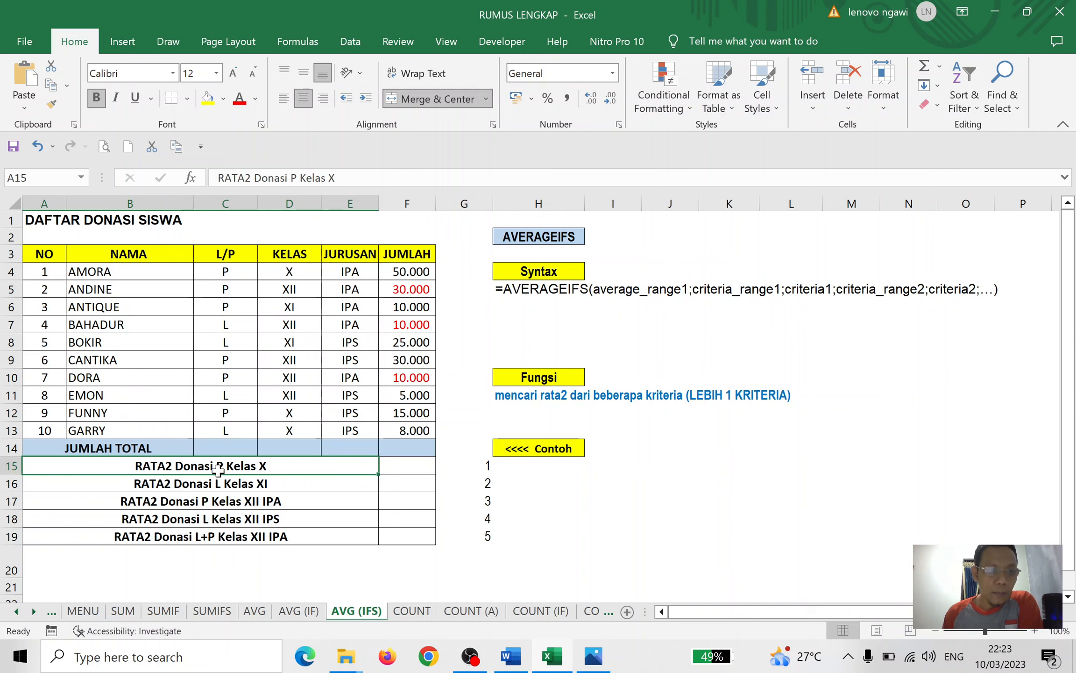
left_click_drag(227, 273, 224, 422)
left_click(255, 473)
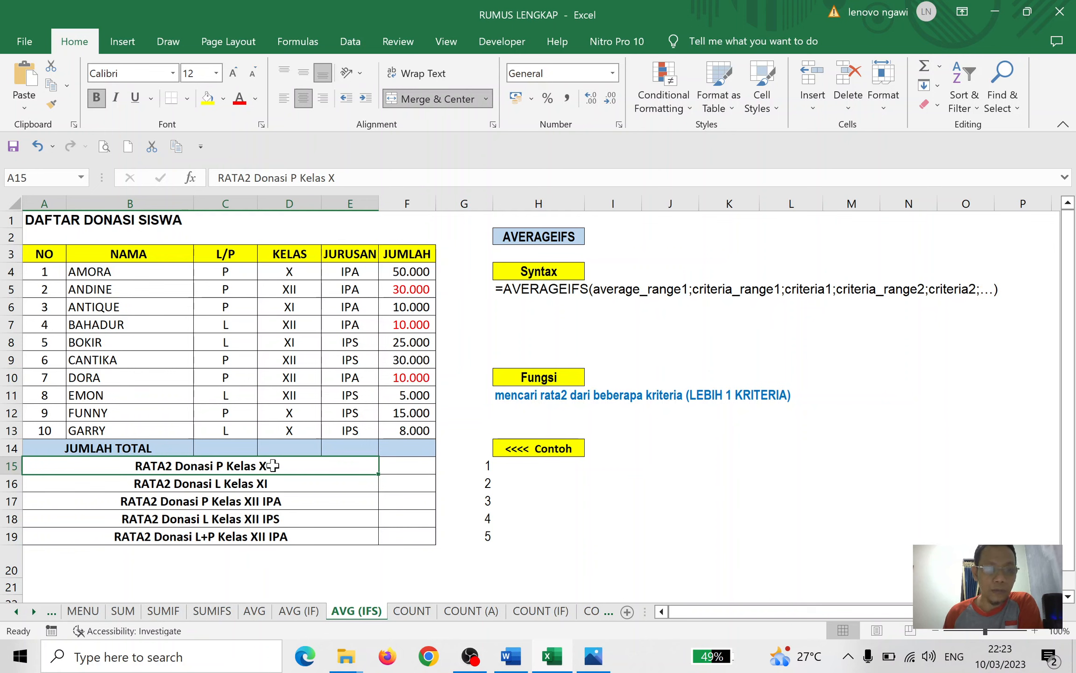
left_click(388, 466)
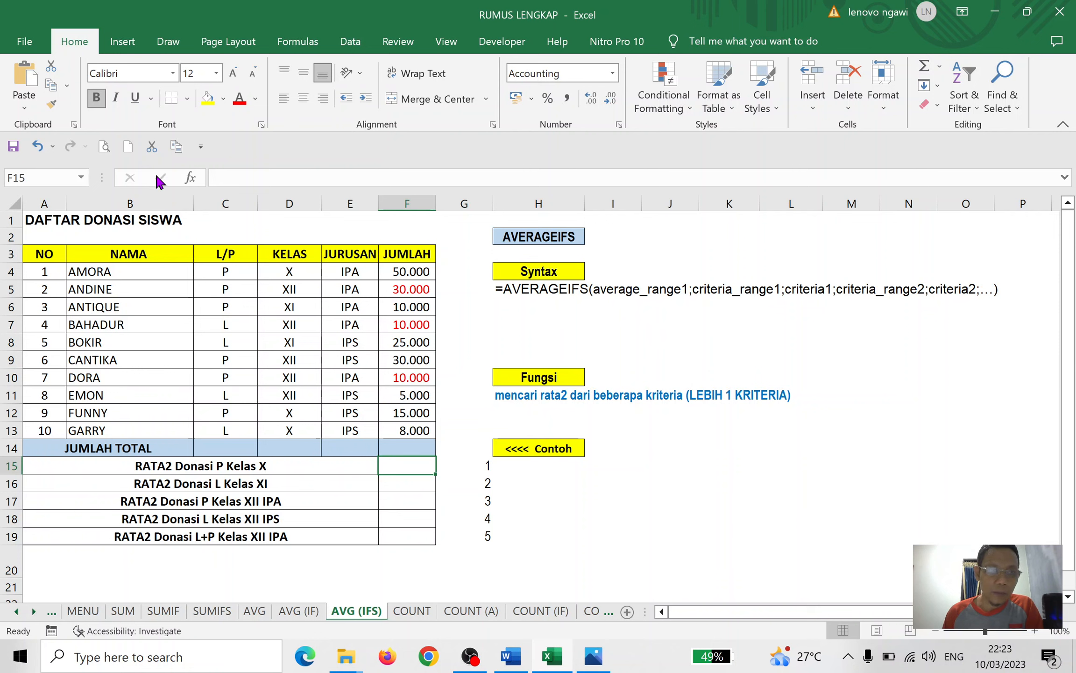
Step: Search Insert Function for AVERAGEIFS and start that function in F15
left_click(190, 178)
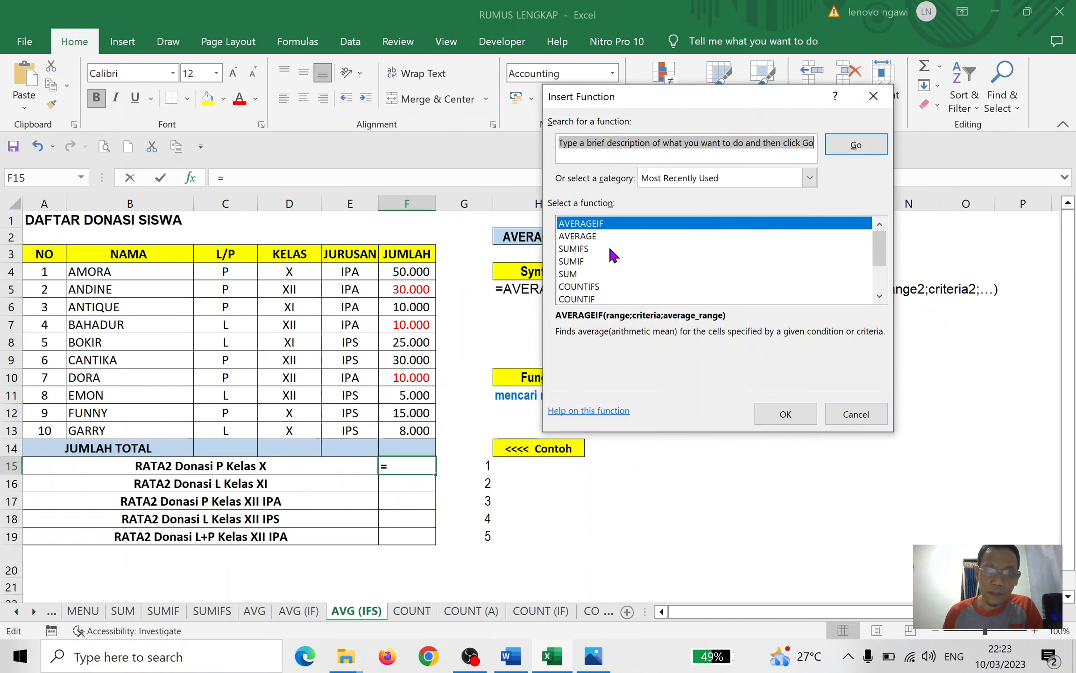
left_click(610, 284)
scroll(654, 276, "down", 2)
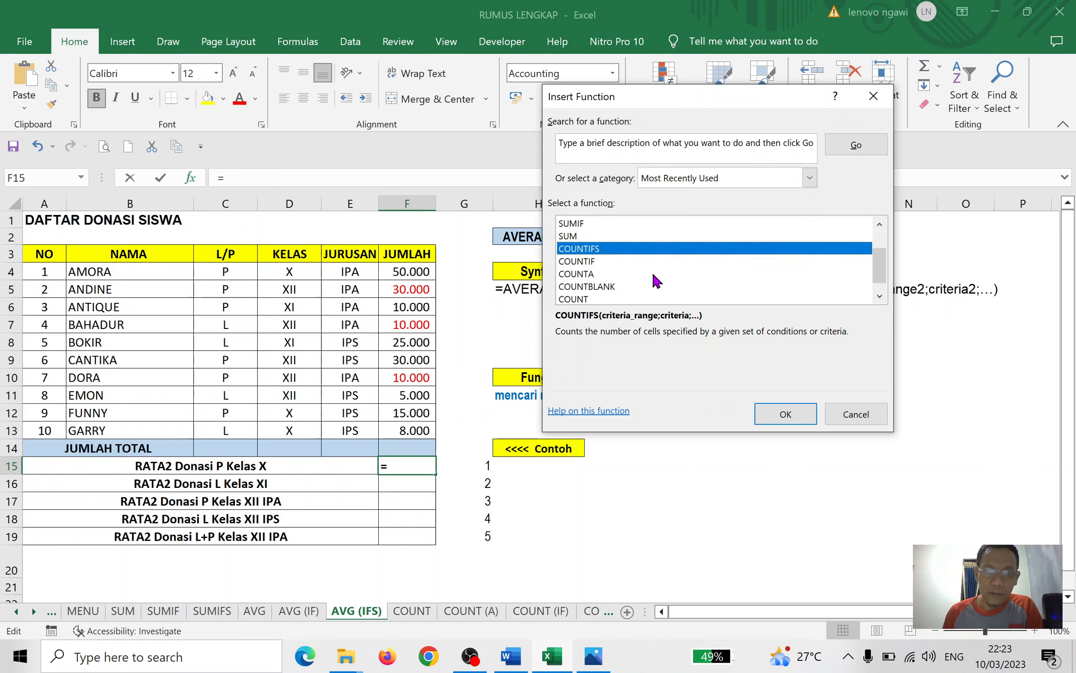
scroll(635, 276, "up", 2)
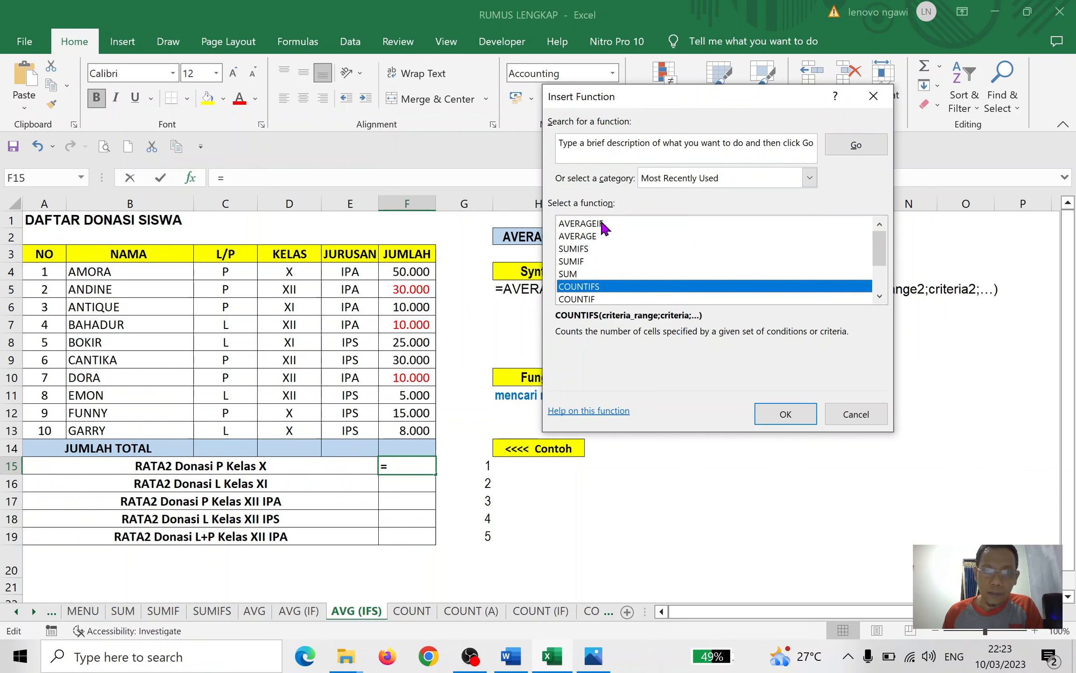
left_click(685, 148)
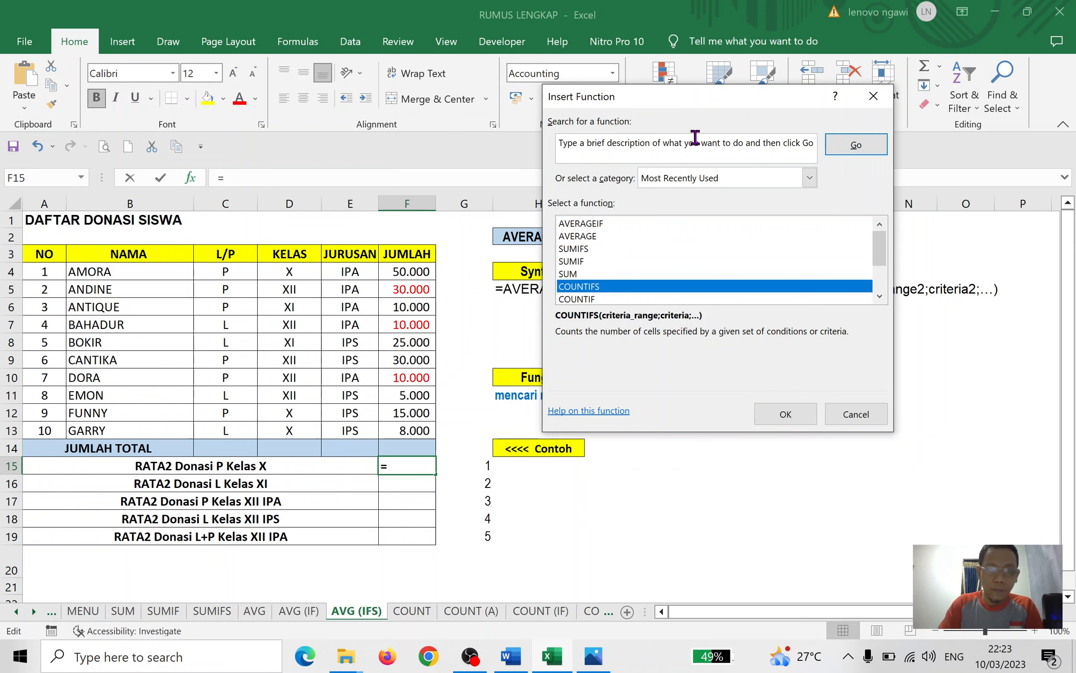
type("A")
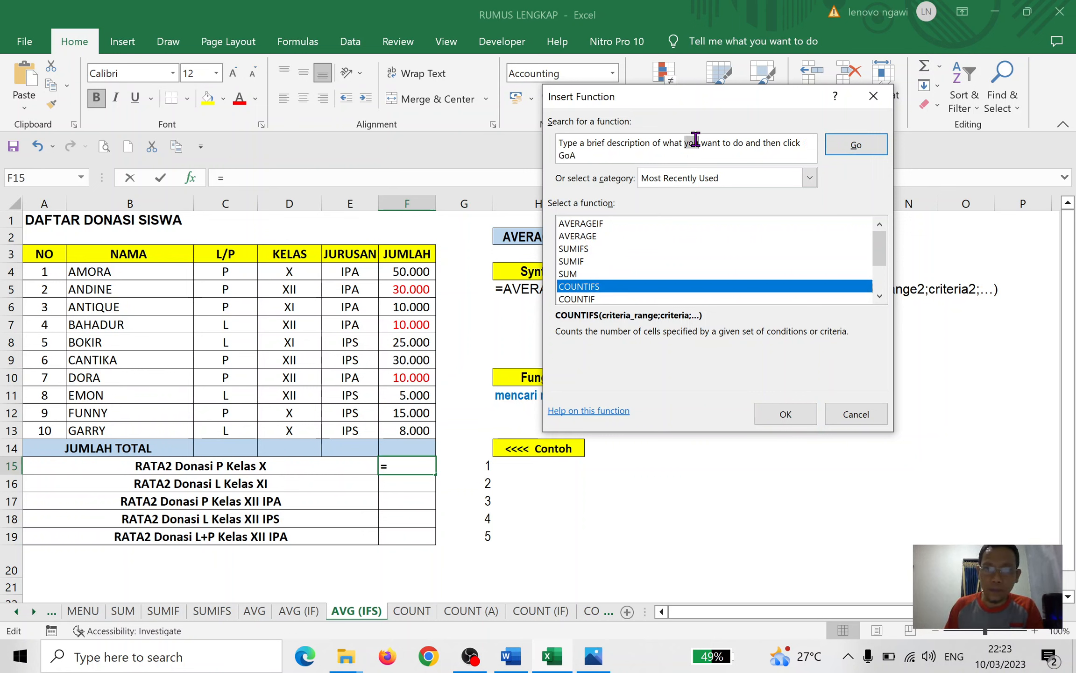
left_click_drag(557, 144, 627, 161)
type("A")
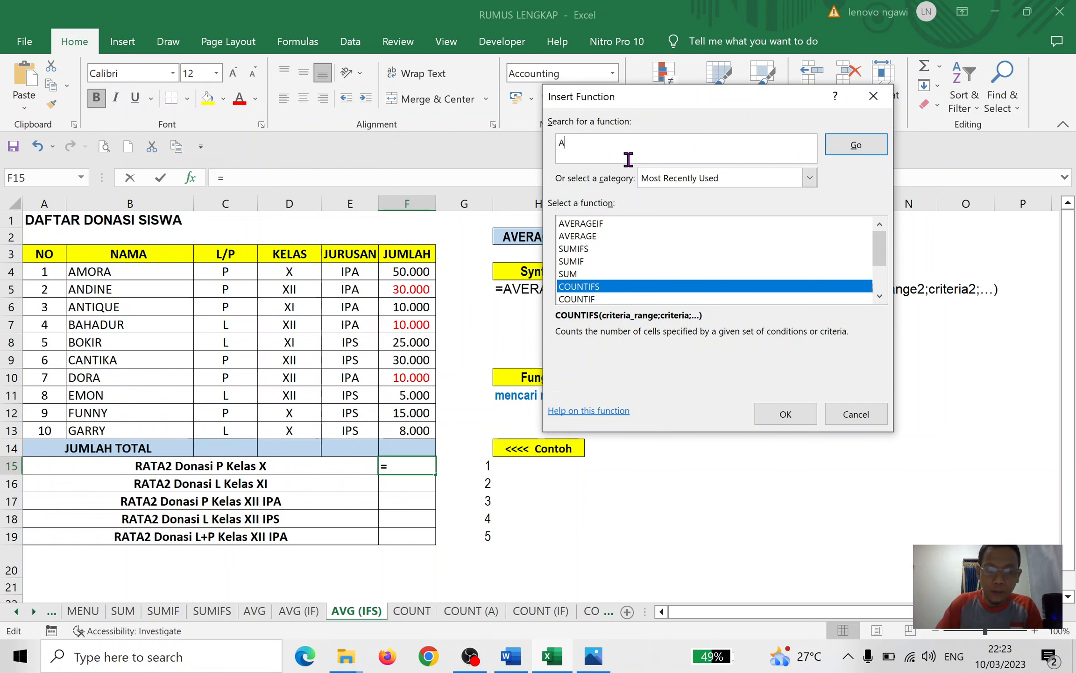
type("VERAGEI")
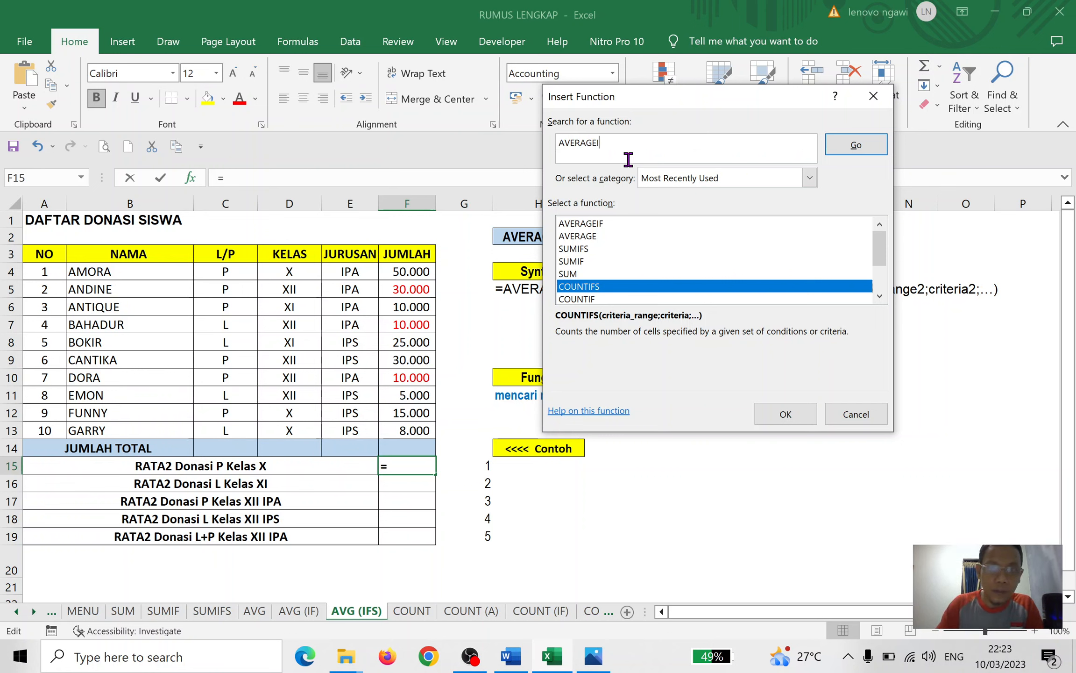
type("FS")
key("Return")
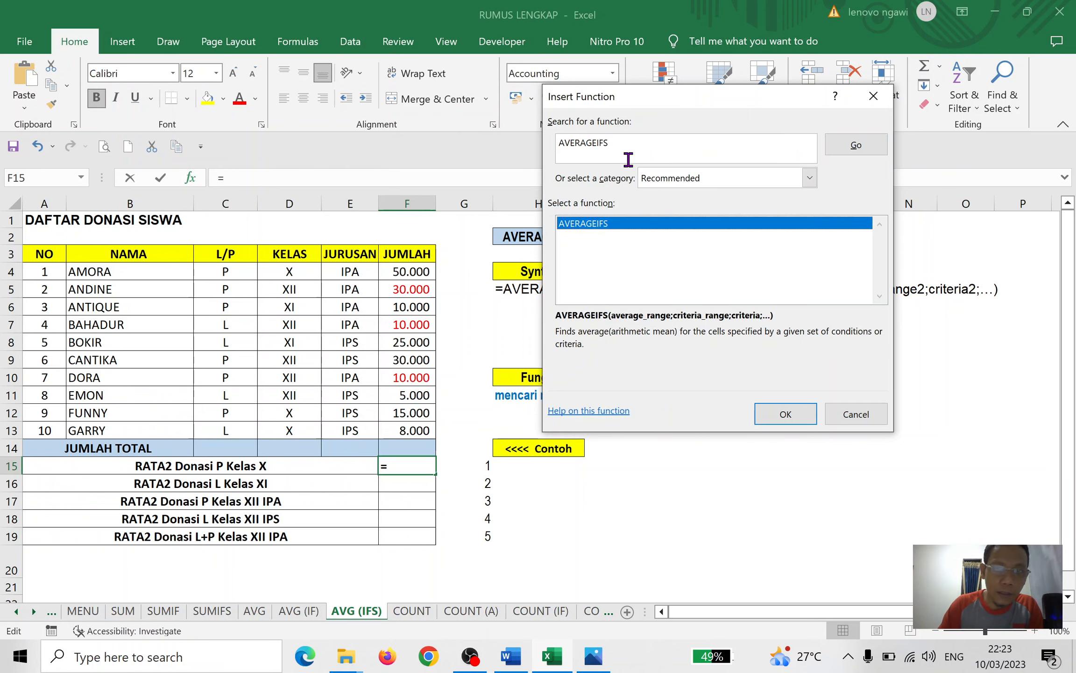
left_click(785, 414)
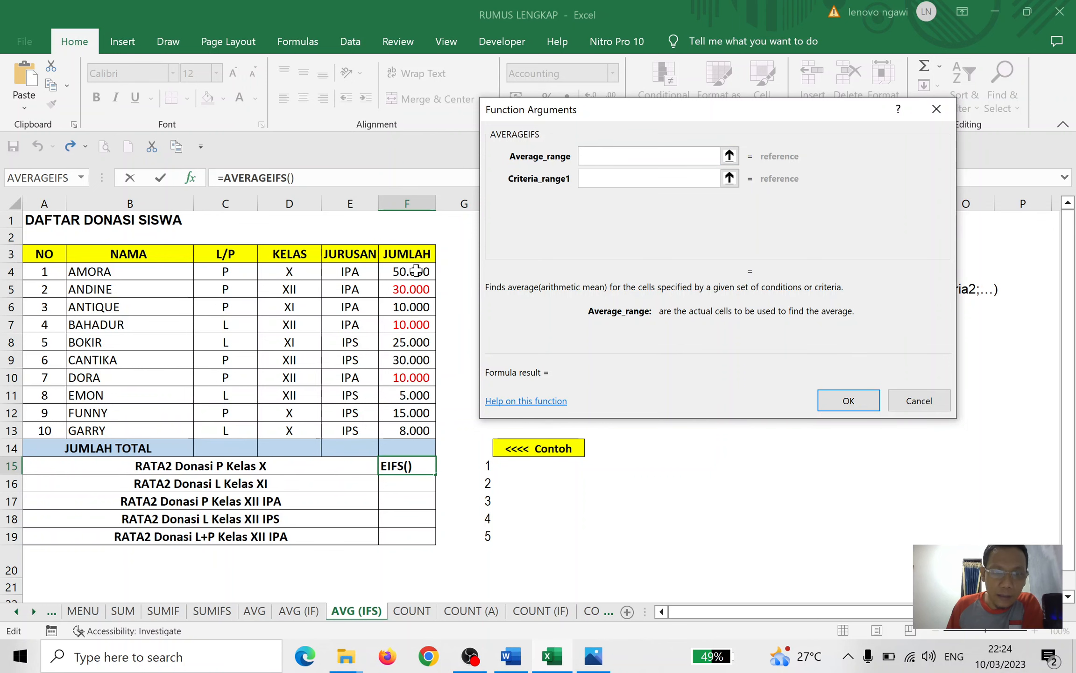
Step: Set the AVERAGEIFS average range to F4:F13 and the first criteria pair to C4:C13 with P
left_click_drag(413, 270, 411, 430)
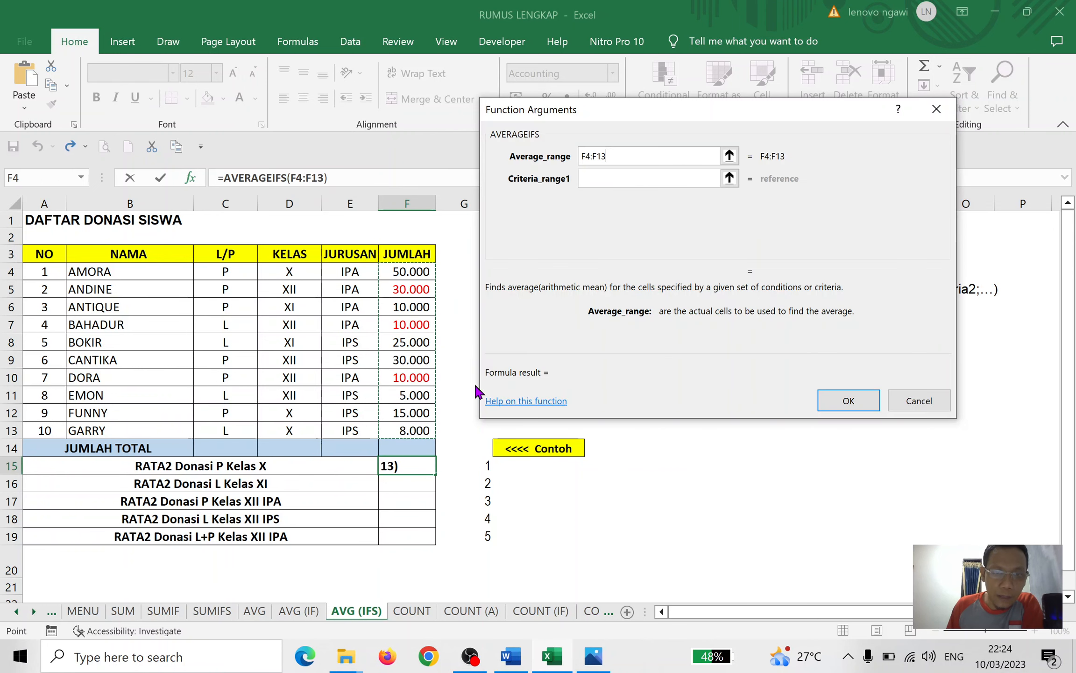
left_click(607, 179)
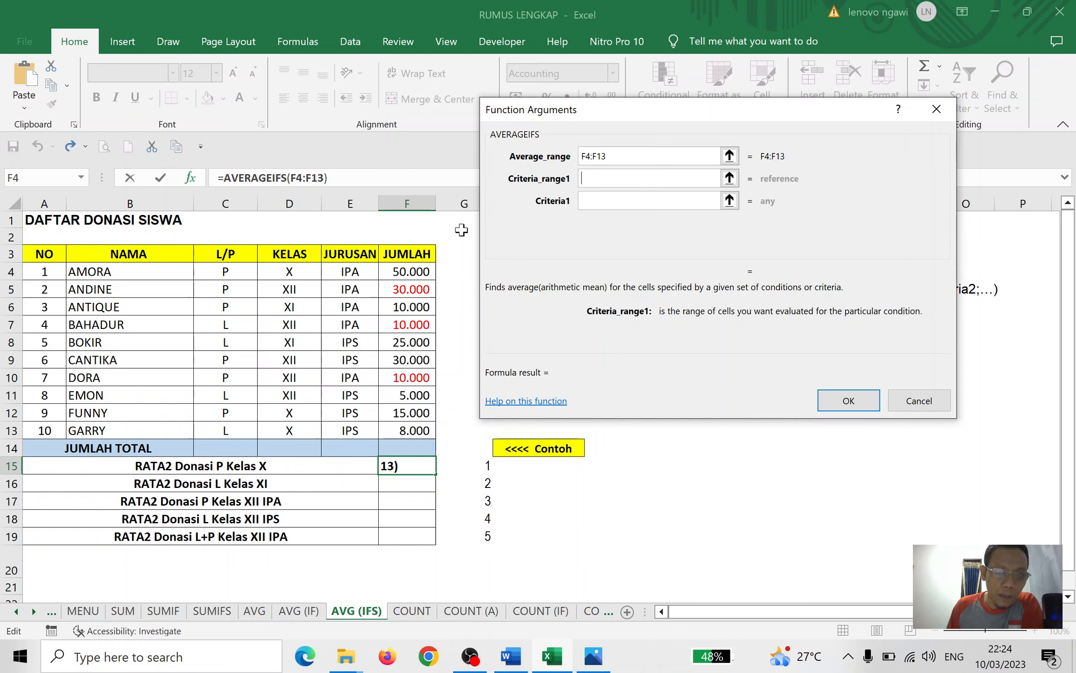
left_click_drag(229, 274, 225, 426)
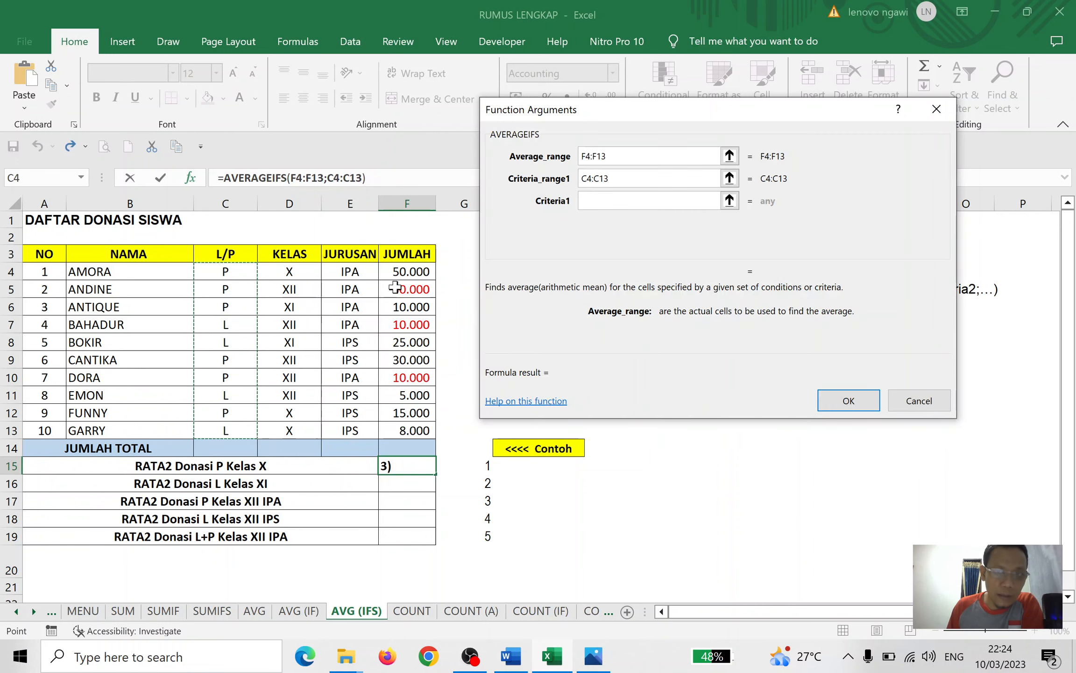
left_click(618, 200)
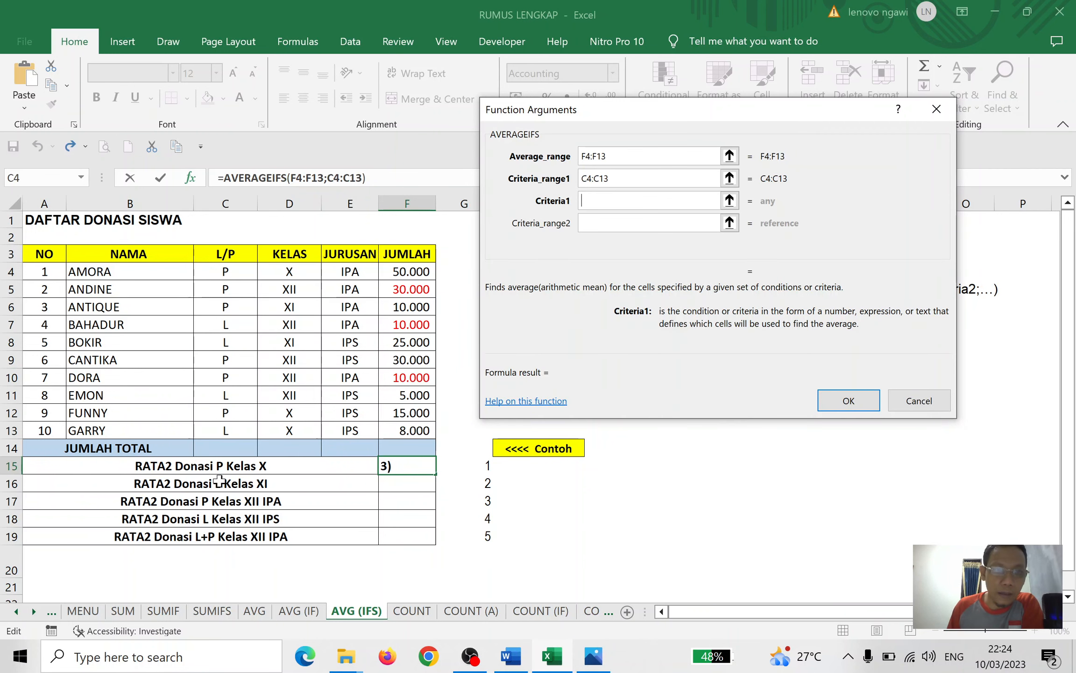
type("P")
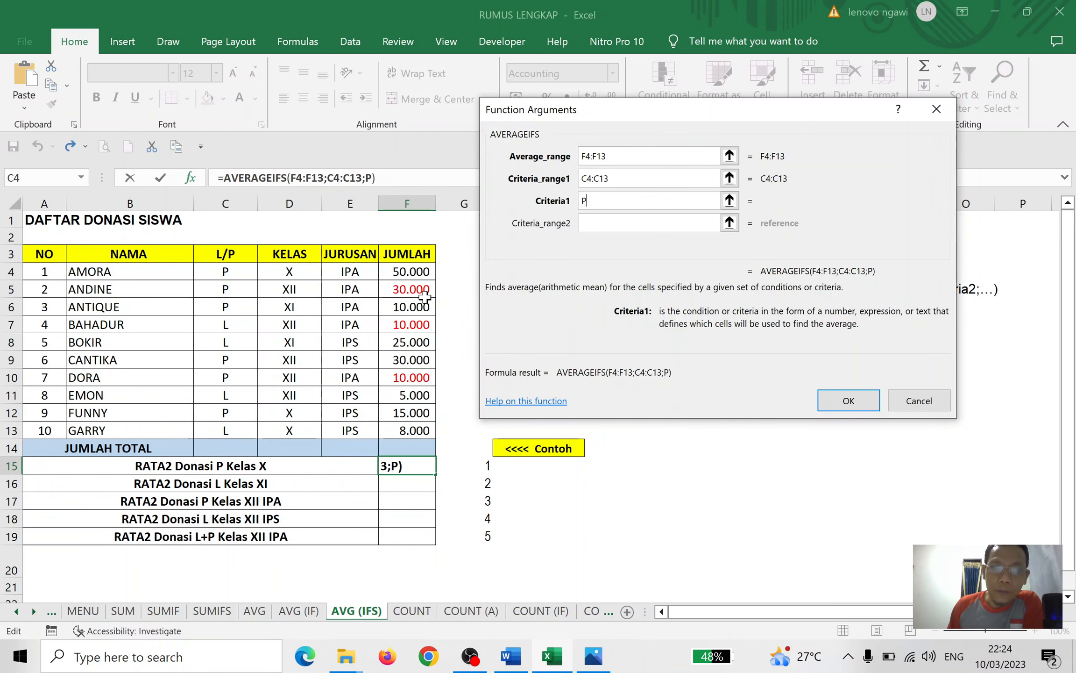
Step: Add D4:D13 with X as the second criteria pair and enter the AVERAGEIFS formula in F15
left_click(676, 221)
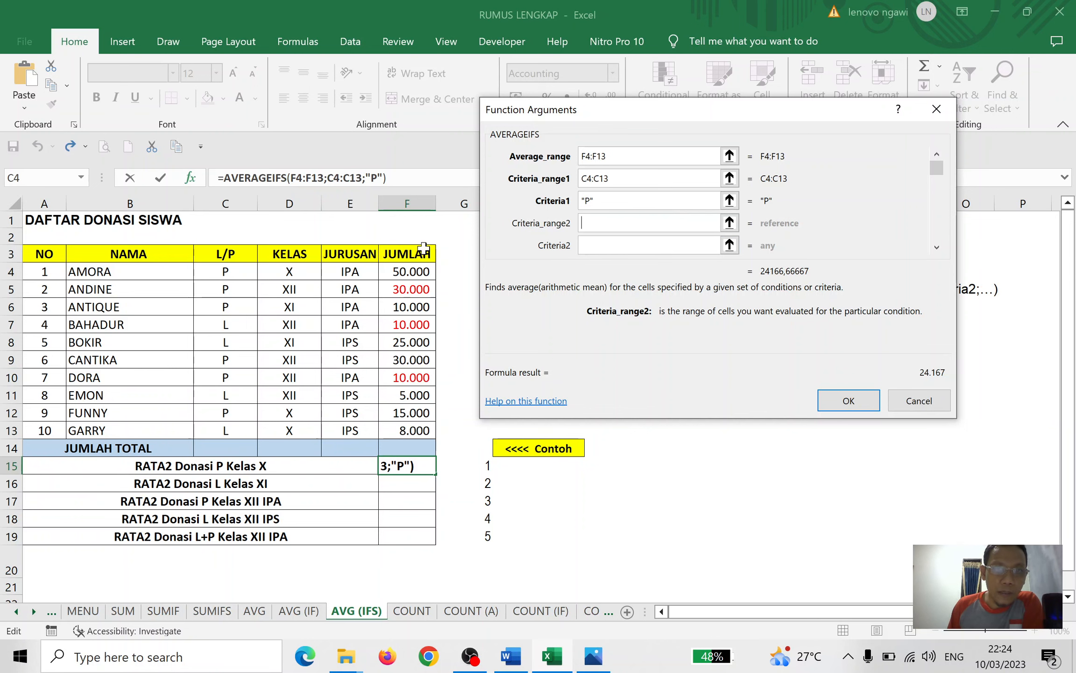
left_click_drag(302, 270, 291, 429)
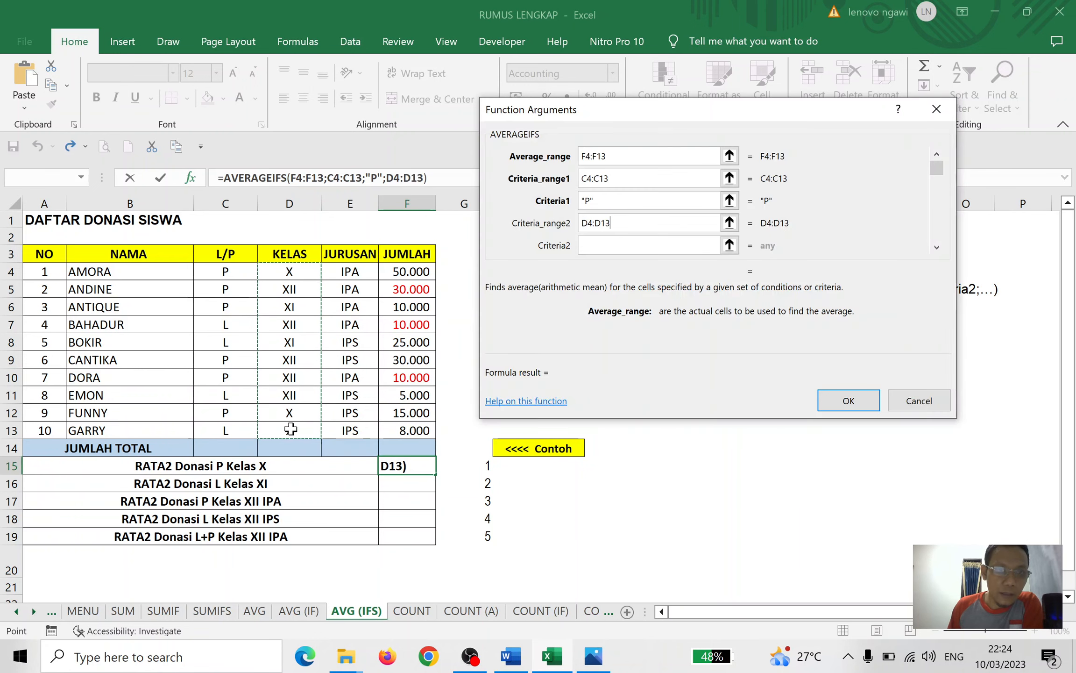
left_click(589, 244)
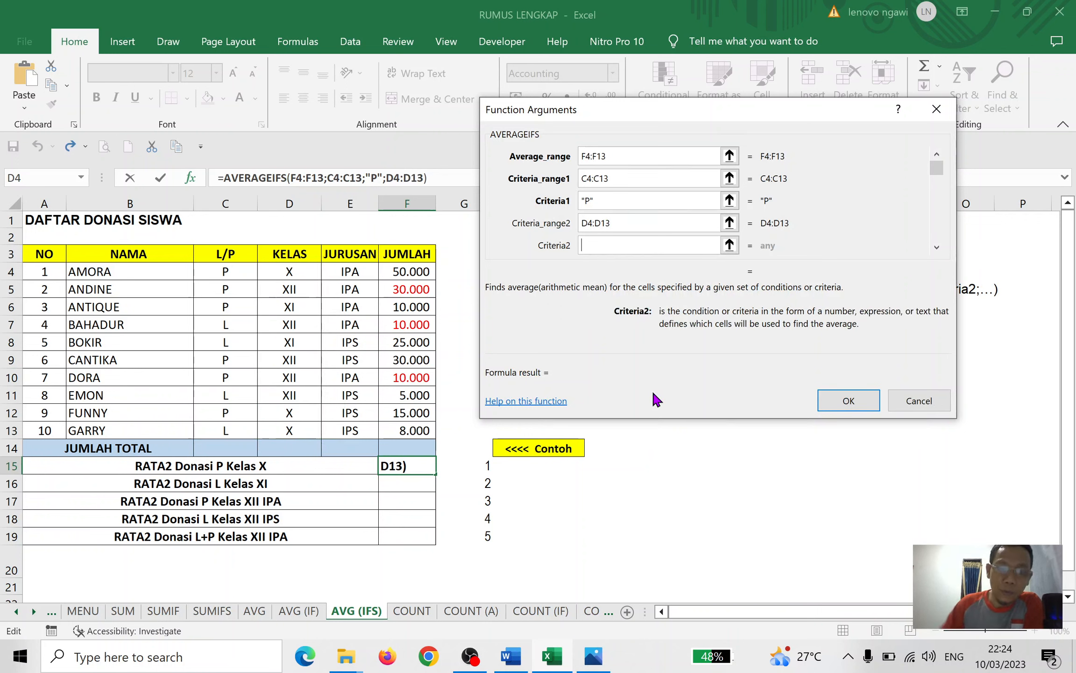
type("X")
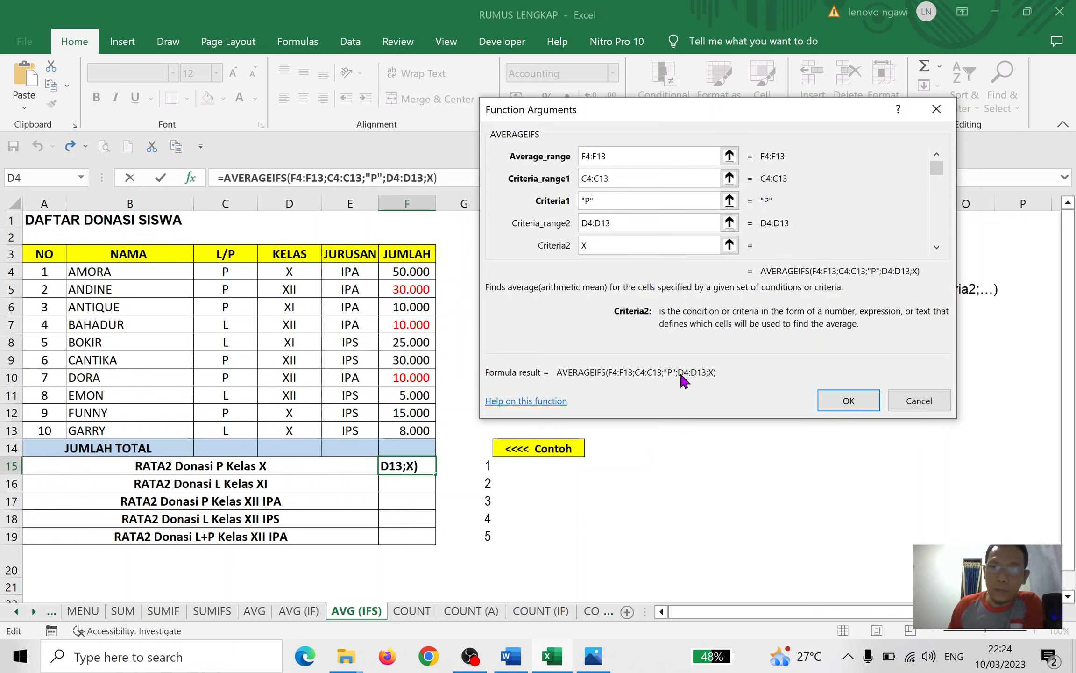
left_click(656, 216)
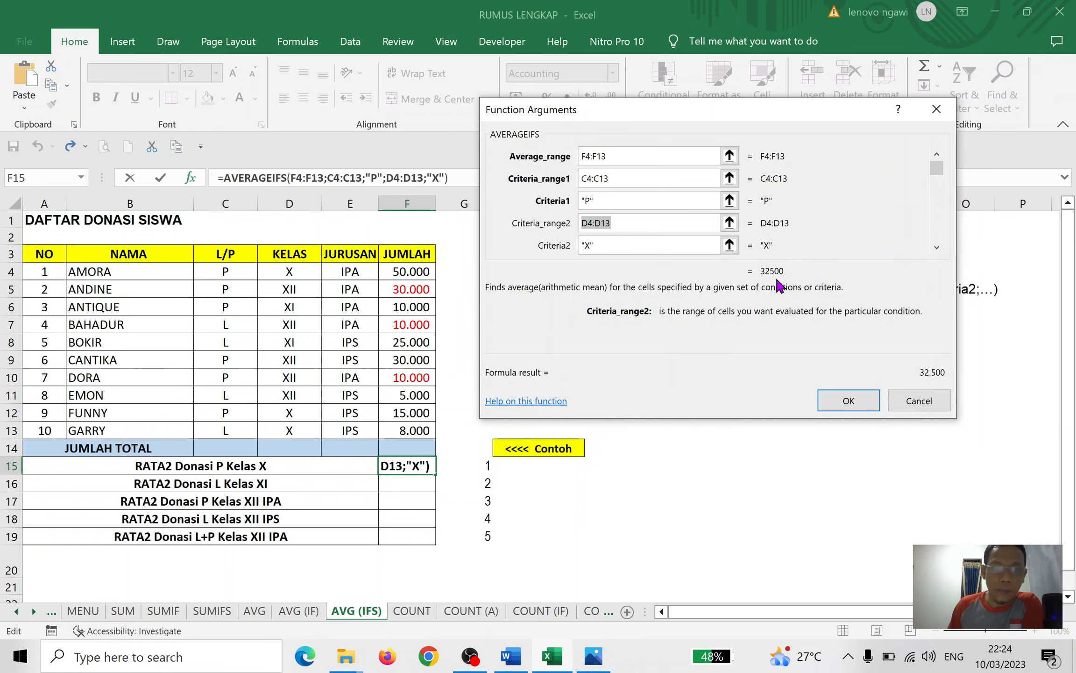
left_click(852, 400)
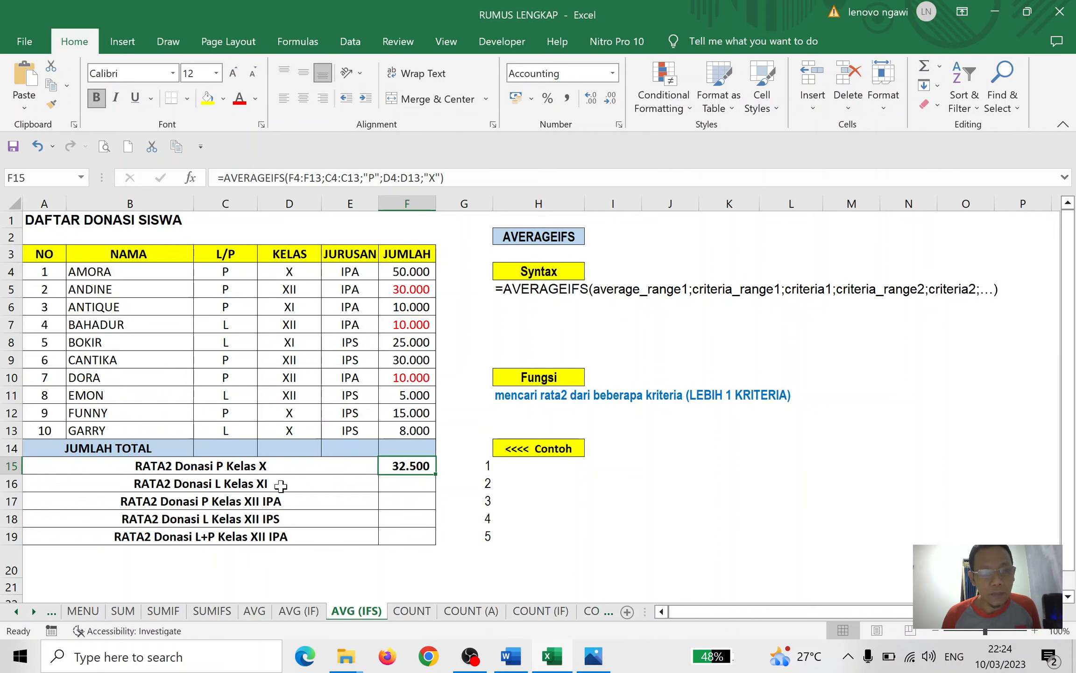
Step: Insert AVERAGEIFS in F16 with average range F4:F13 and the first criteria pair C4:C13 with L
left_click(419, 488)
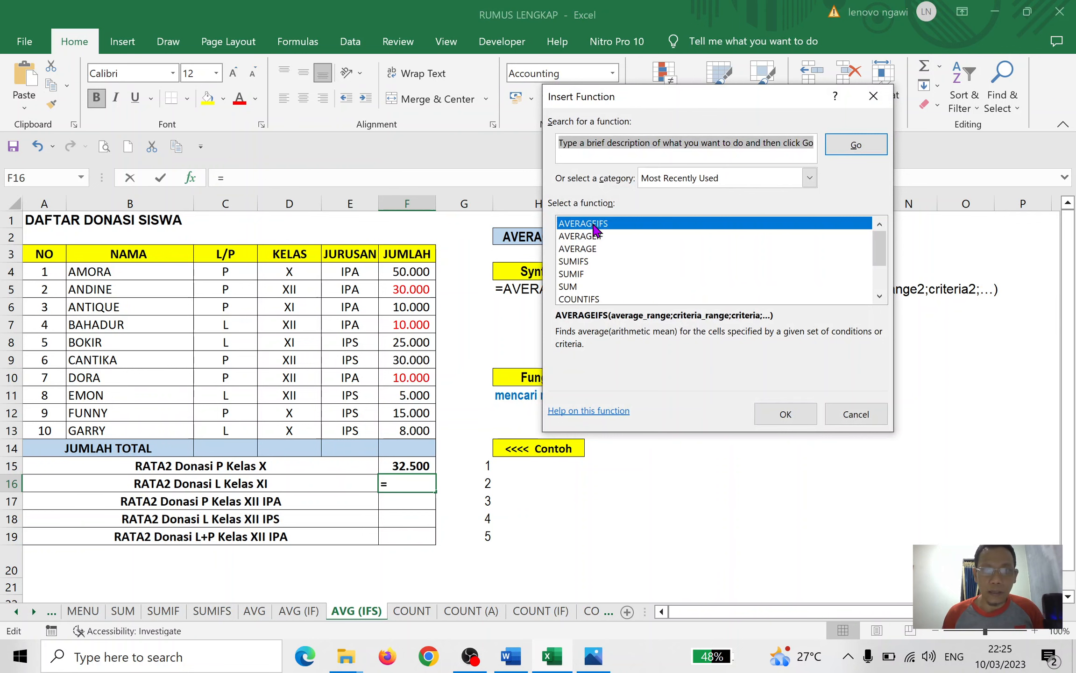
left_click(789, 414)
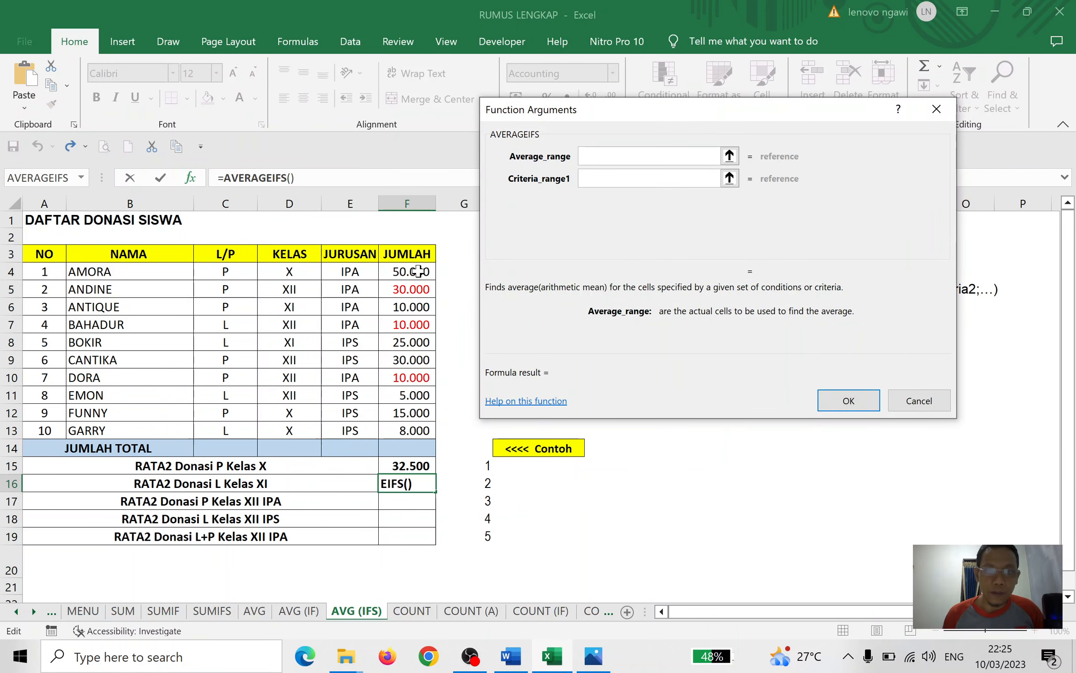
left_click_drag(413, 275, 406, 424)
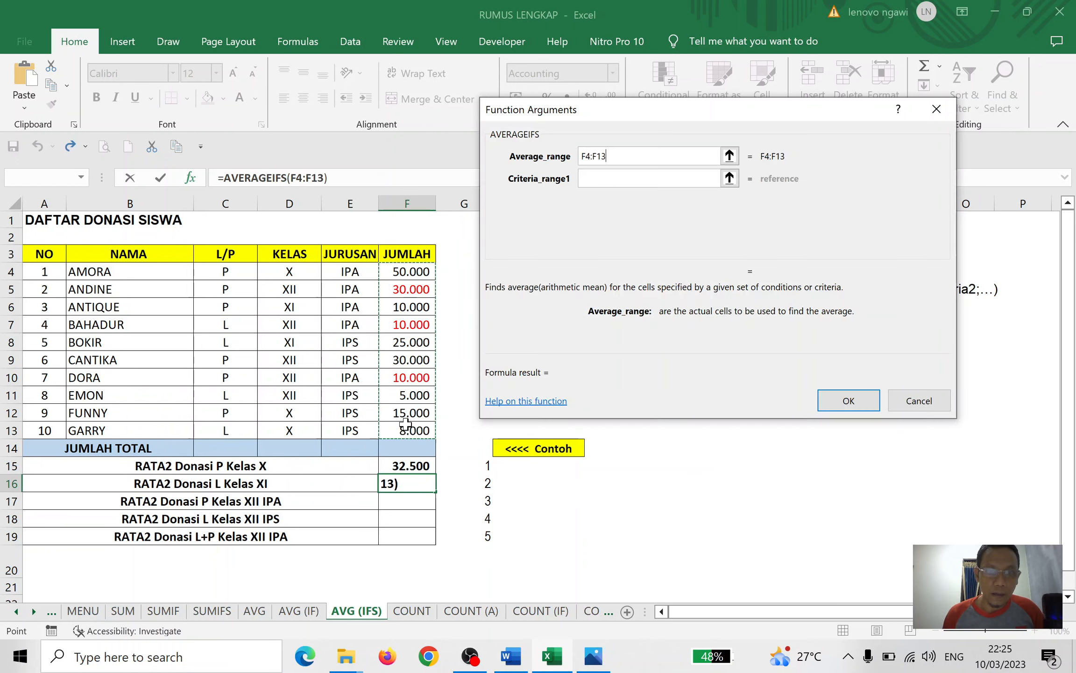
left_click(582, 176)
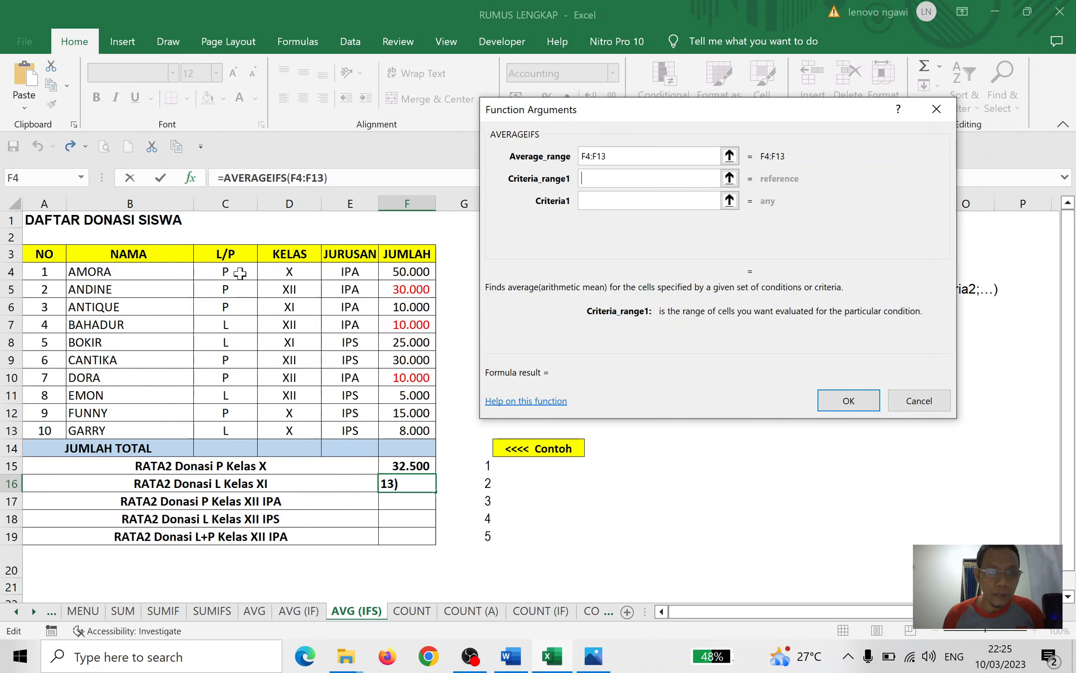
left_click_drag(248, 271, 233, 432)
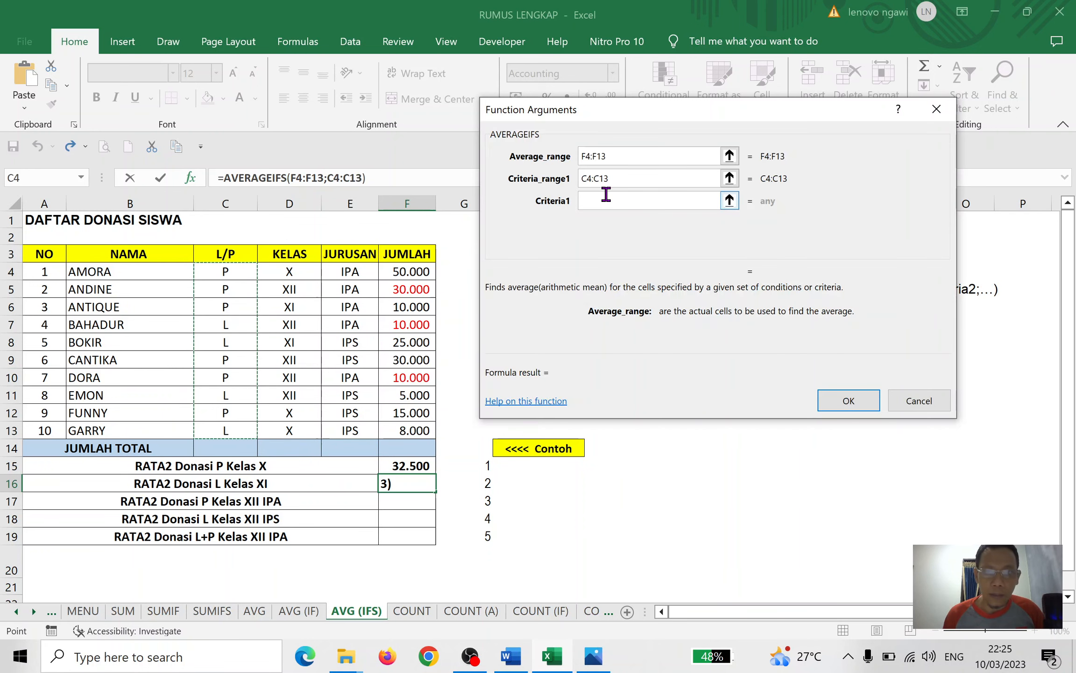
left_click(672, 197)
type("L")
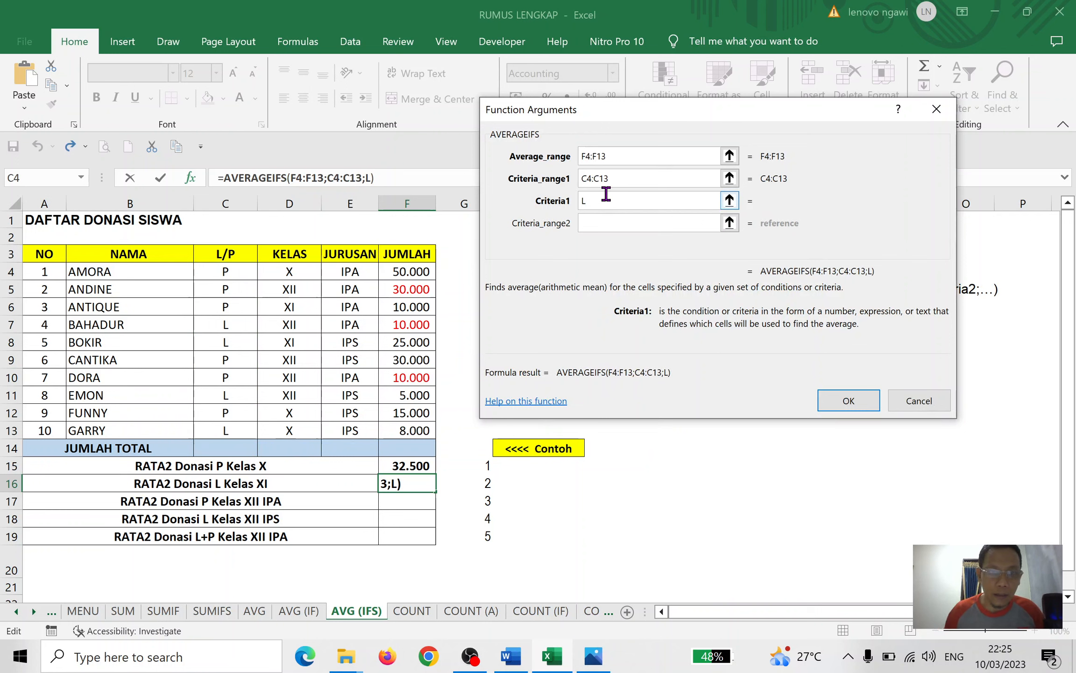
Step: Add D4:D13 with XI as the second criteria pair and enter the AVERAGEIFS formula in F16
left_click(605, 223)
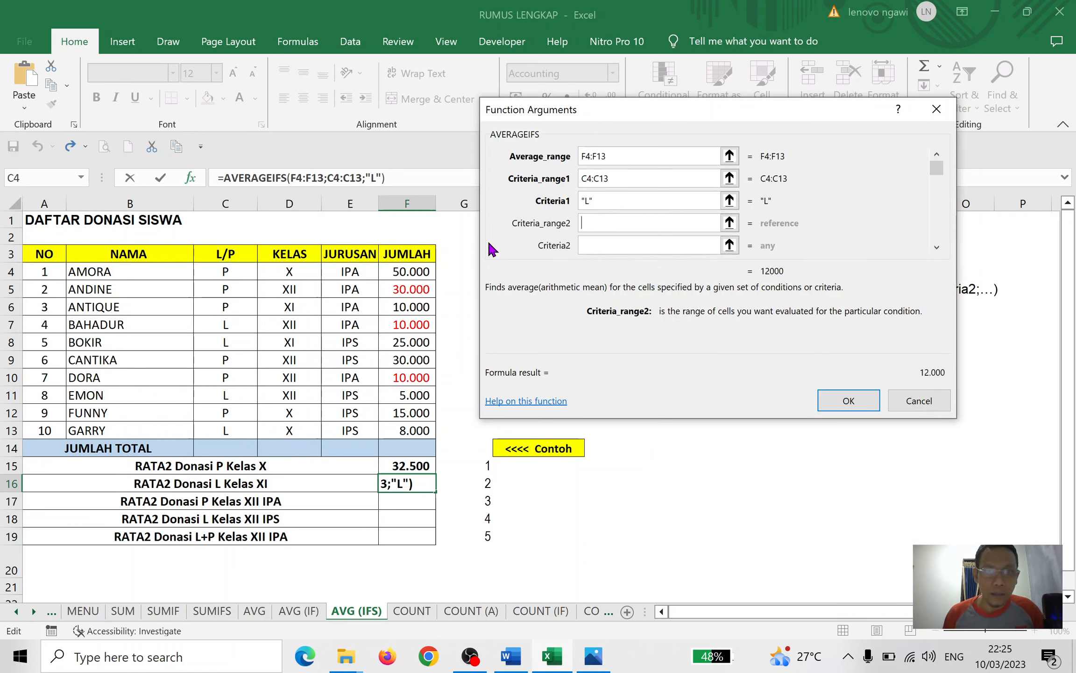
left_click_drag(296, 275, 292, 431)
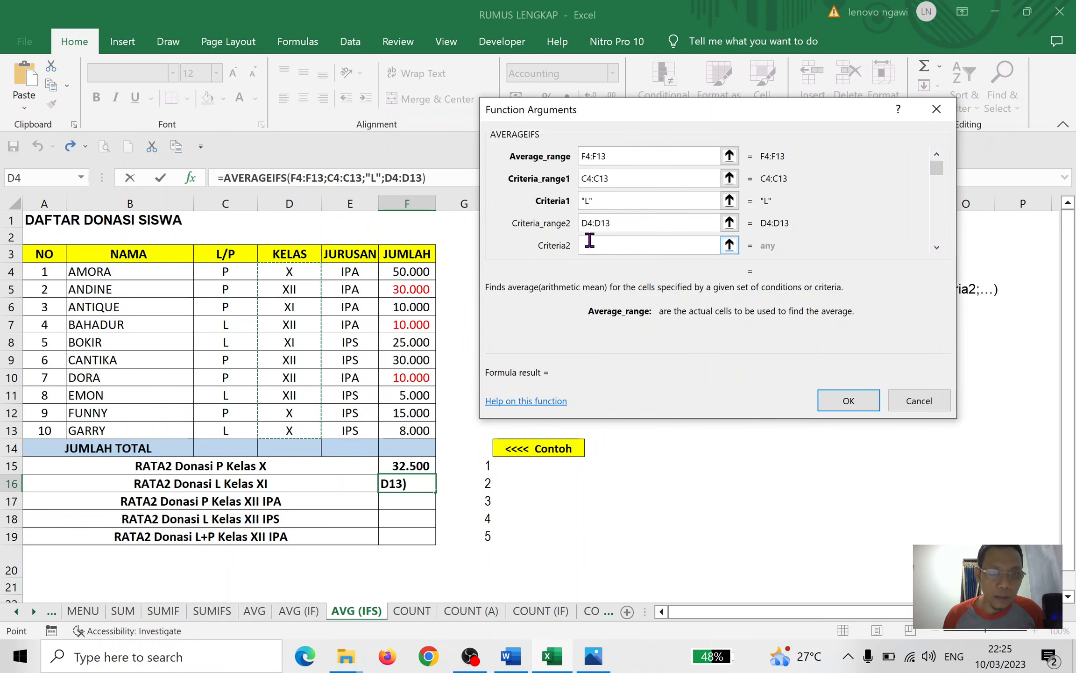
left_click(592, 242)
type("XI")
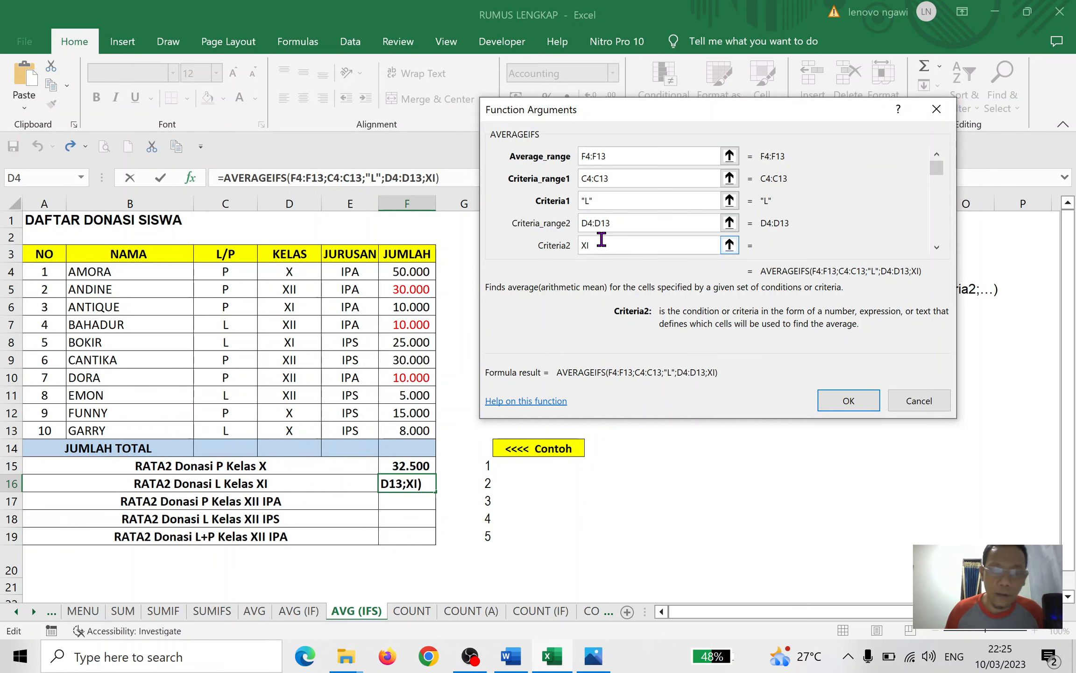
left_click(651, 219)
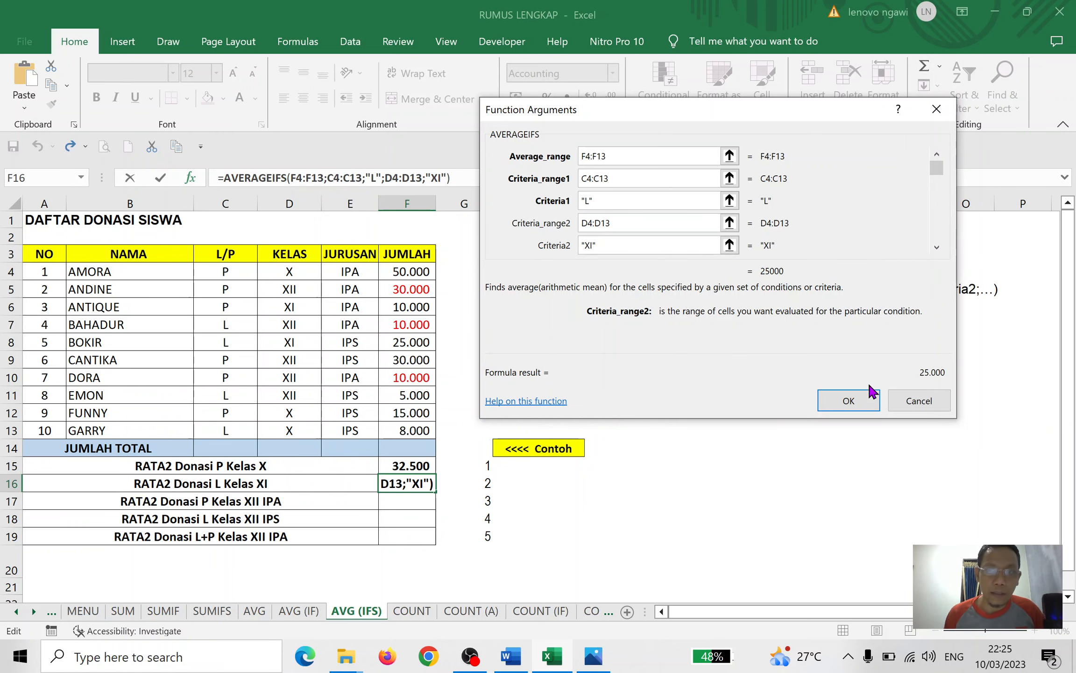
left_click(851, 401)
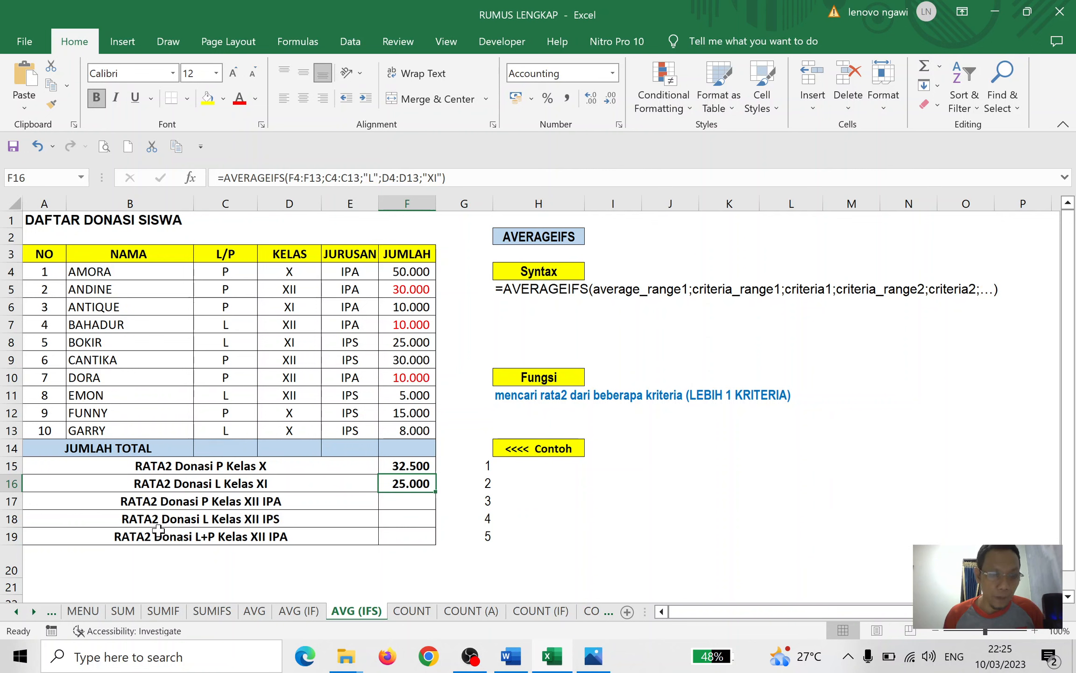
Step: Compare the criteria in the labels of rows 17 and 18 and select result cell F17
left_click(222, 499)
left_click(260, 520)
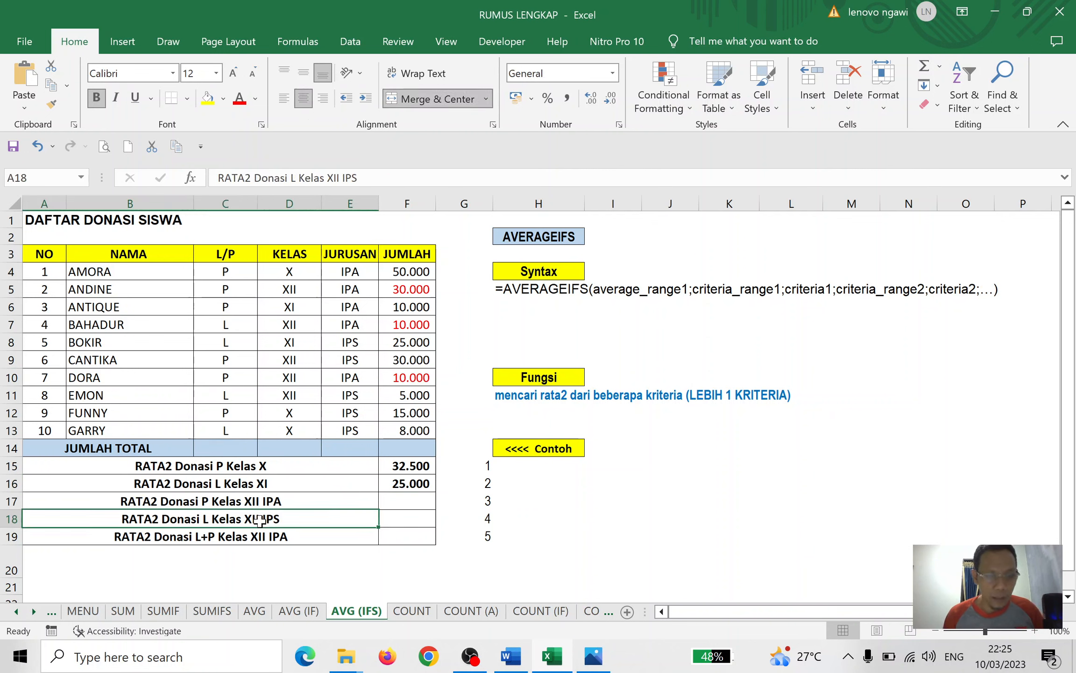
left_click(275, 502)
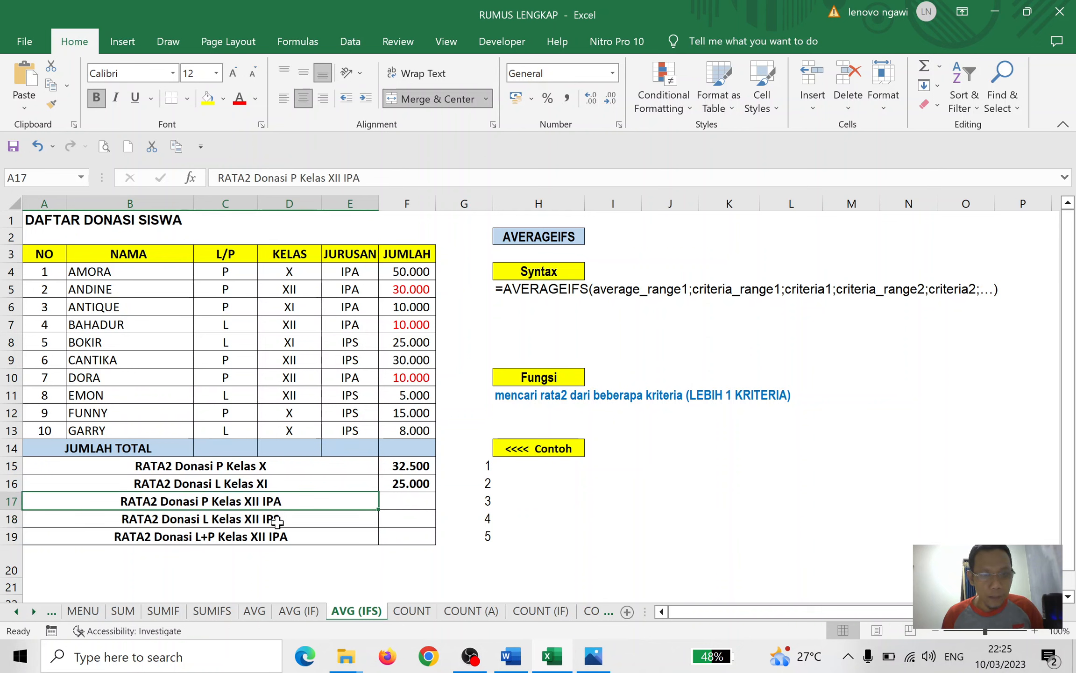
left_click(278, 521)
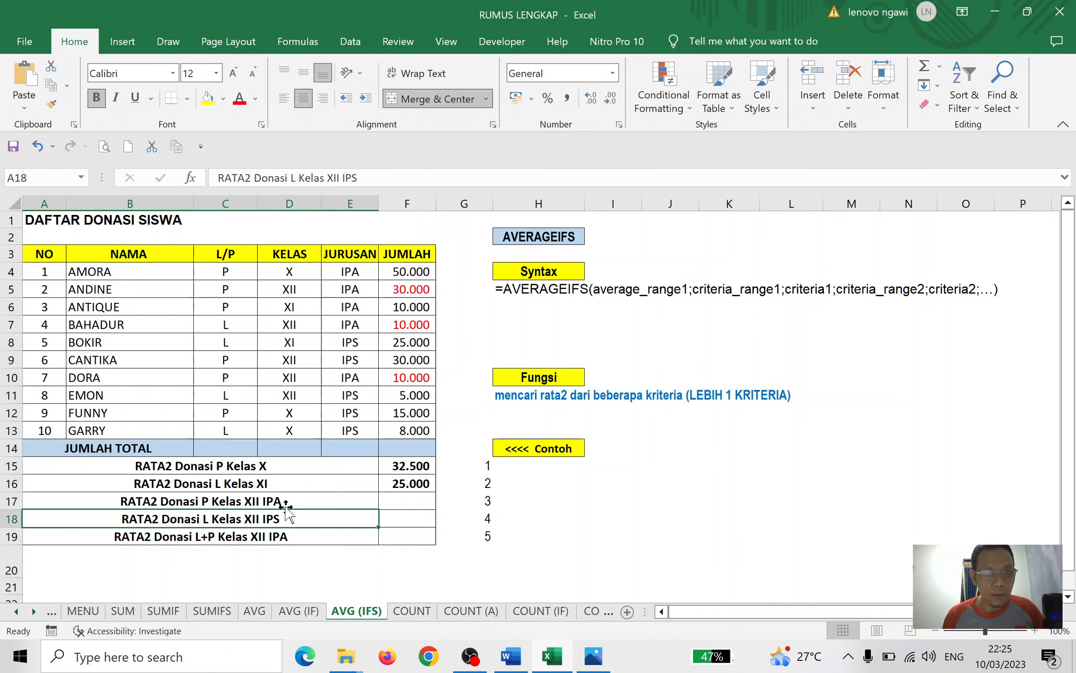
left_click(410, 501)
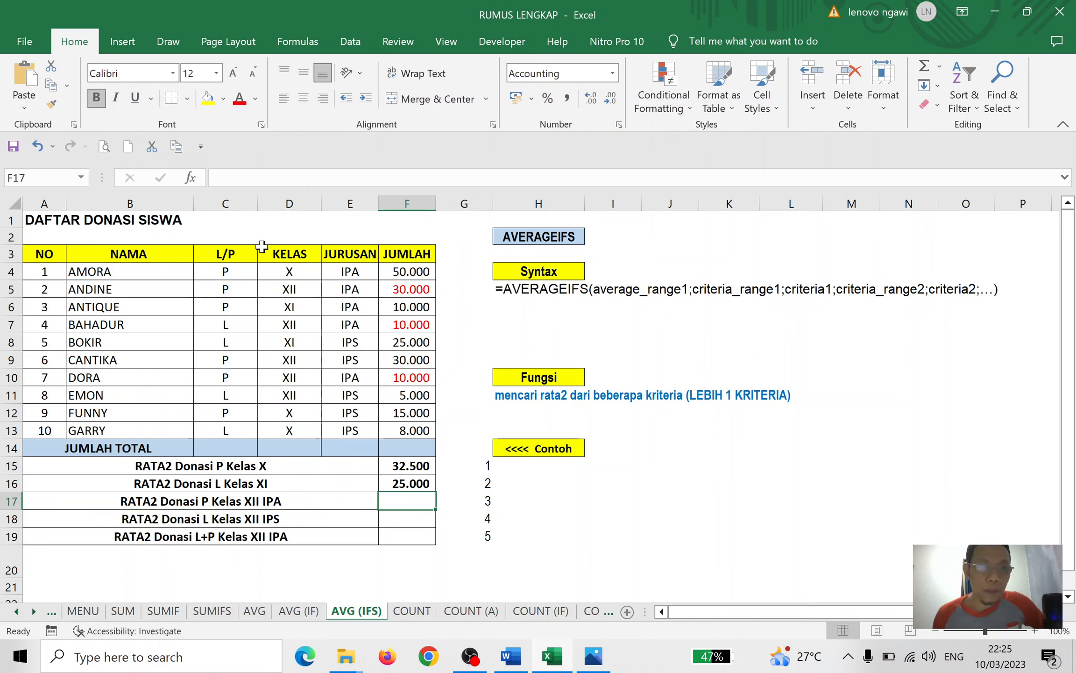
Step: Insert AVERAGEIFS in F17 with average range F4:F13 and the first criteria pair C4:C13 with P
left_click(192, 178)
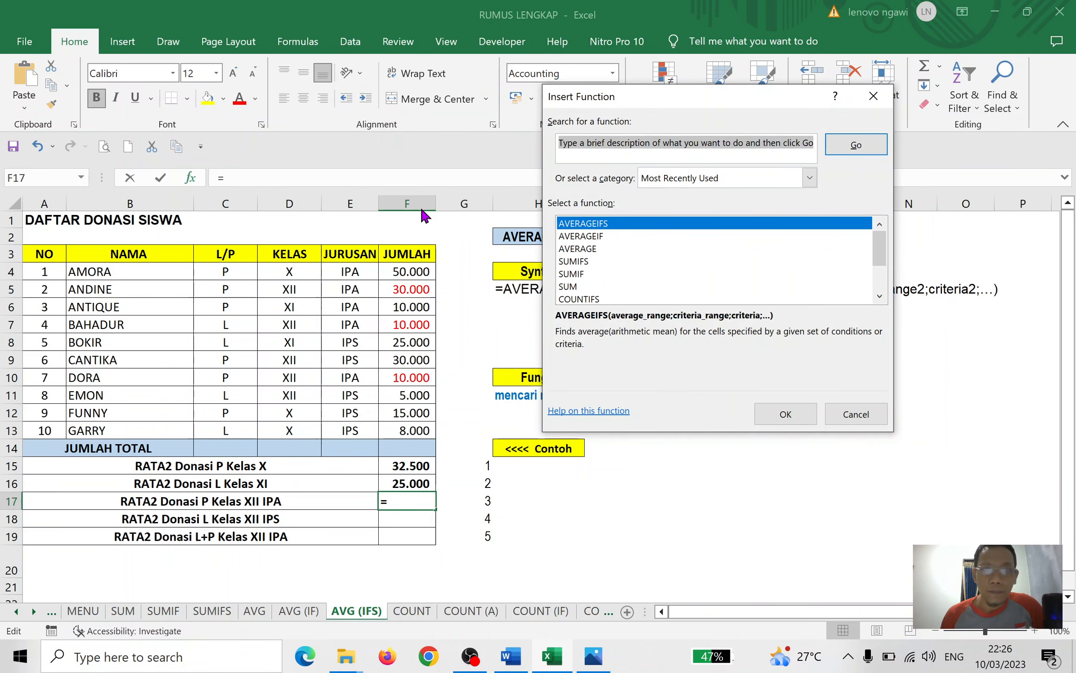
left_click(785, 415)
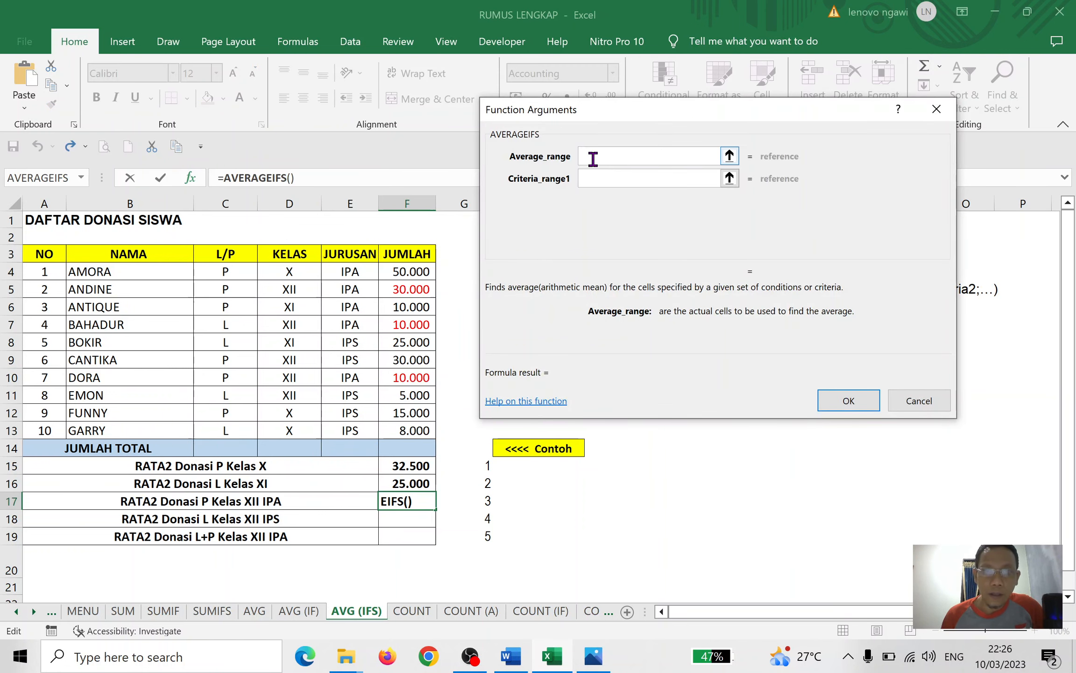
left_click_drag(401, 273, 411, 433)
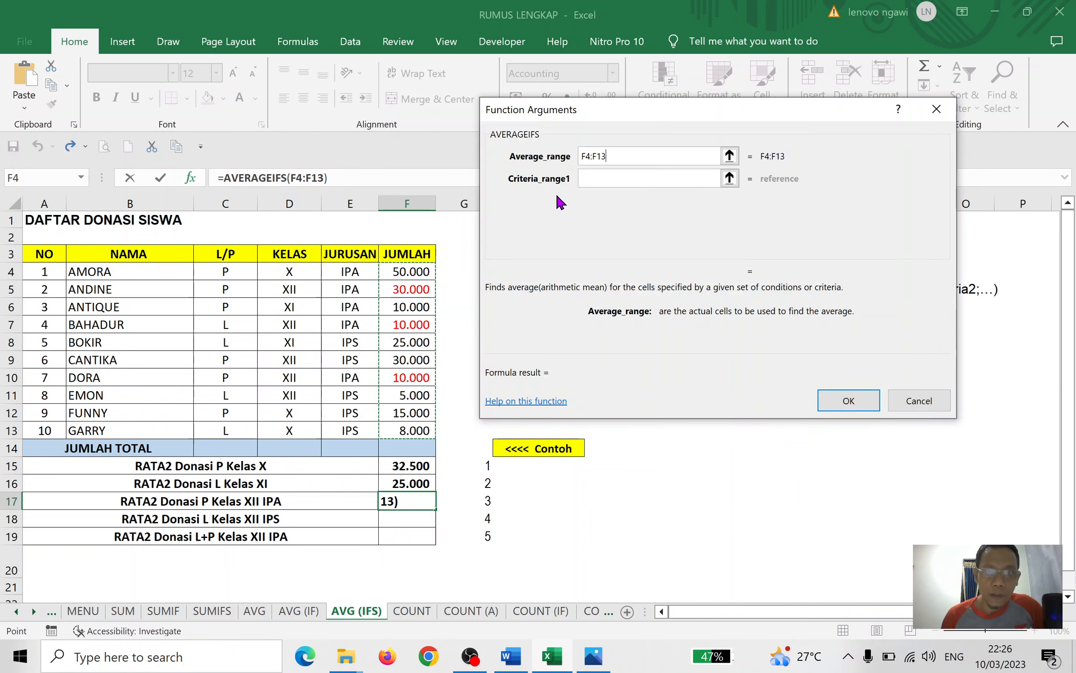
left_click(589, 180)
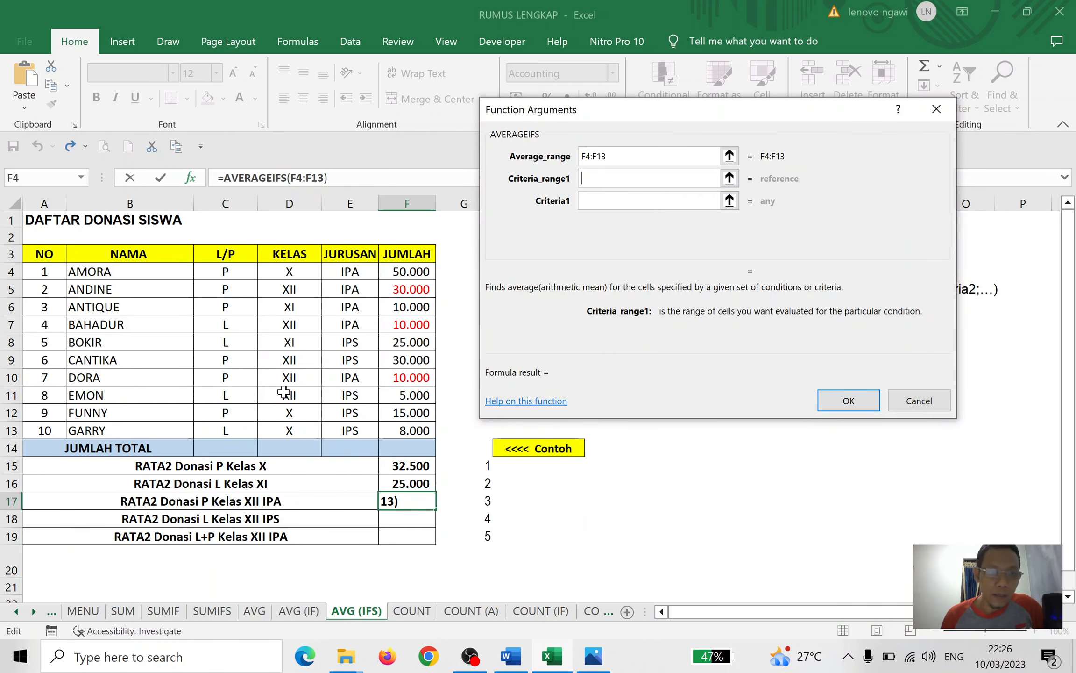
left_click_drag(233, 273, 228, 430)
left_click(592, 198)
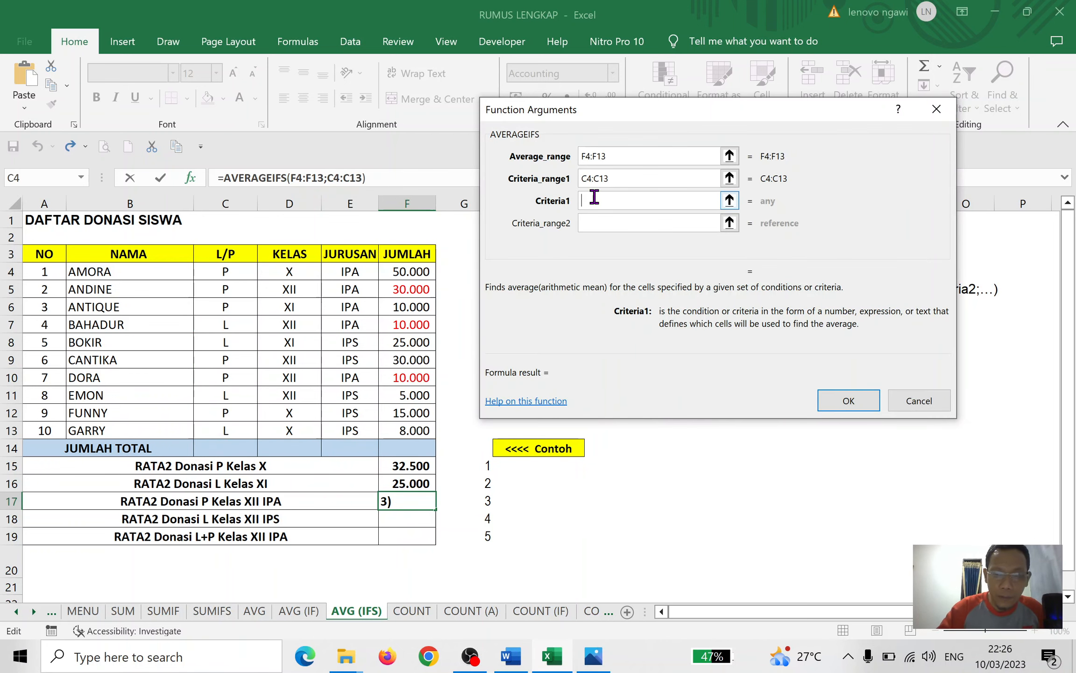
type("P")
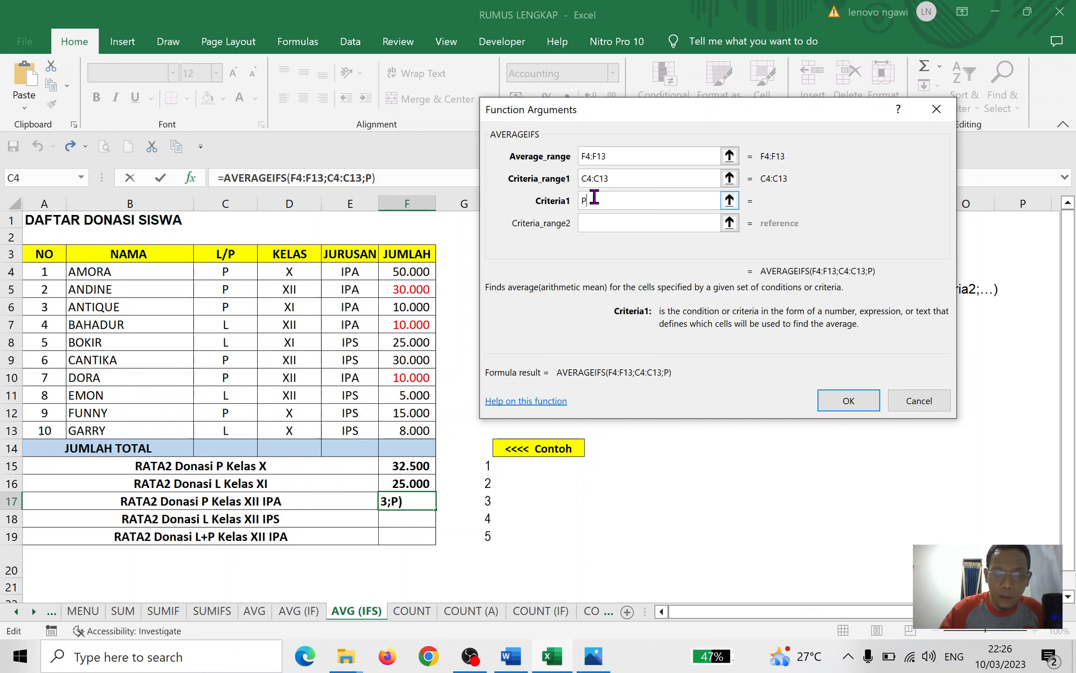
Step: Add D4:D13 with XII as the second criteria pair of the F17 formula
left_click(626, 218)
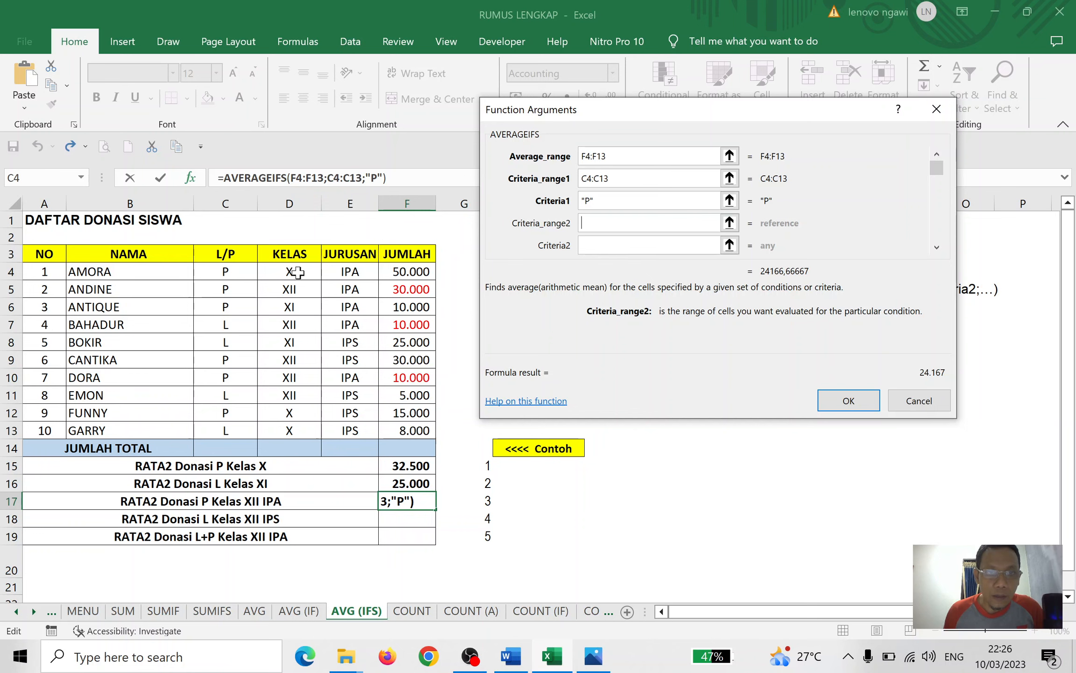
left_click_drag(297, 272, 295, 424)
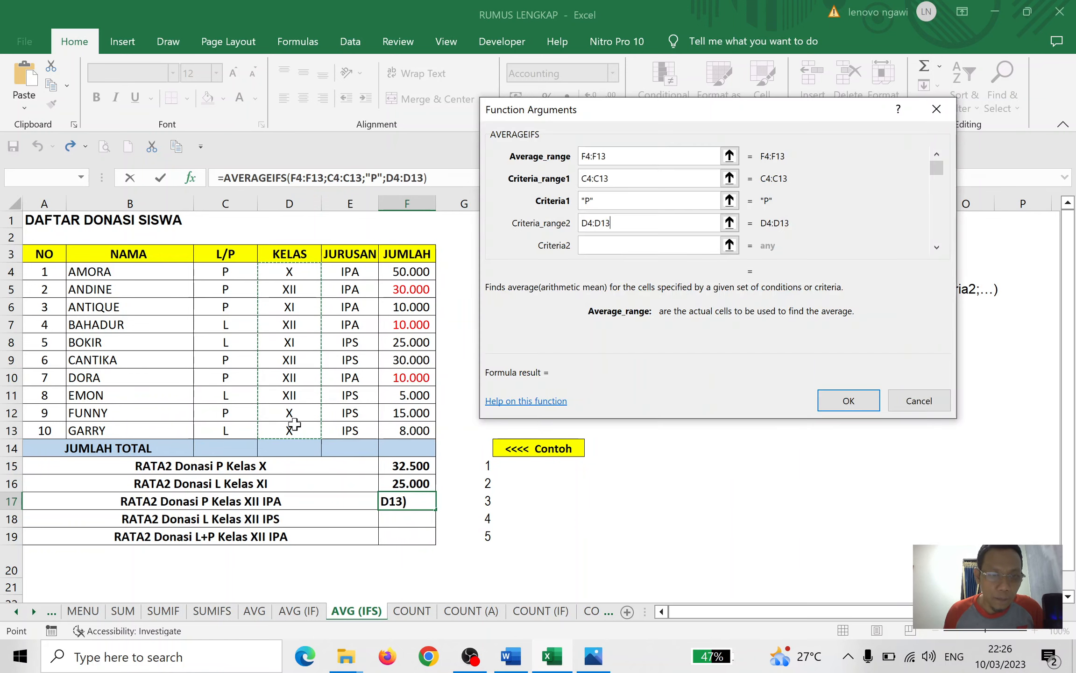
left_click(611, 245)
type("XI")
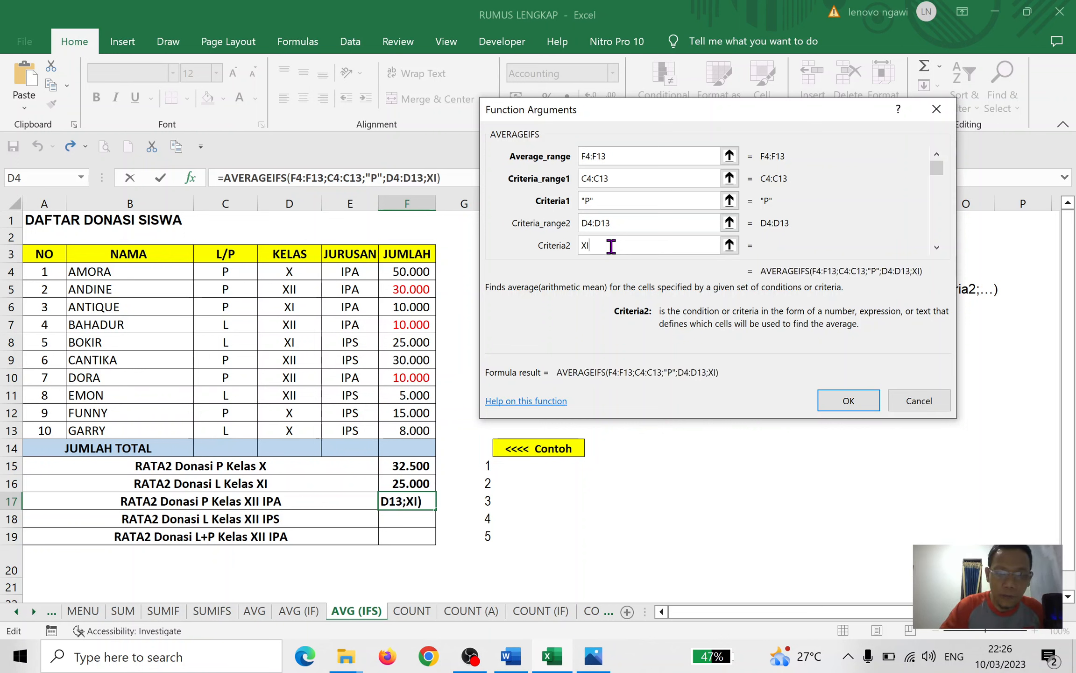
type("I")
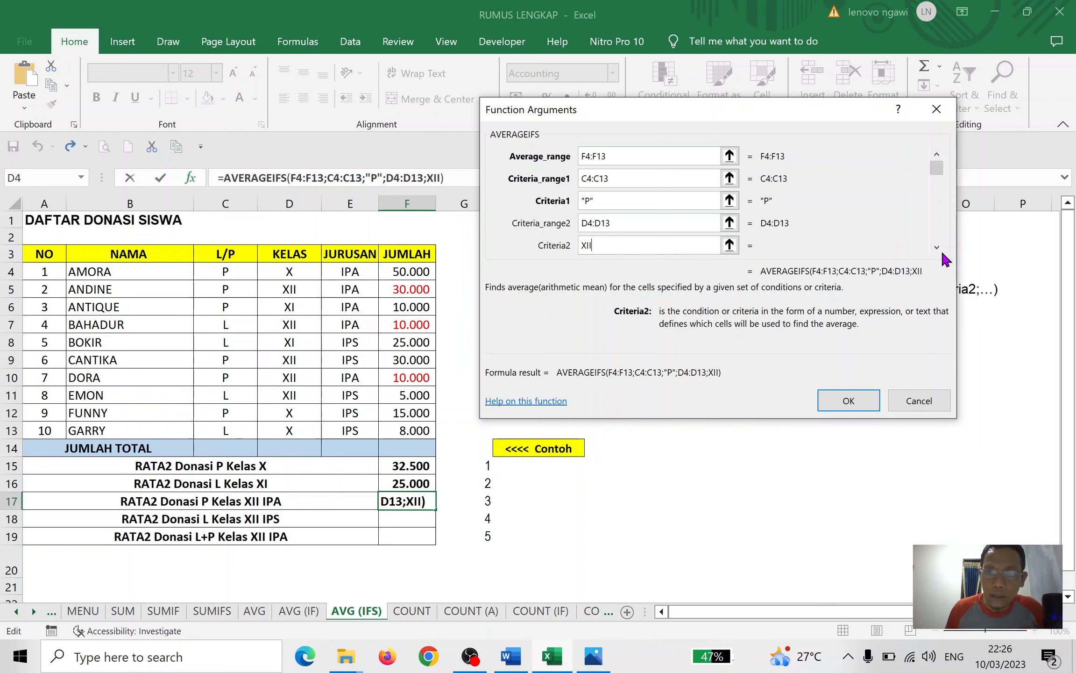
Step: Add E4:E13 with IPA as the third criteria pair and enter the AVERAGEIFS formula in F17
left_click(937, 245)
left_click(937, 245)
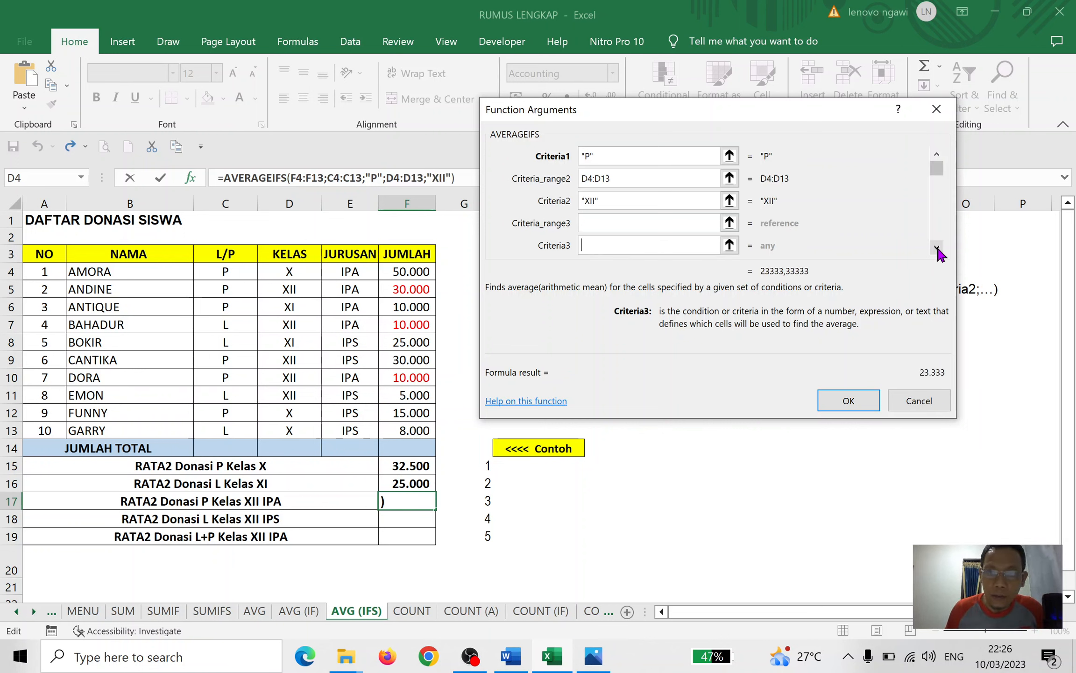
left_click(615, 223)
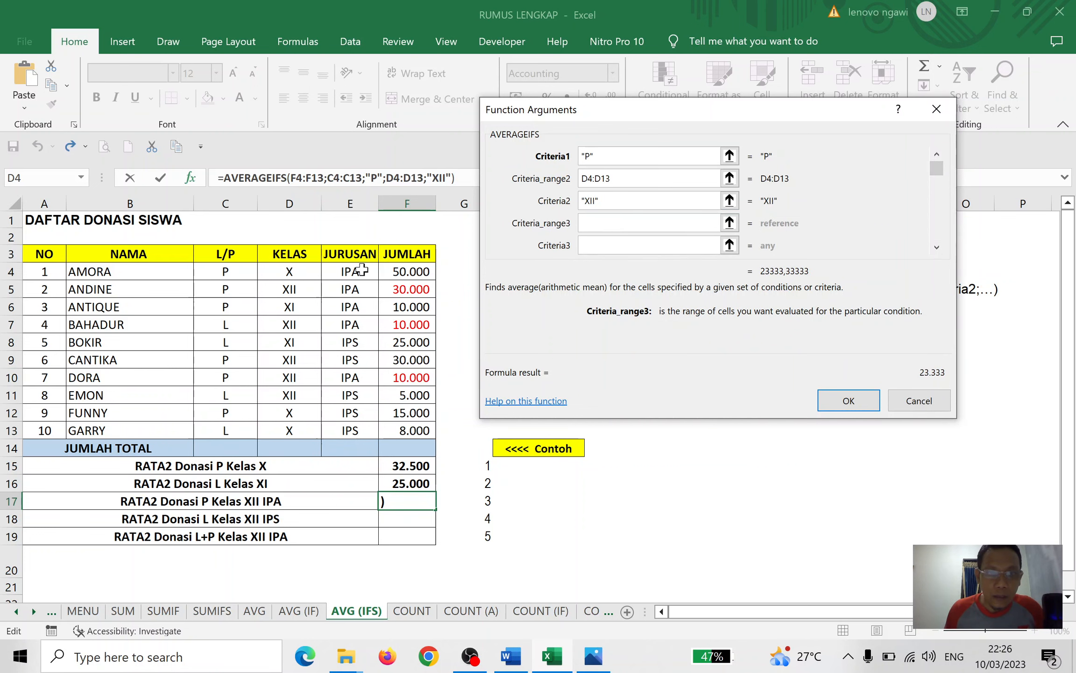
left_click_drag(355, 270, 346, 426)
left_click(347, 425)
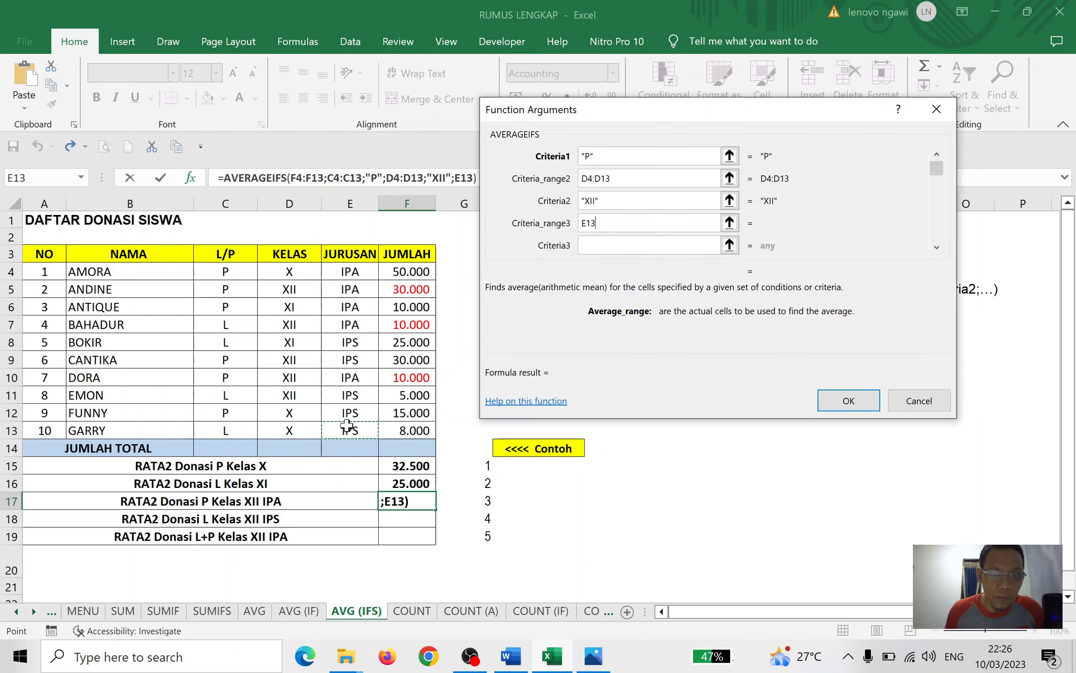
left_click_drag(355, 271, 354, 425)
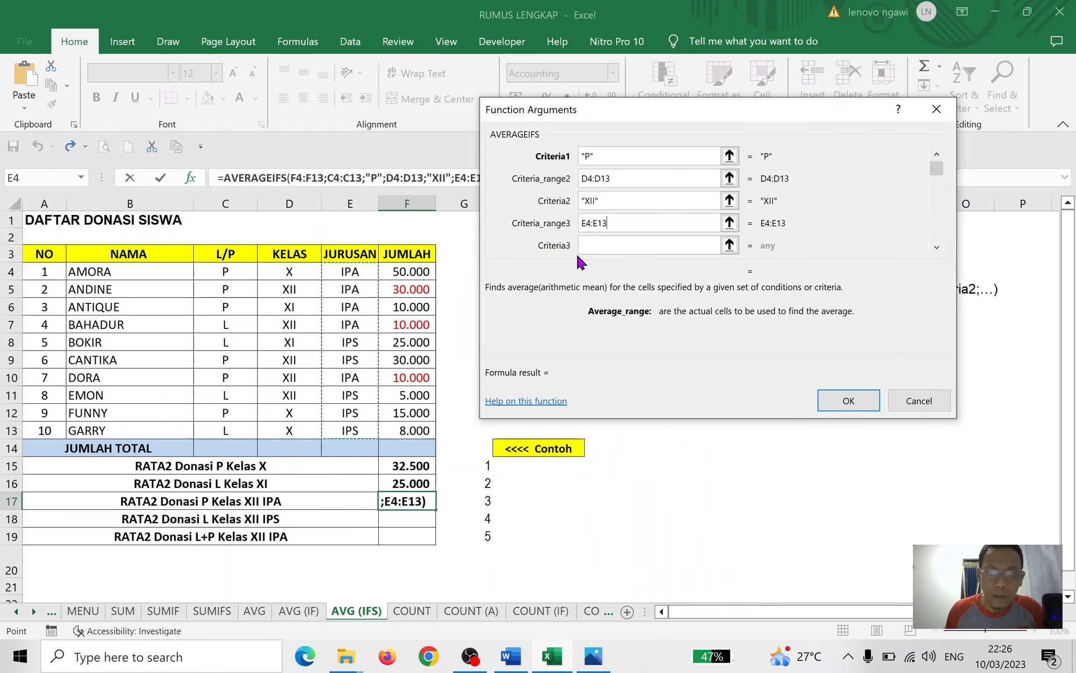
left_click(611, 245)
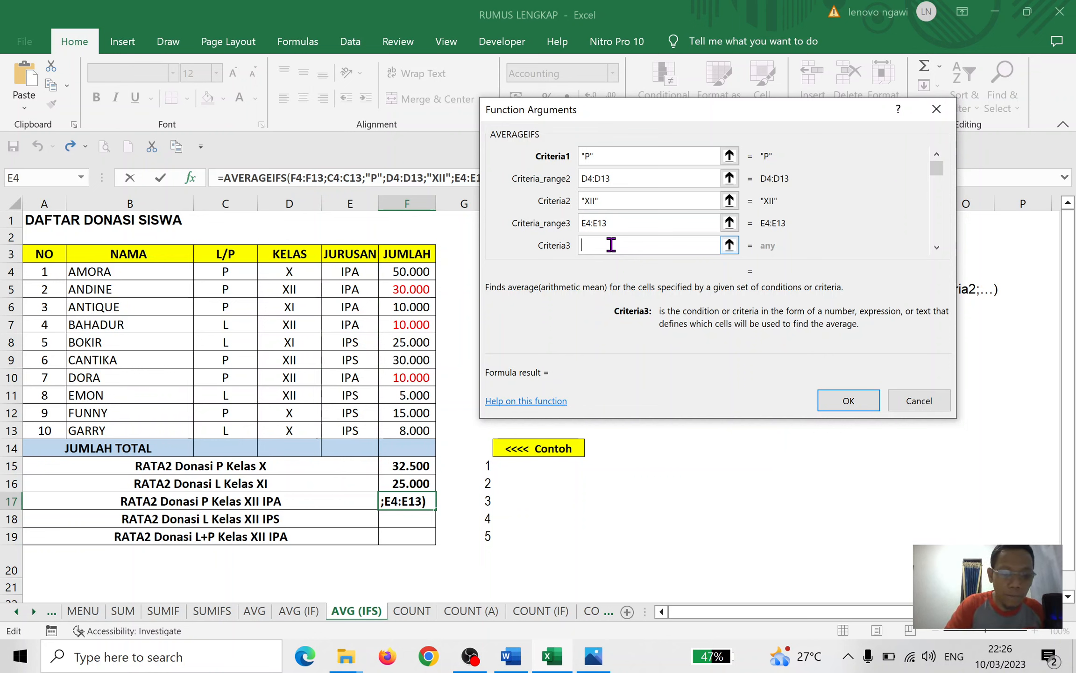
type("IPA")
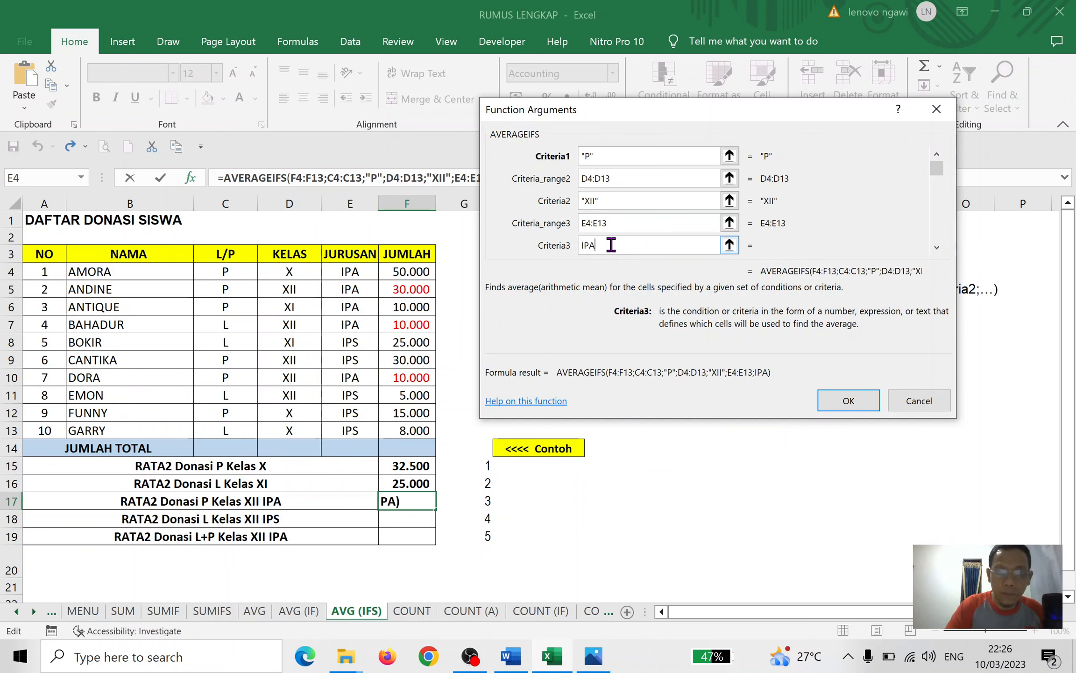
left_click(635, 223)
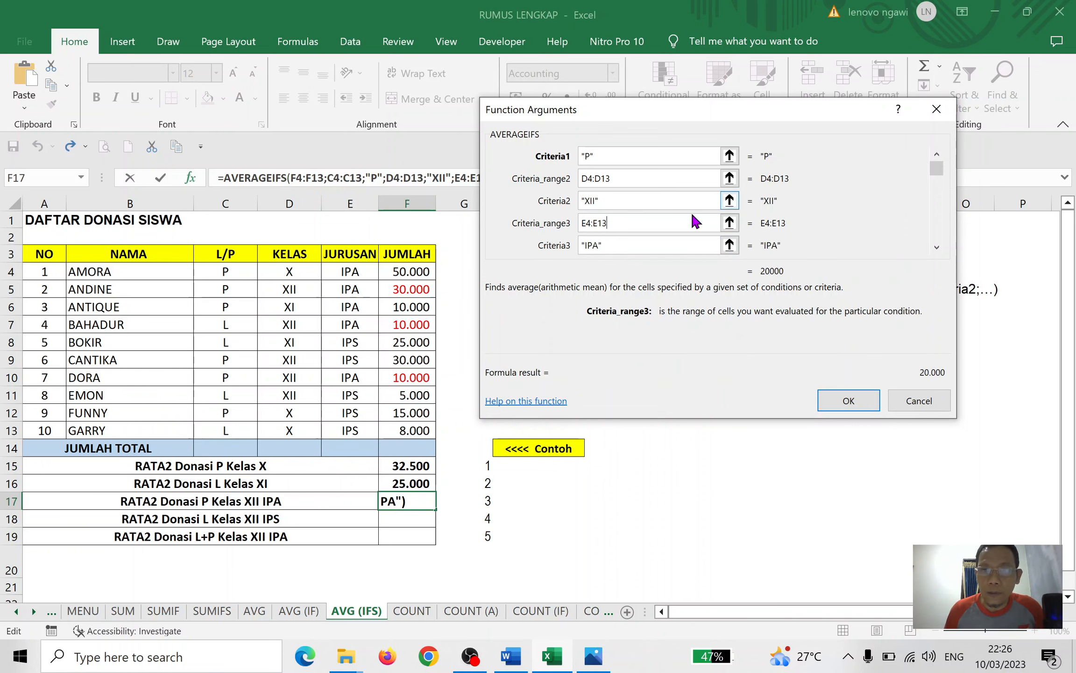
left_click(833, 394)
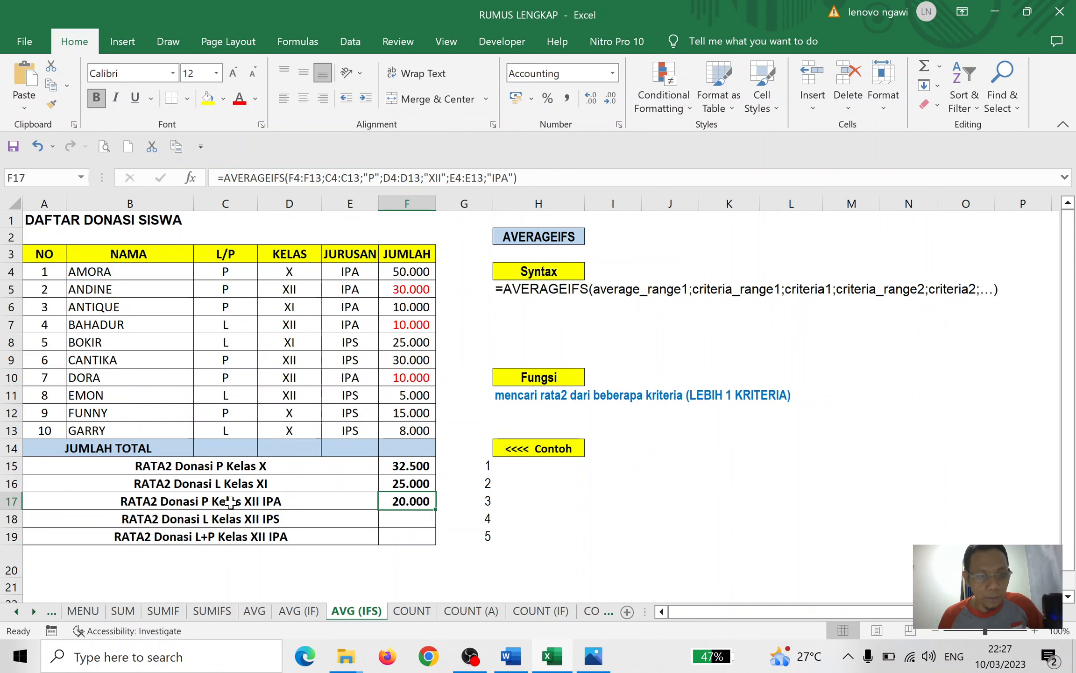
Step: Insert AVERAGEIFS in F18 with average range F4:F13 and the first criteria pair C4:C13 with L
left_click(410, 517)
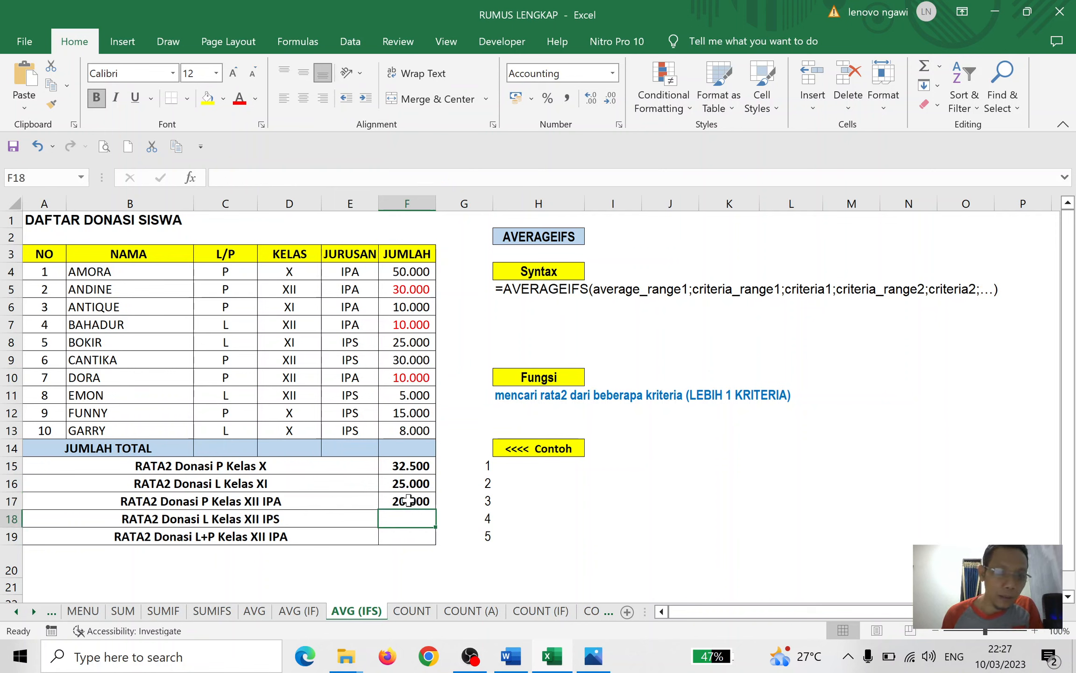
left_click(409, 500)
left_click(408, 517)
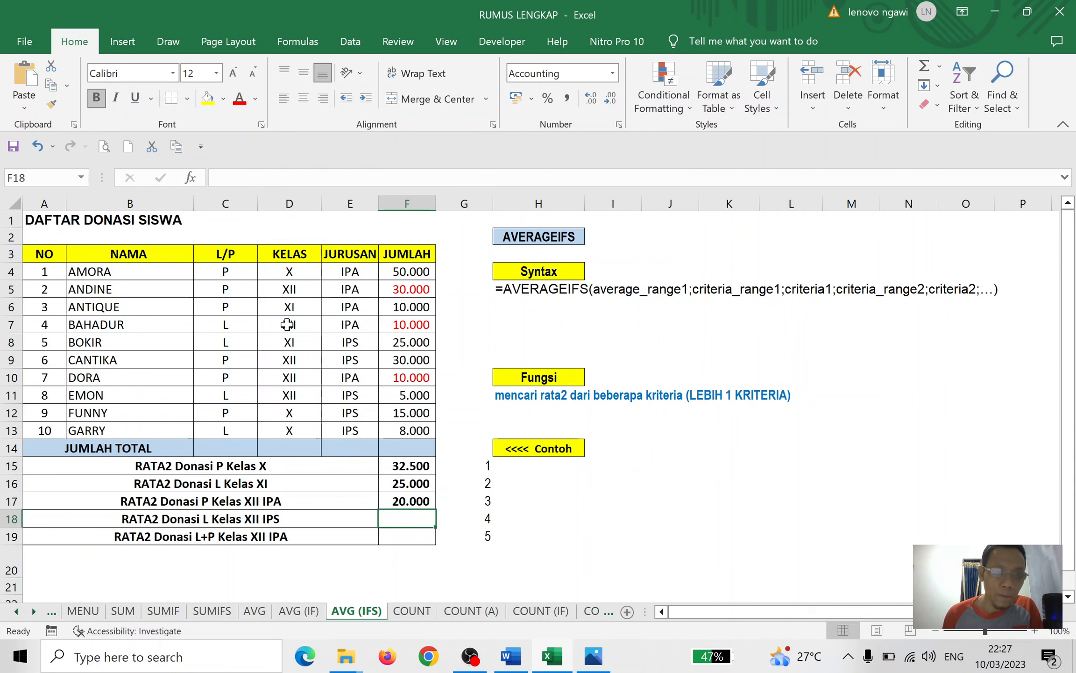
left_click(190, 177)
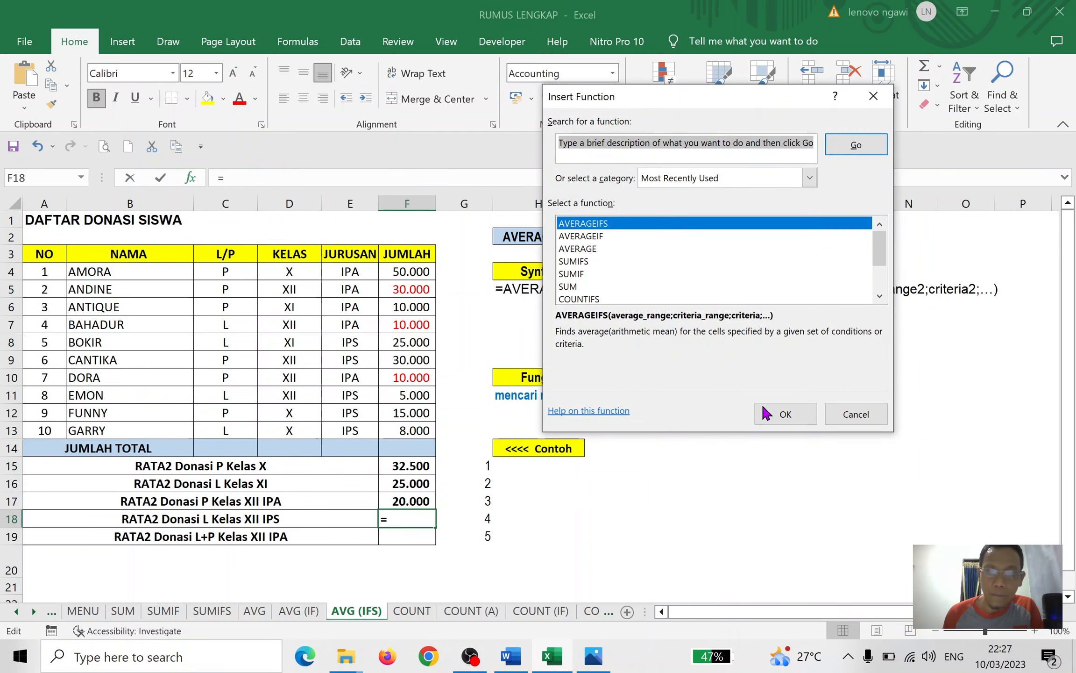
left_click(768, 407)
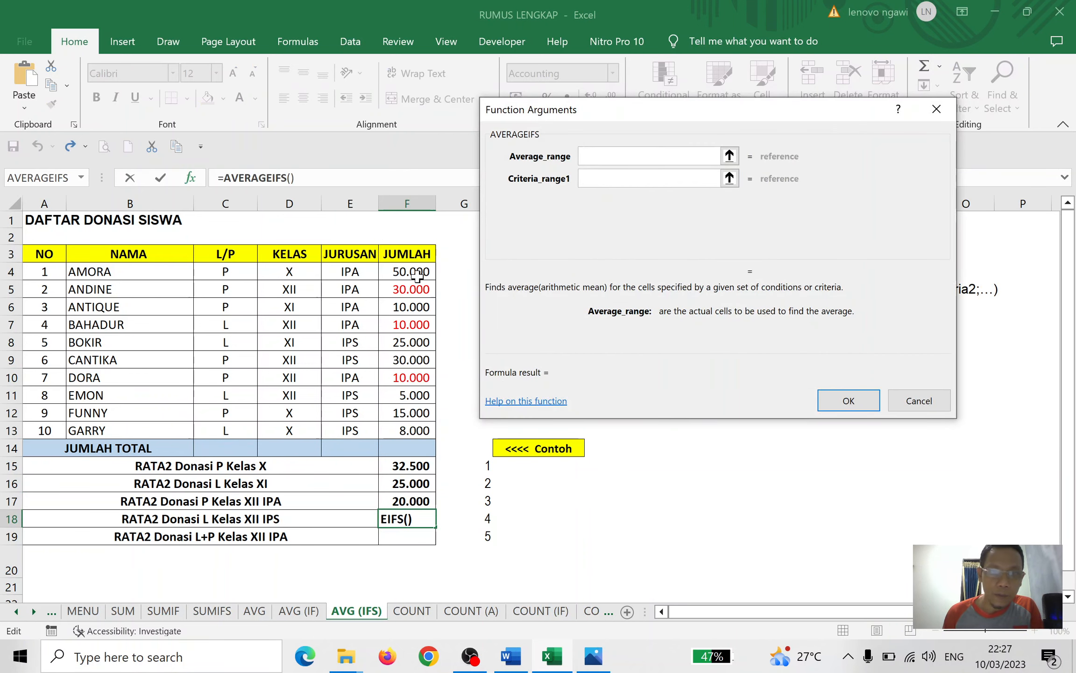
left_click_drag(417, 272, 417, 431)
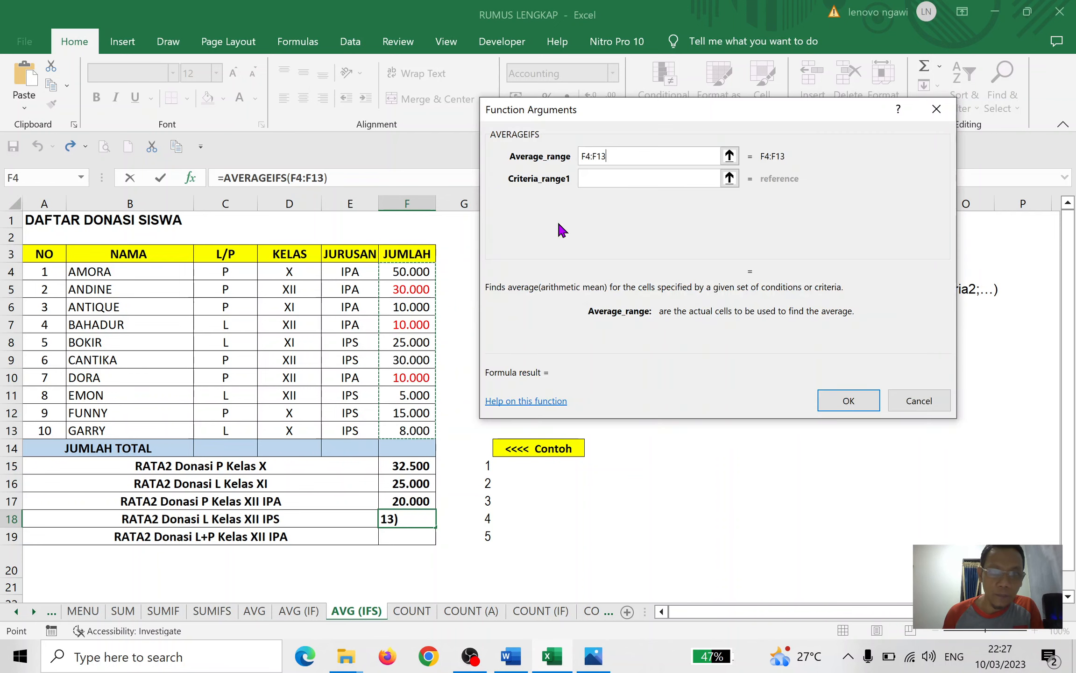
left_click(590, 179)
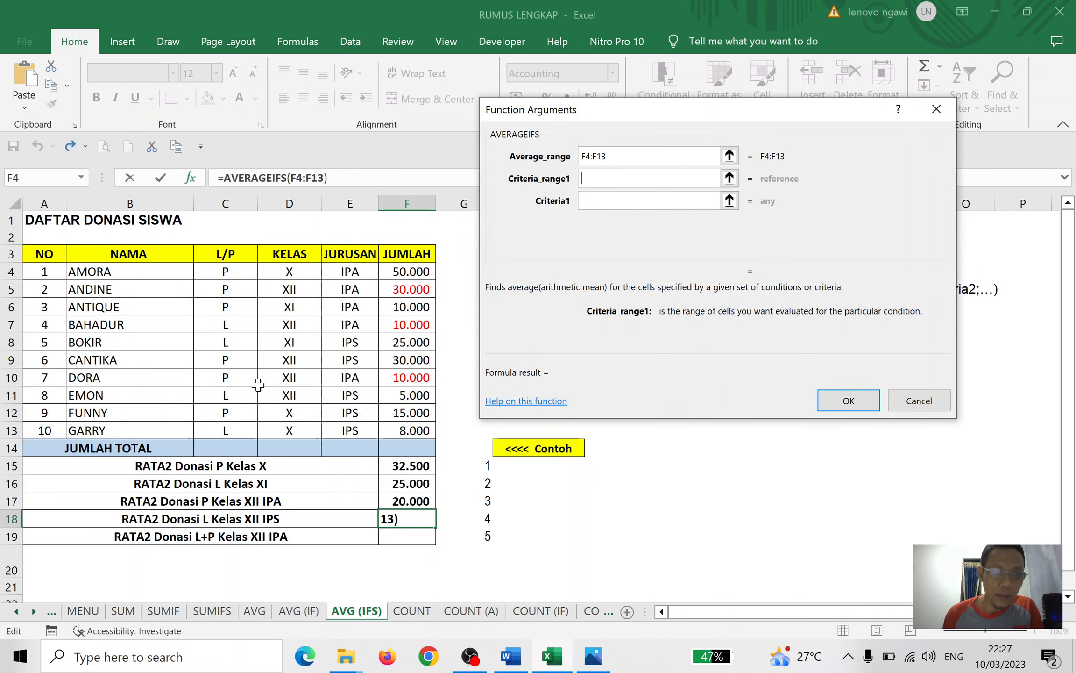
left_click_drag(237, 271, 226, 430)
left_click(597, 202)
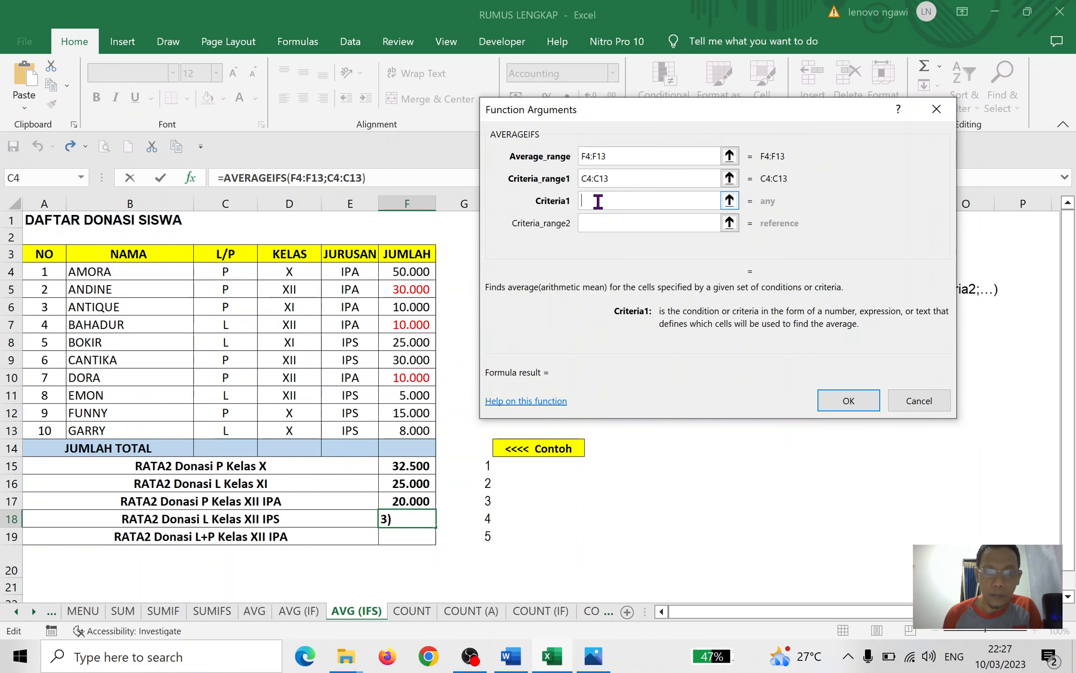
type("L")
Step: Add D4:D13 with XII as the second criteria pair of the F18 formula
left_click(613, 220)
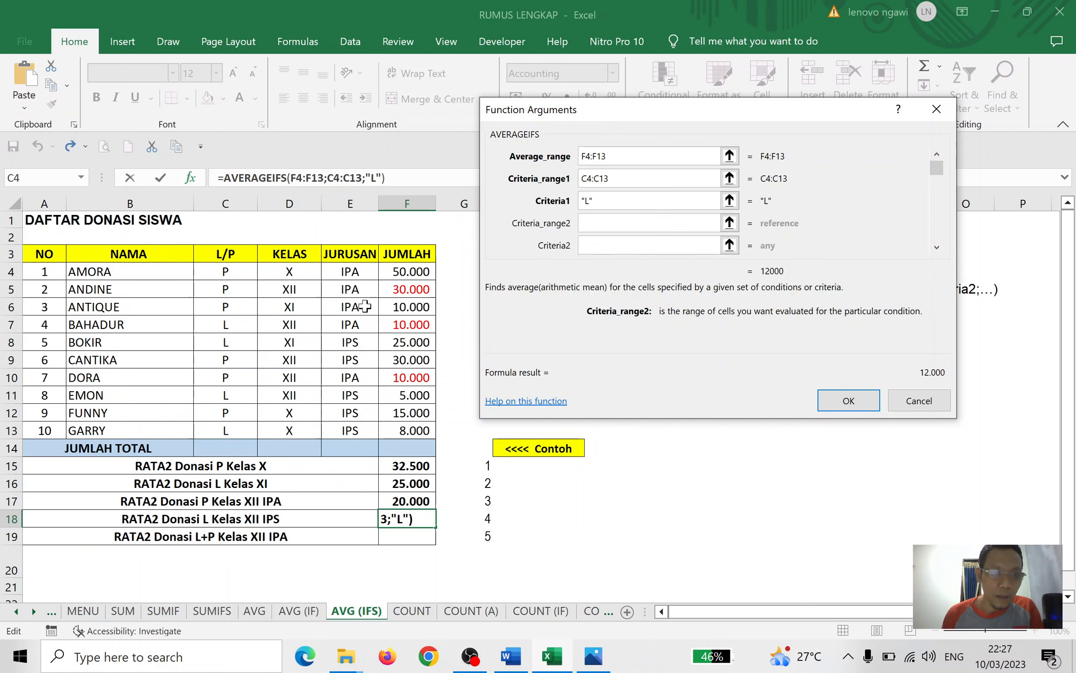
left_click_drag(289, 271, 294, 425)
left_click(637, 242)
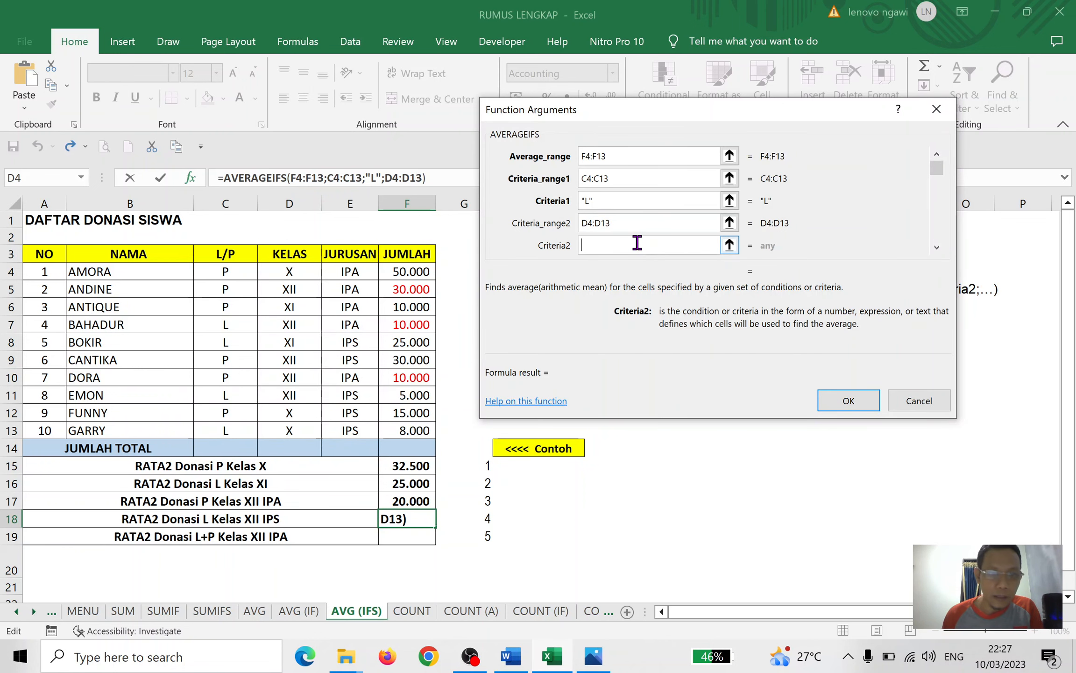
type("XII")
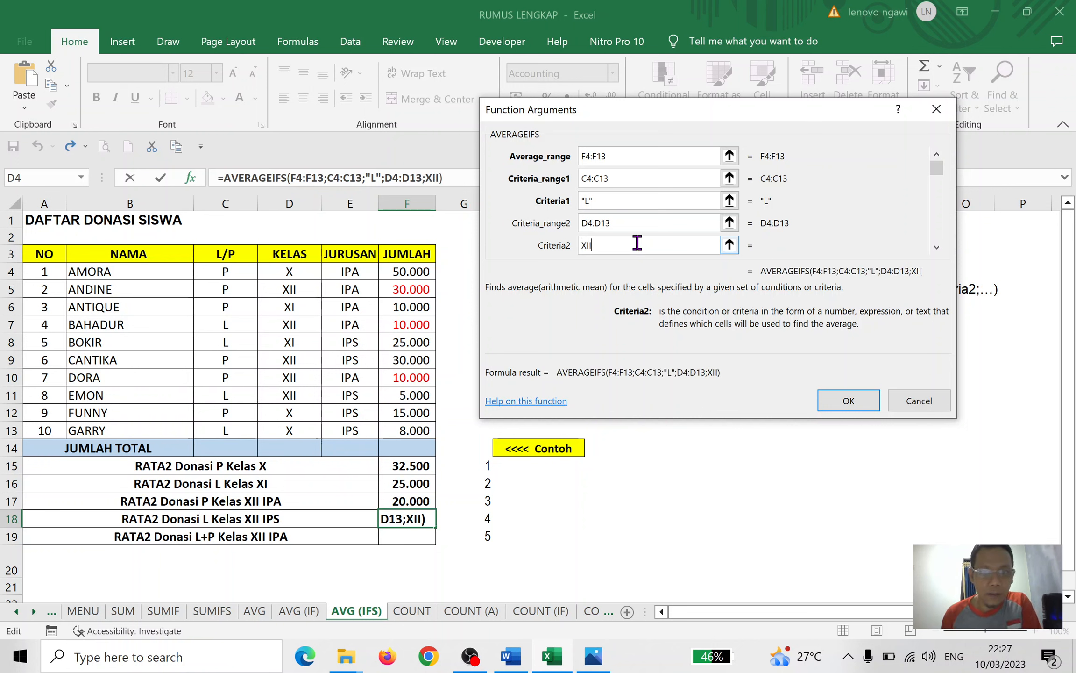
Step: Complete and enter the F18 formula with E4:E13 and IPS as the third criteria pair, and select the label in row 19
left_click(935, 247)
left_click(936, 247)
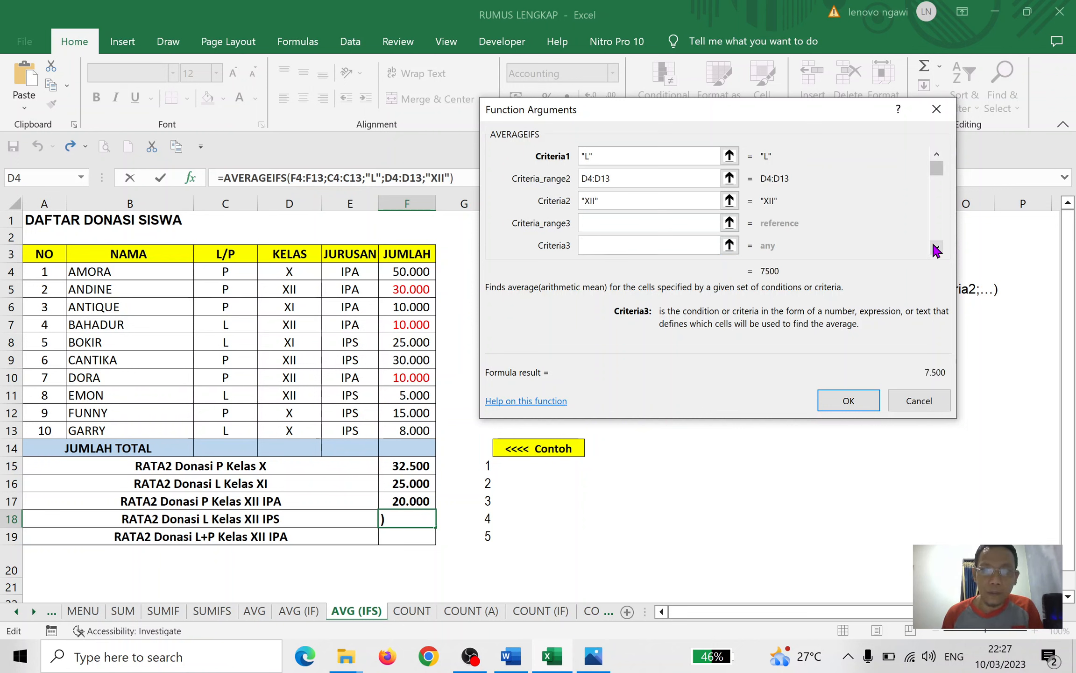
left_click(630, 222)
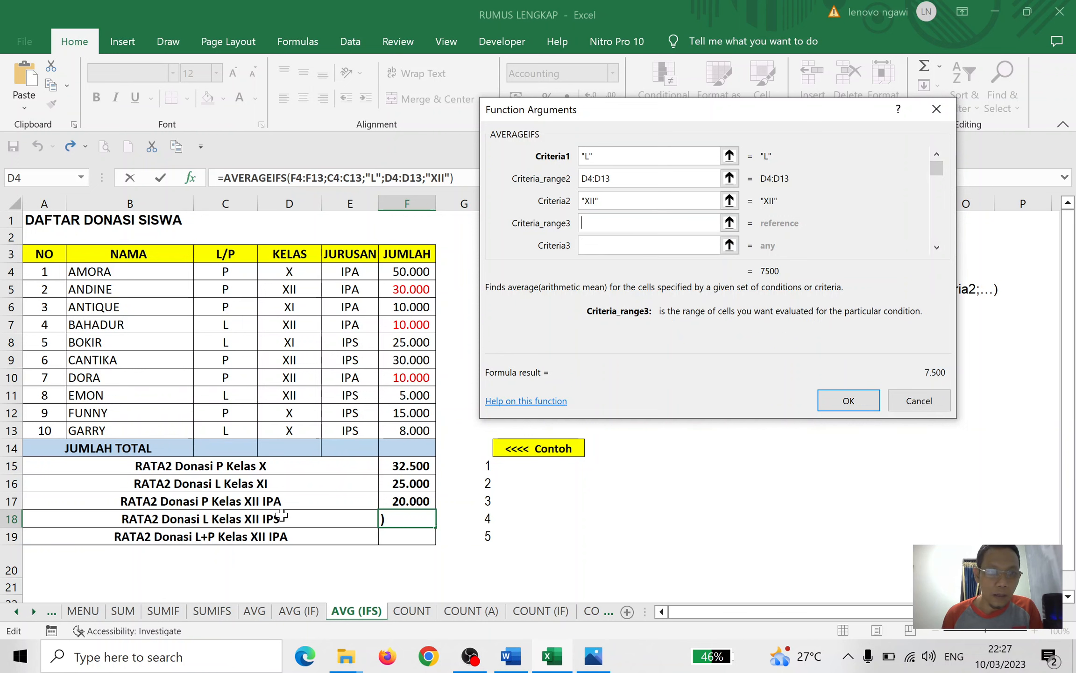
left_click_drag(352, 271, 340, 430)
left_click(630, 246)
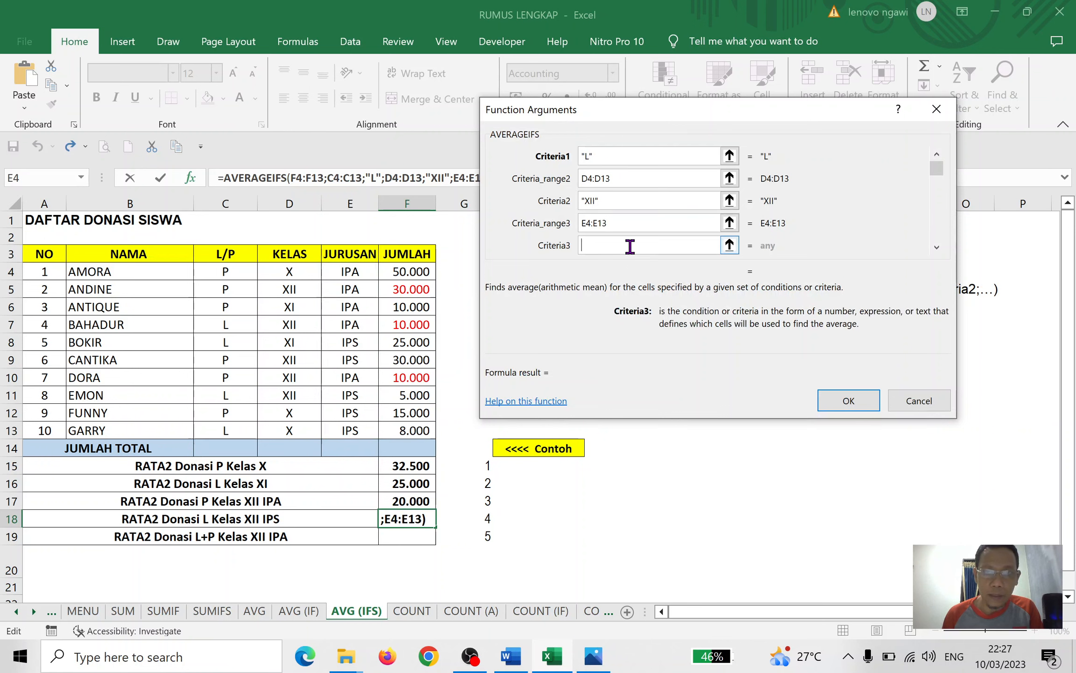
type("IPS")
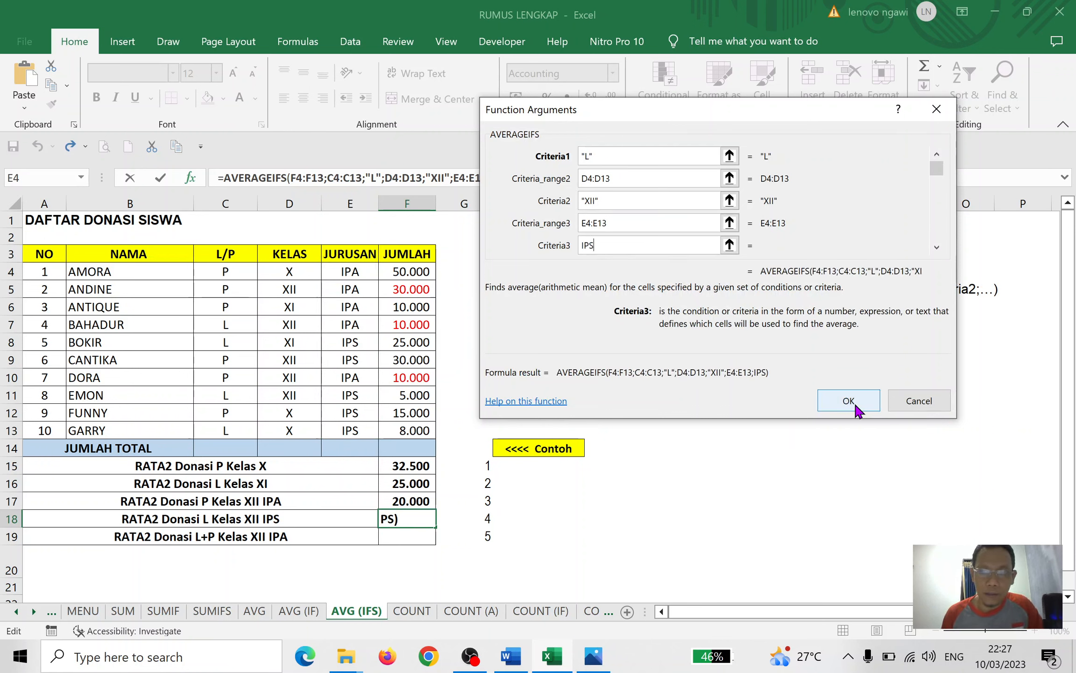
left_click(707, 223)
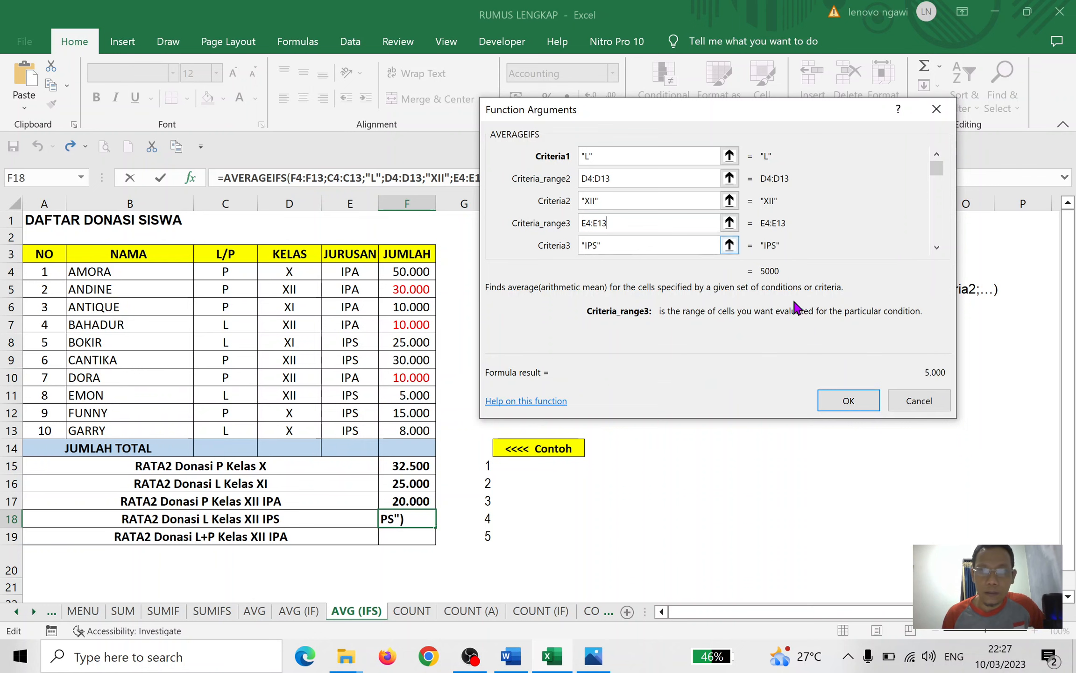
left_click(846, 401)
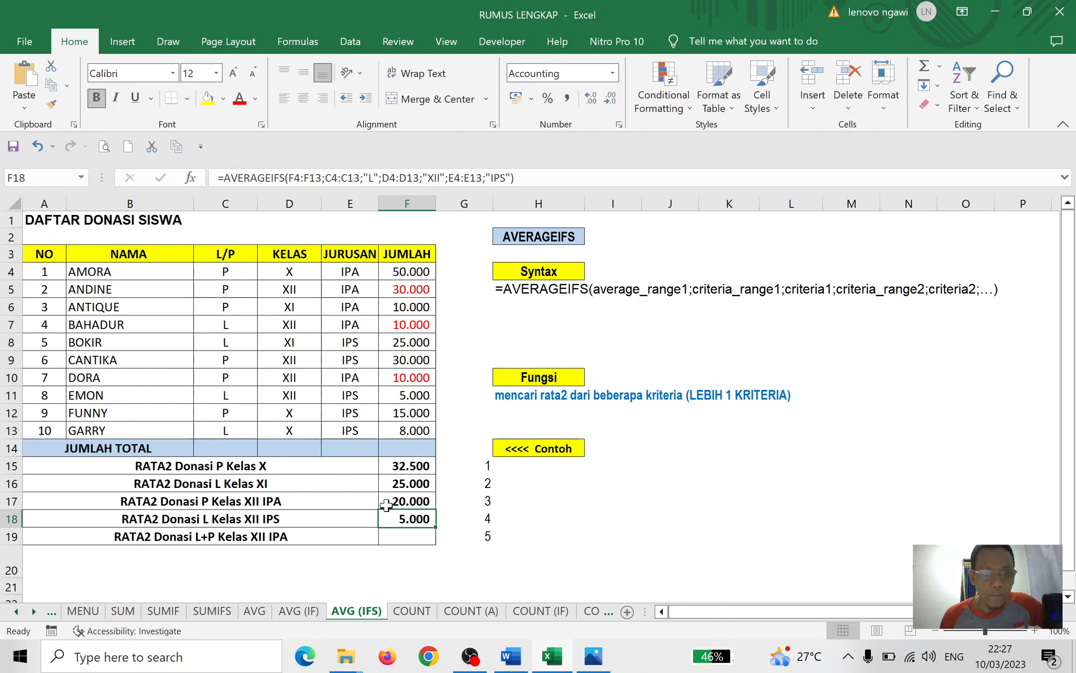
left_click(287, 536)
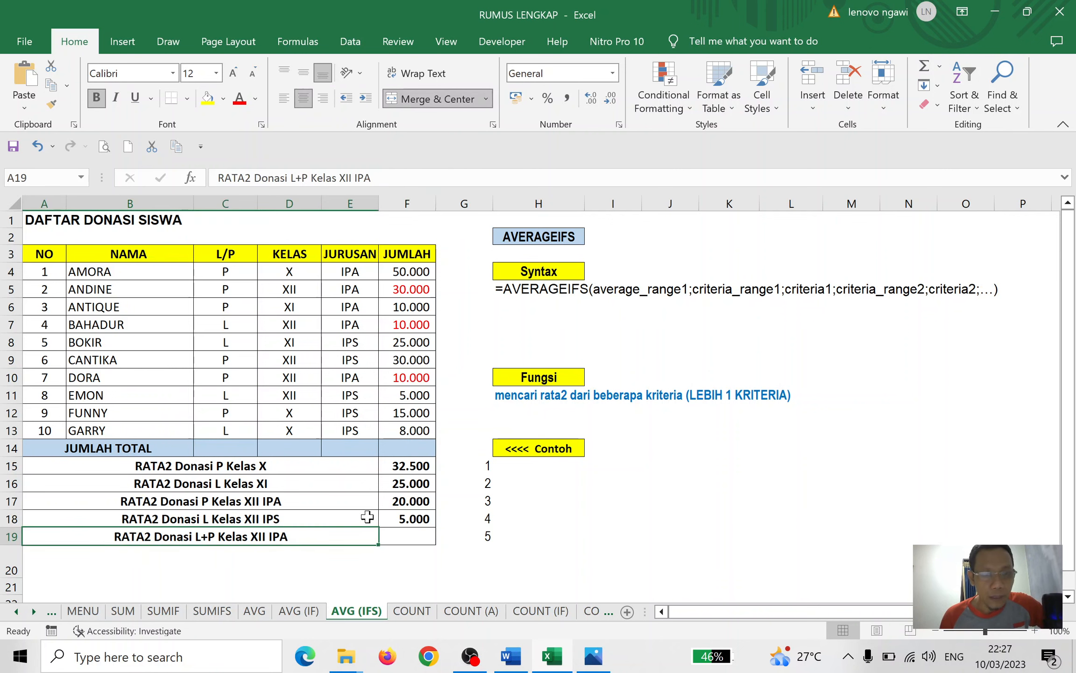
Step: Insert AVERAGEIFS in F19 with average range F4:F13 and the first criteria pair C4:C13 with L
left_click(401, 533)
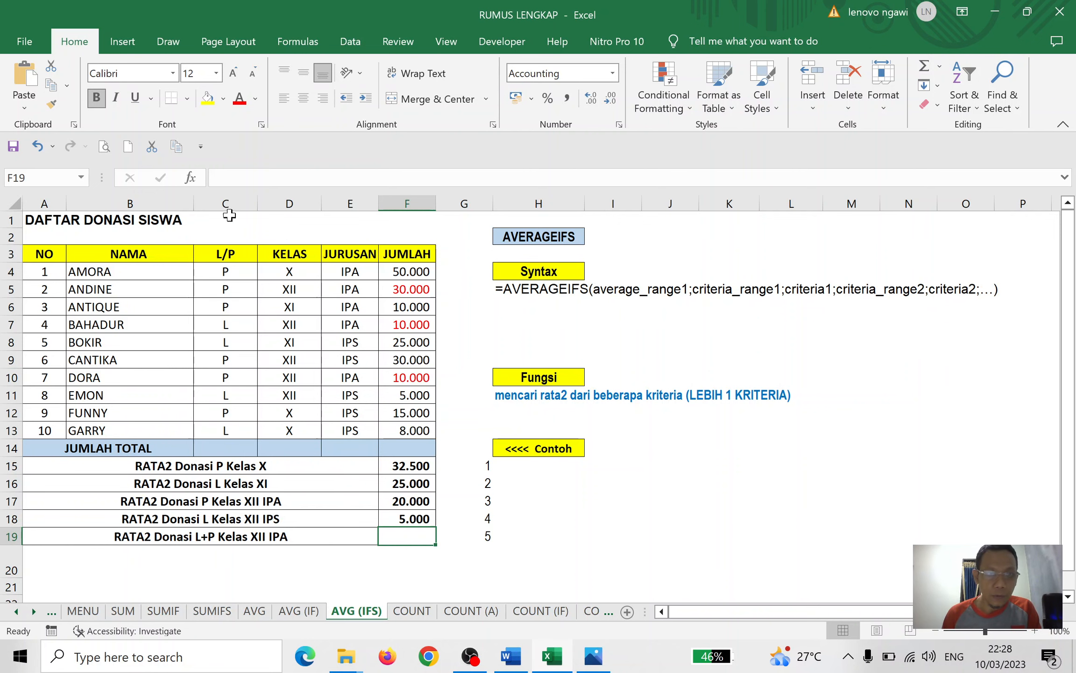
left_click(191, 178)
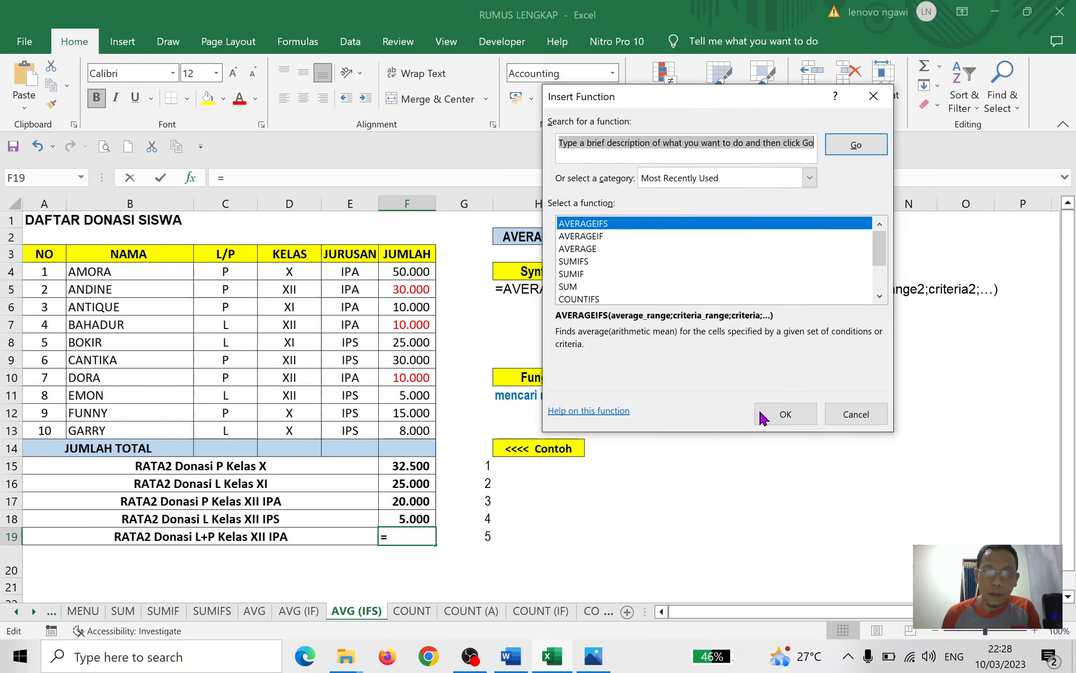
left_click(783, 413)
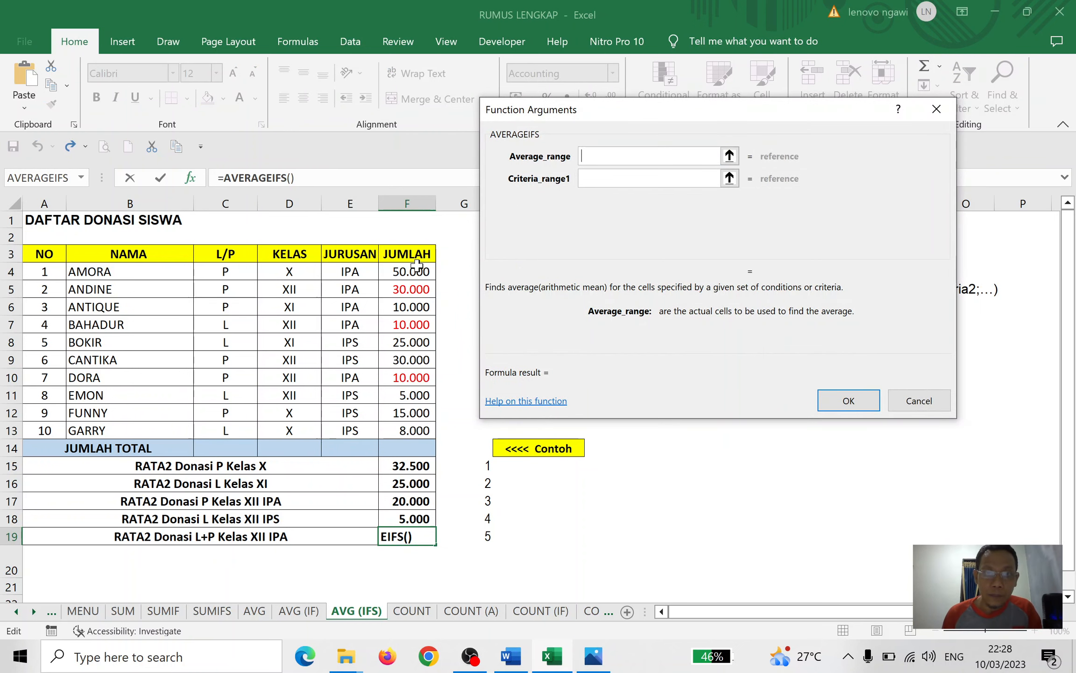
left_click_drag(416, 267, 415, 431)
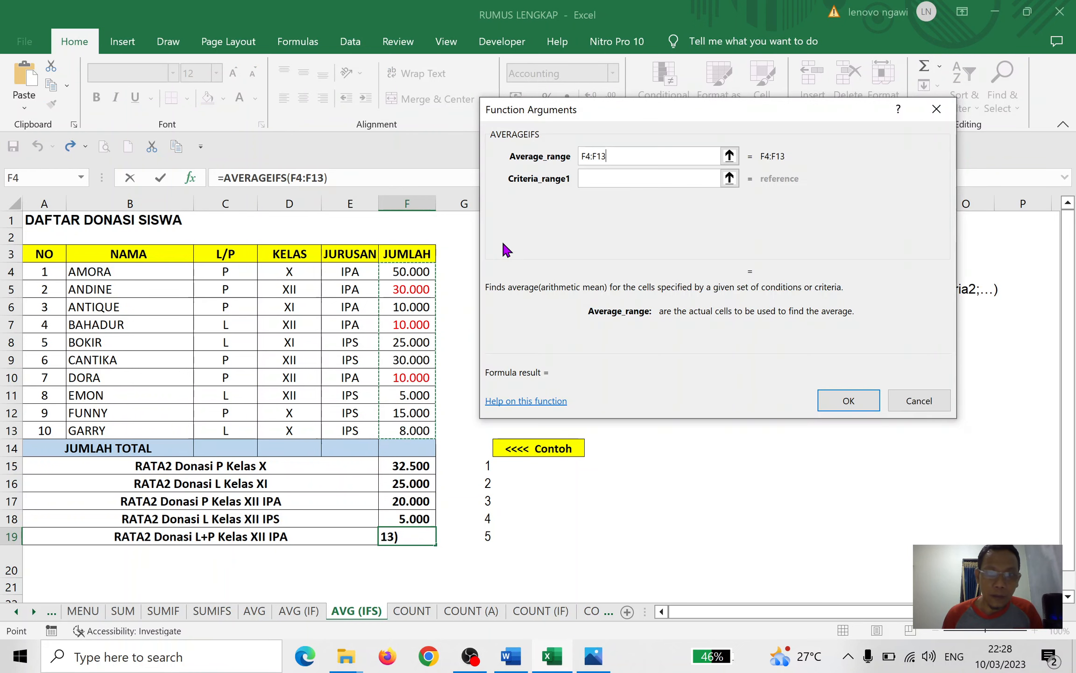
left_click(596, 179)
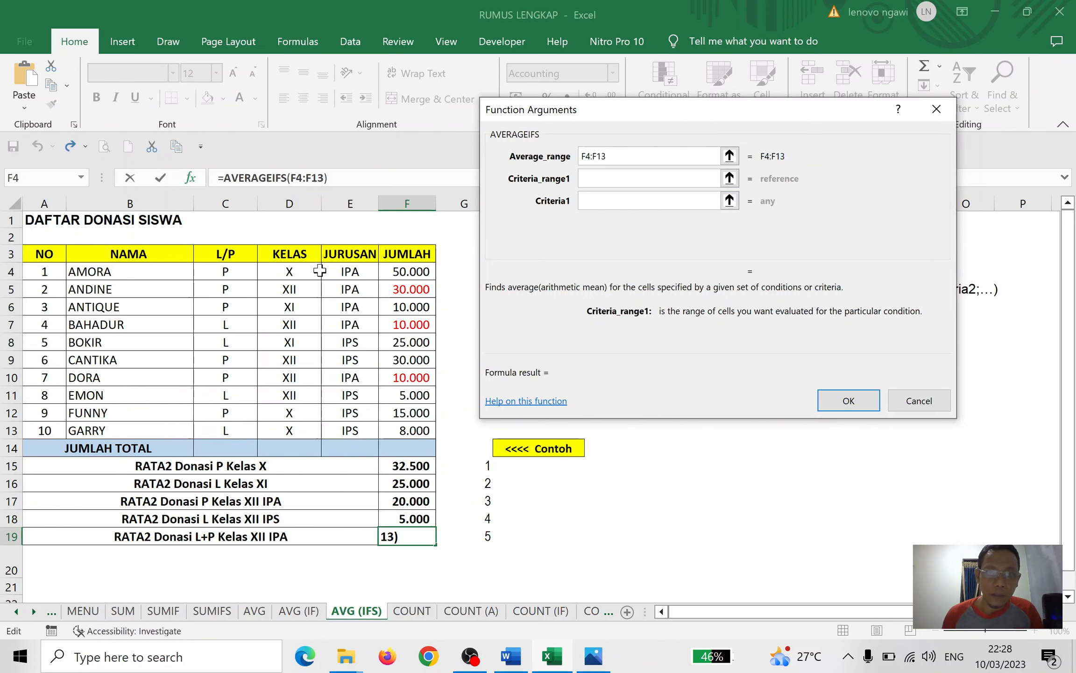
left_click_drag(241, 275, 239, 429)
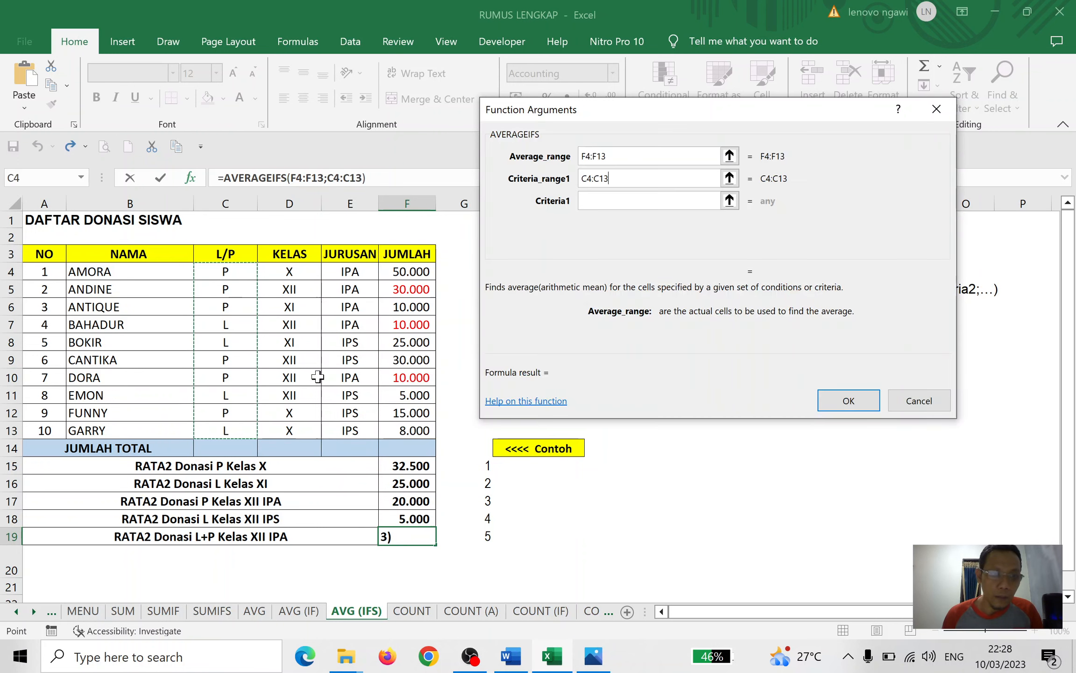
left_click(609, 200)
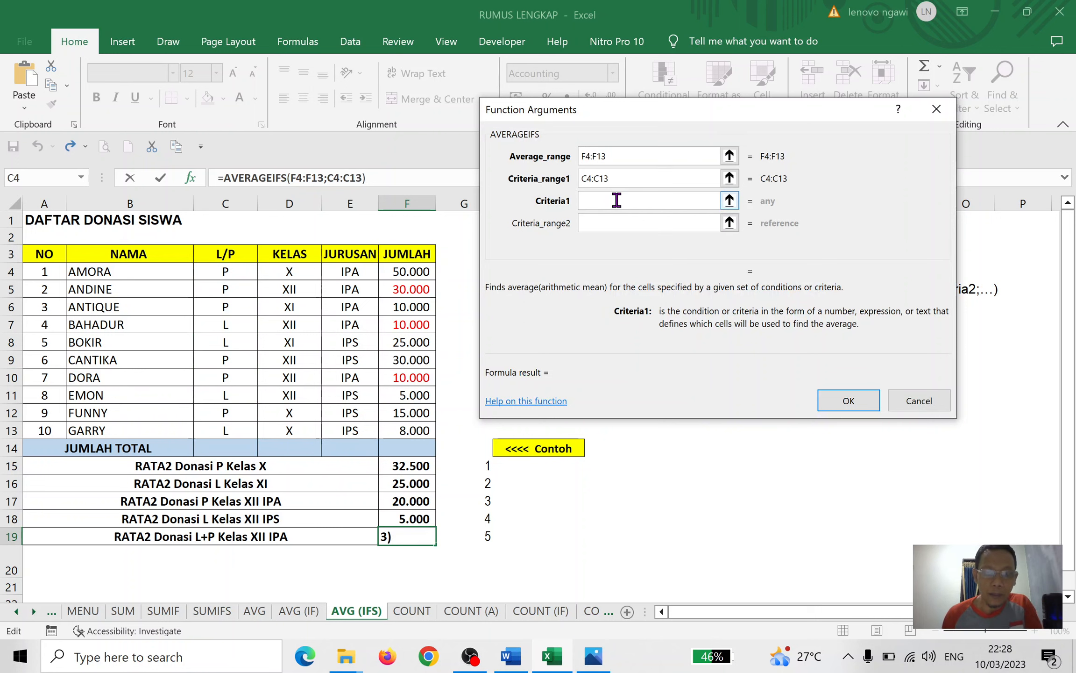
type("L")
Step: Add D4:D13 with XII as the second criteria pair of the F19 formula
left_click(640, 220)
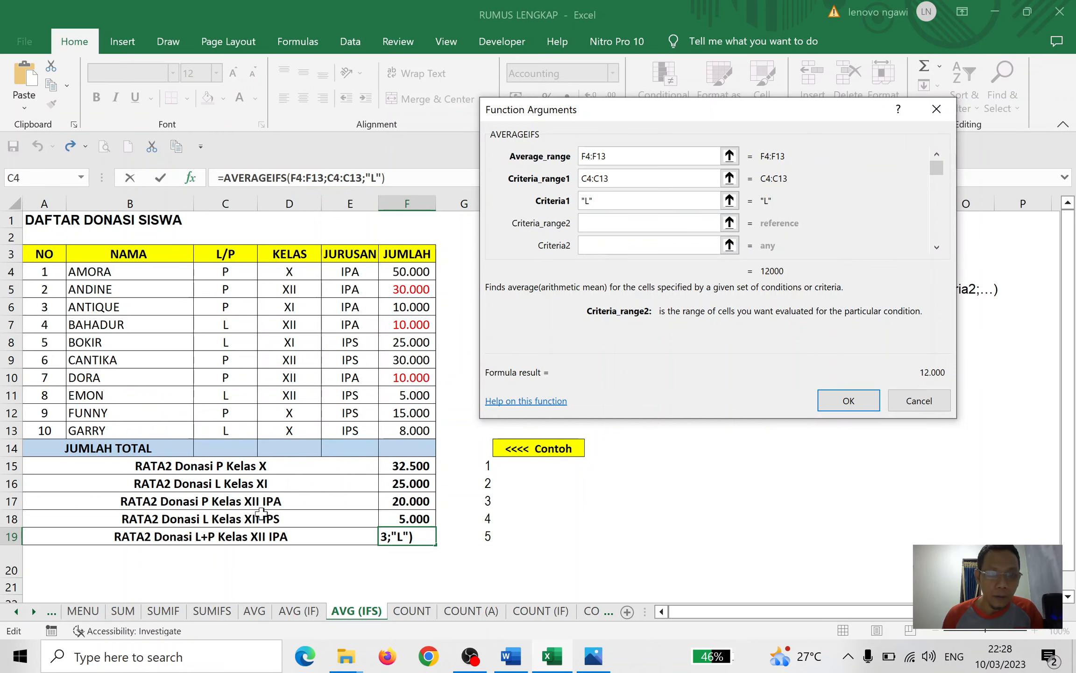
left_click_drag(289, 273, 312, 430)
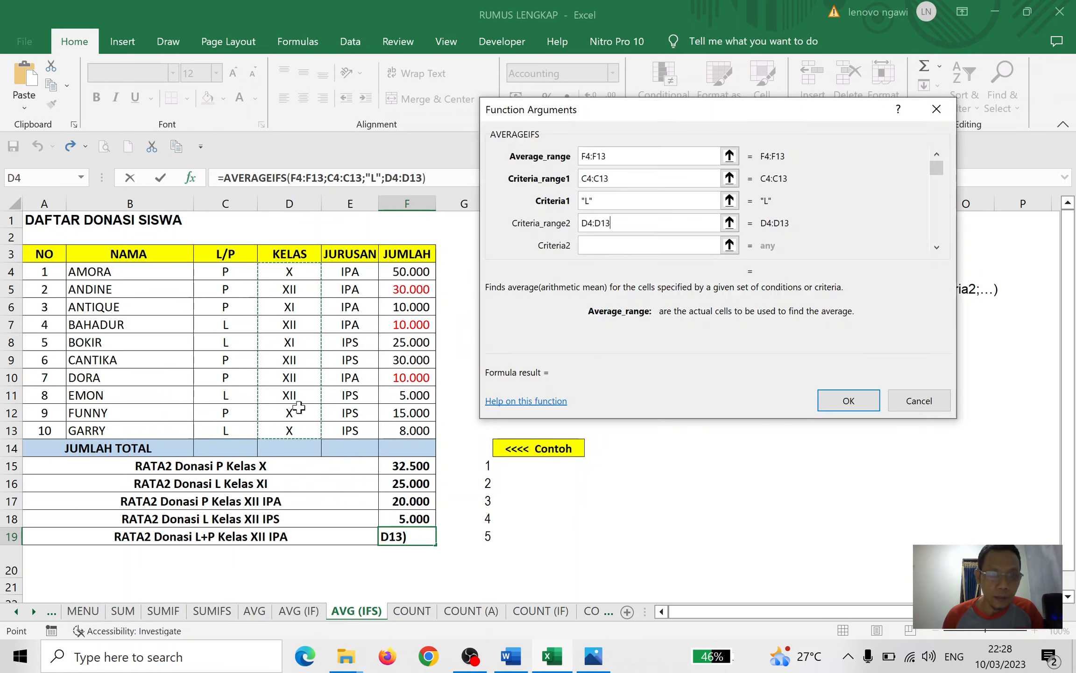
left_click(624, 242)
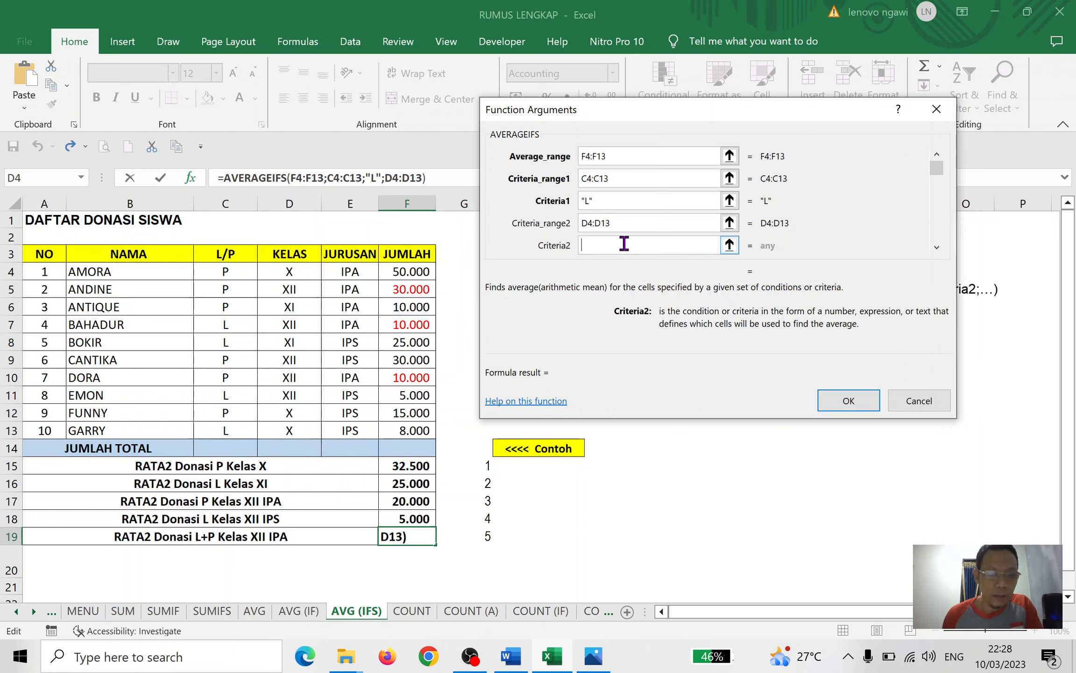
type("XII")
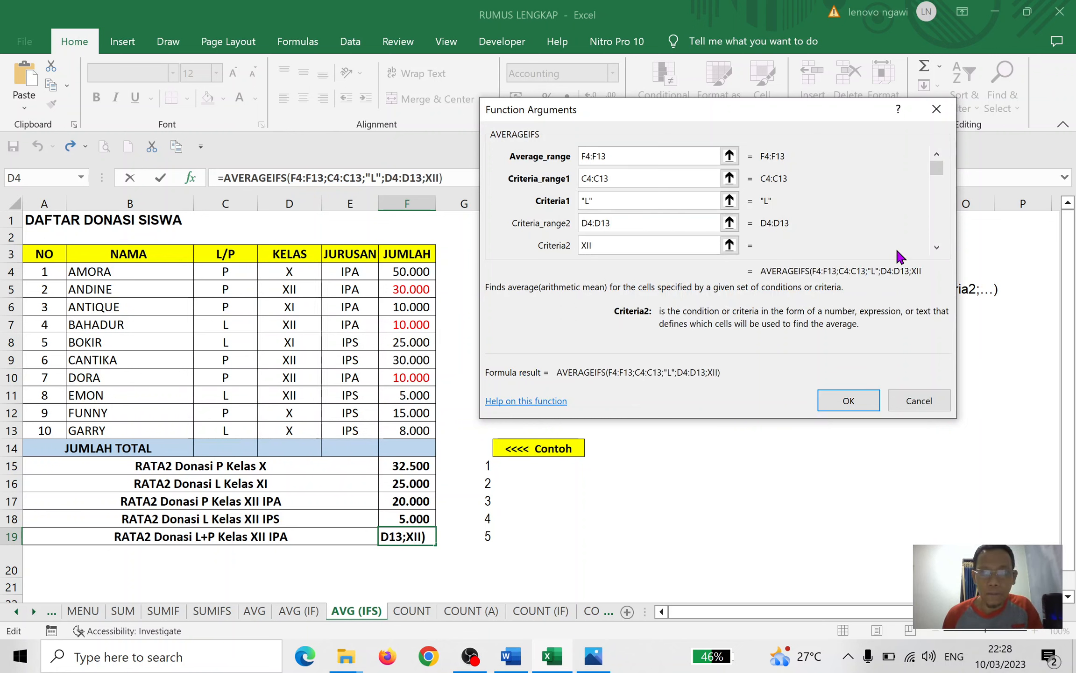
Step: Add E4:E13 with IPA as the third criteria pair and enter the AVERAGEIFS formula in F19
left_click(940, 247)
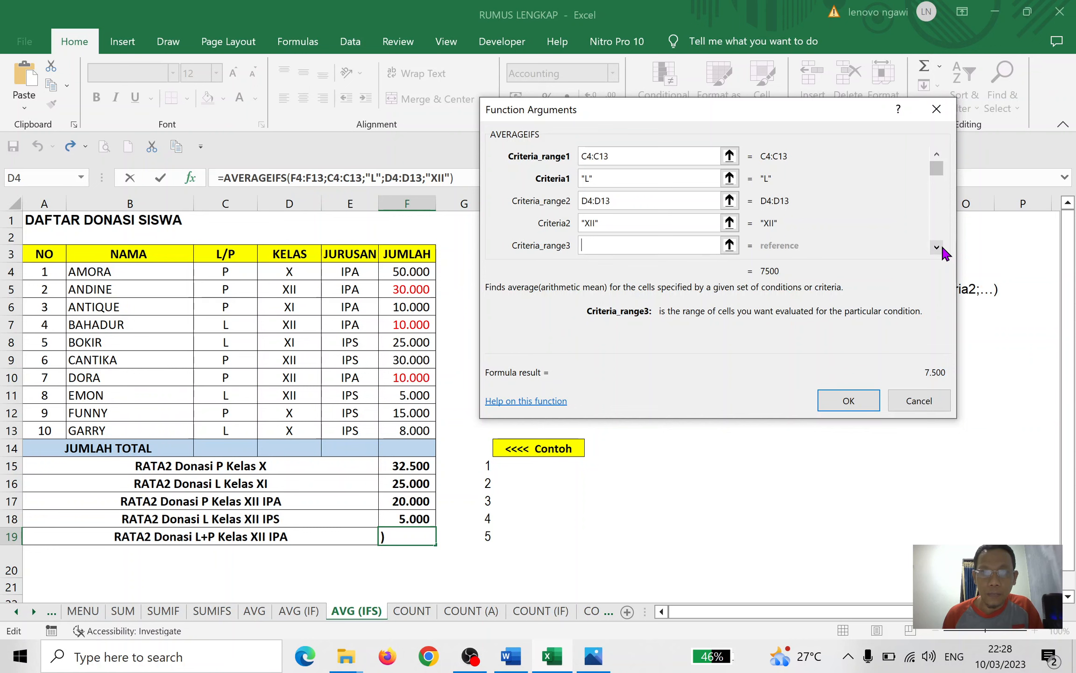
left_click(364, 267)
left_click_drag(364, 267, 351, 430)
left_click(937, 246)
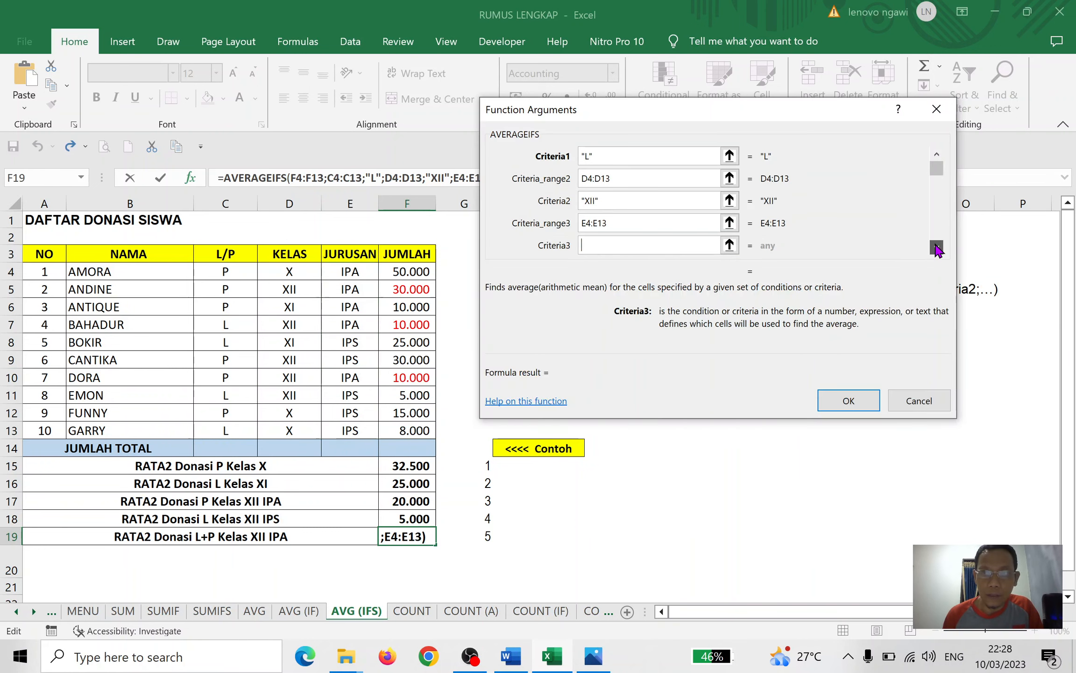
left_click(656, 242)
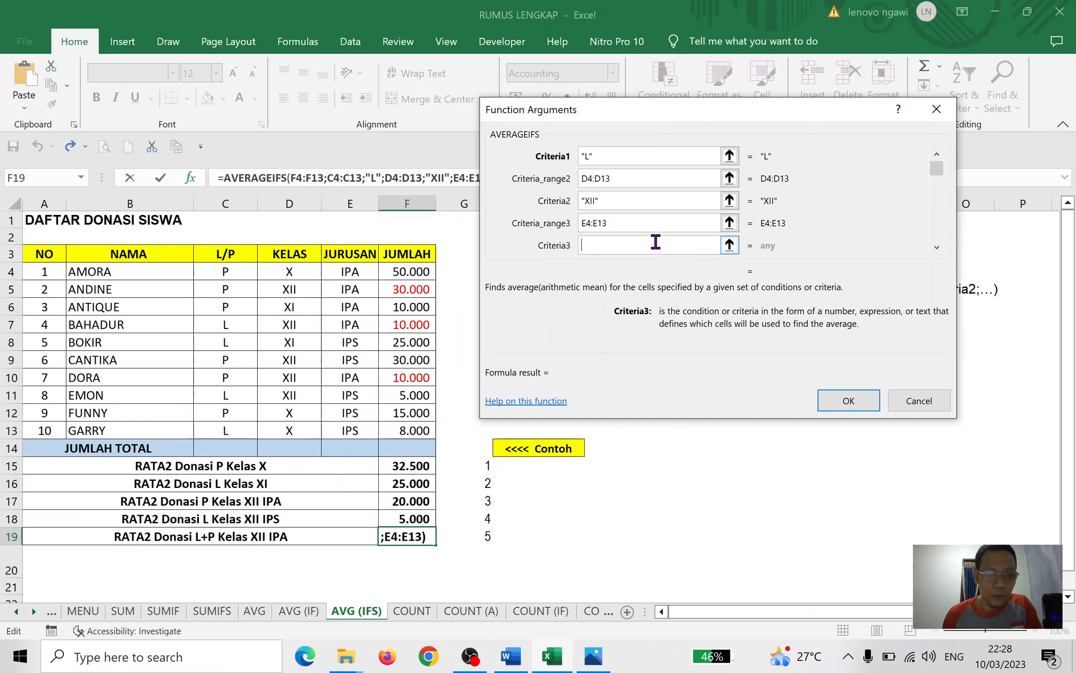
type("IP")
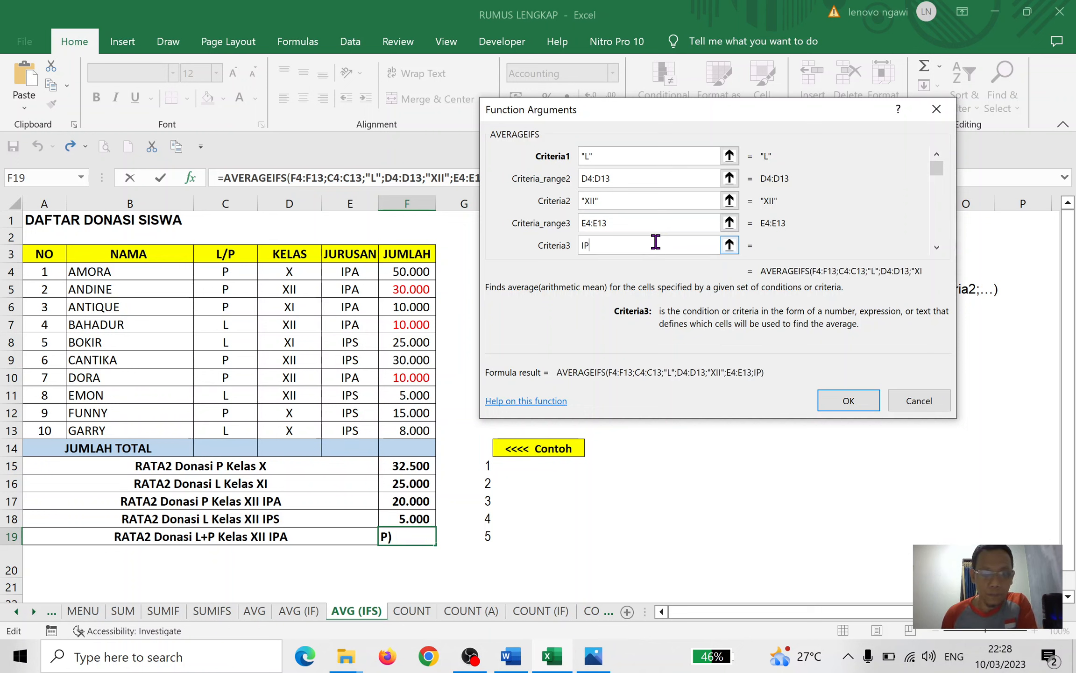
type("A")
left_click(683, 185)
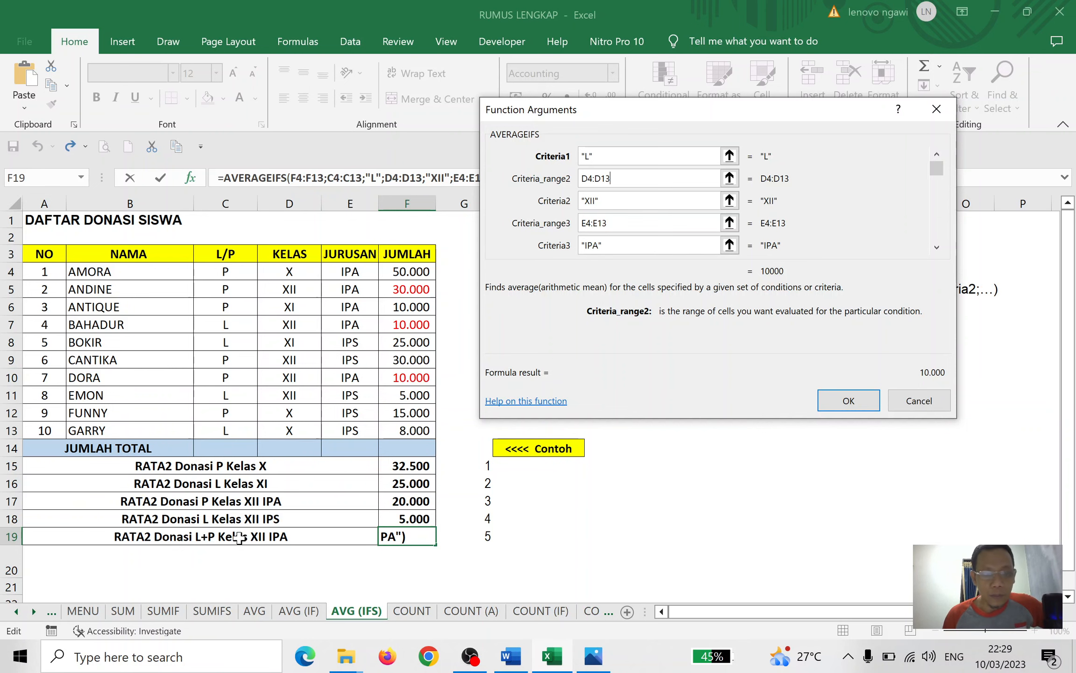
left_click(848, 401)
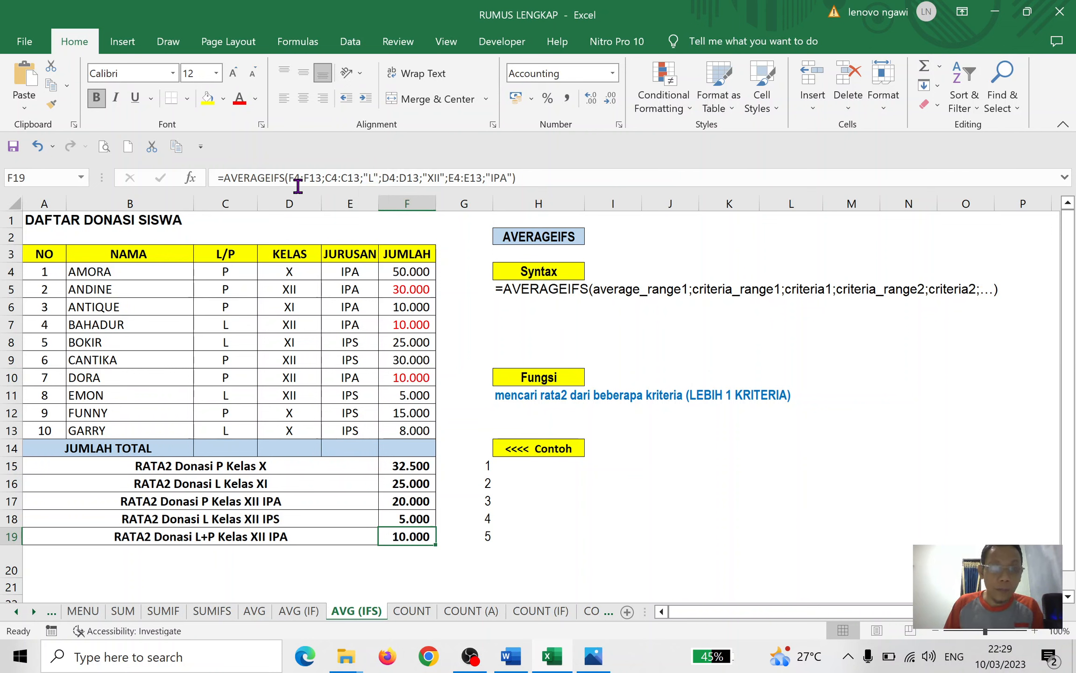
Step: Append a plus sign and a copy of the AVERAGEIFS expression to the F19 formula, with P as the copy's first criterion
left_click_drag(224, 178, 535, 179)
key("ctrl+c")
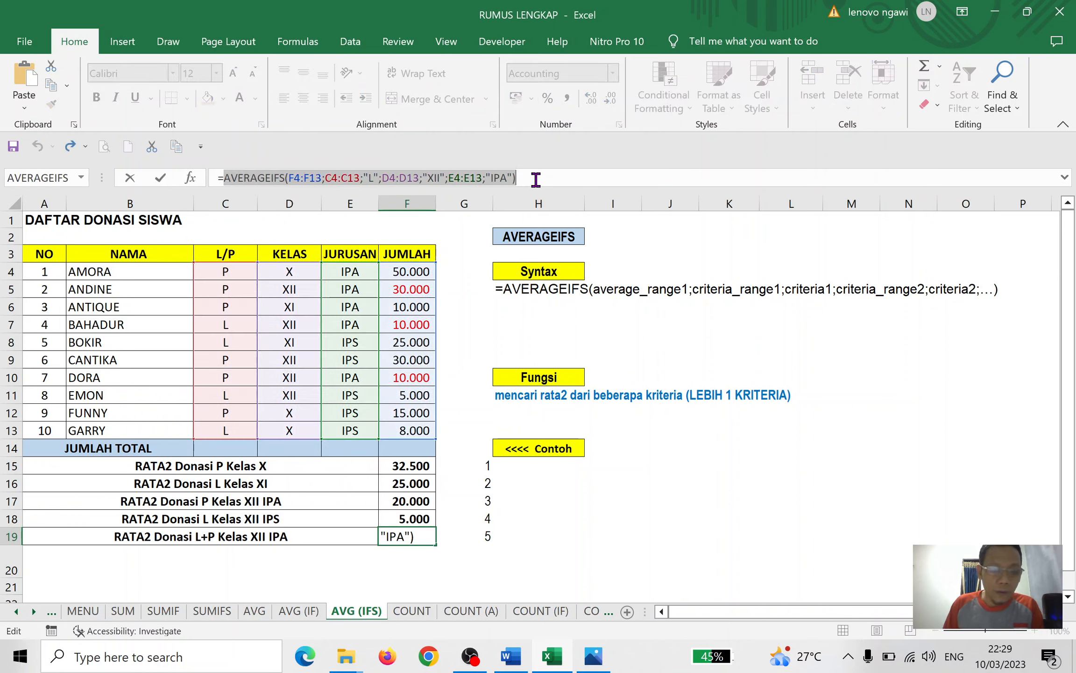
left_click(540, 180)
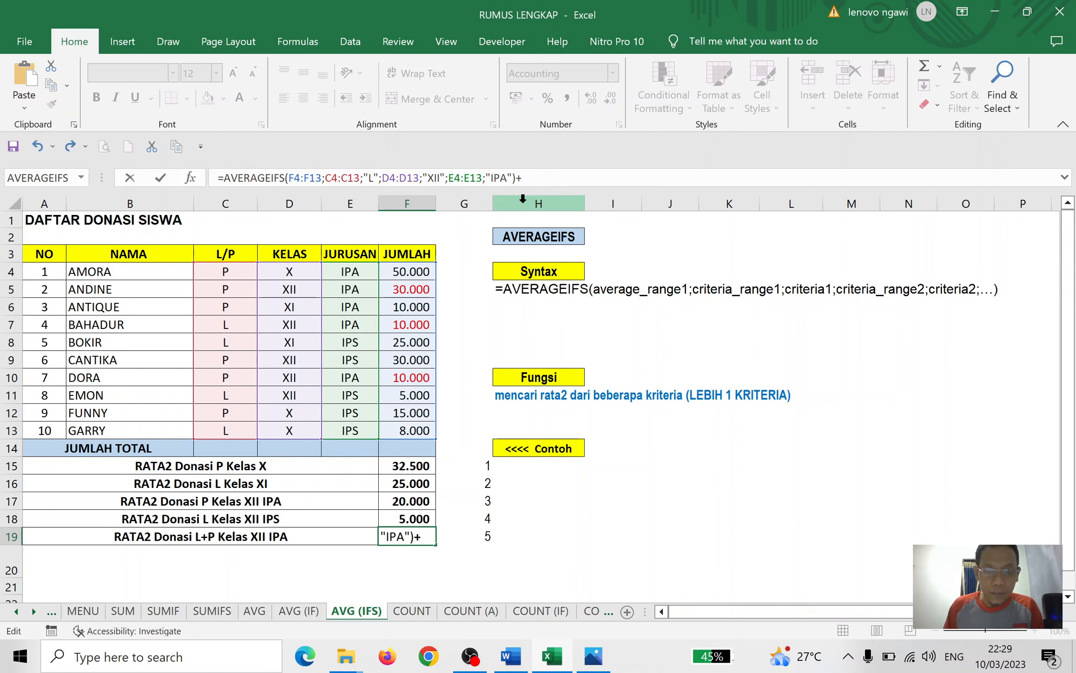
key("ctrl+v")
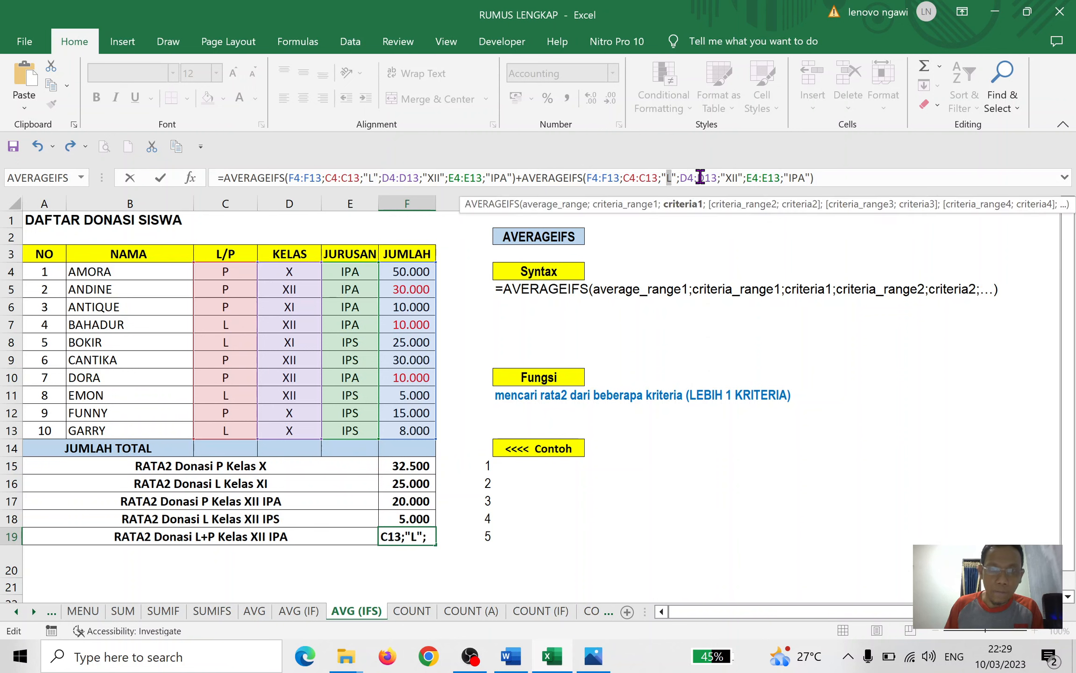
type("P")
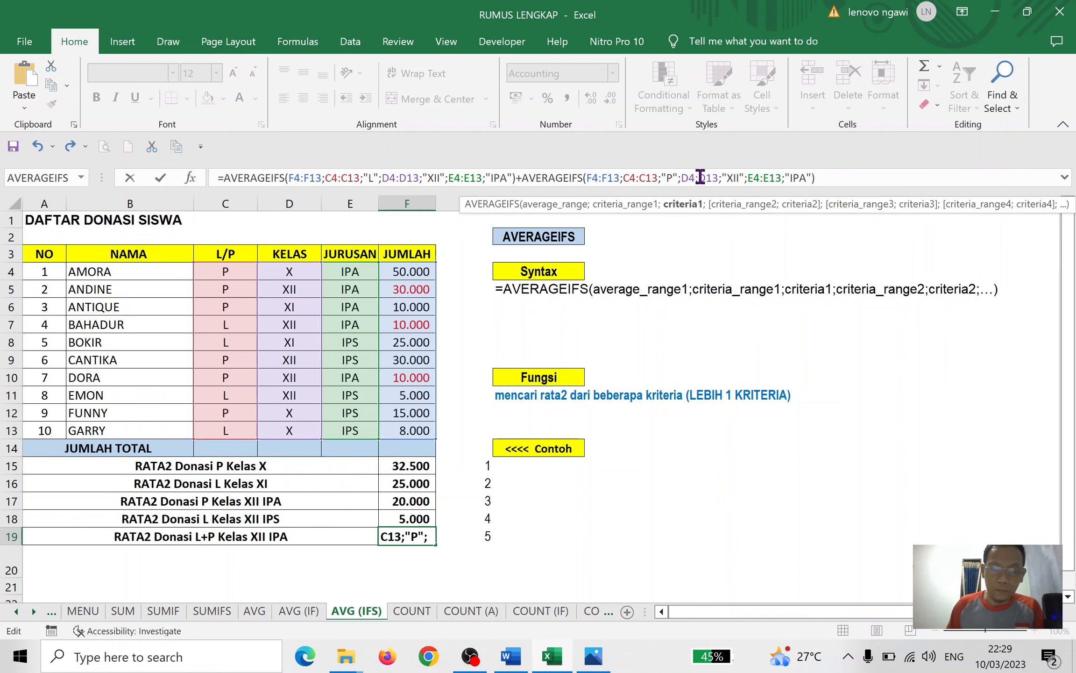
Step: Compare the matching ranges and criteria of the two AVERAGEIFS terms in F19 and enter the combined formula
left_click(594, 179)
left_click(307, 178)
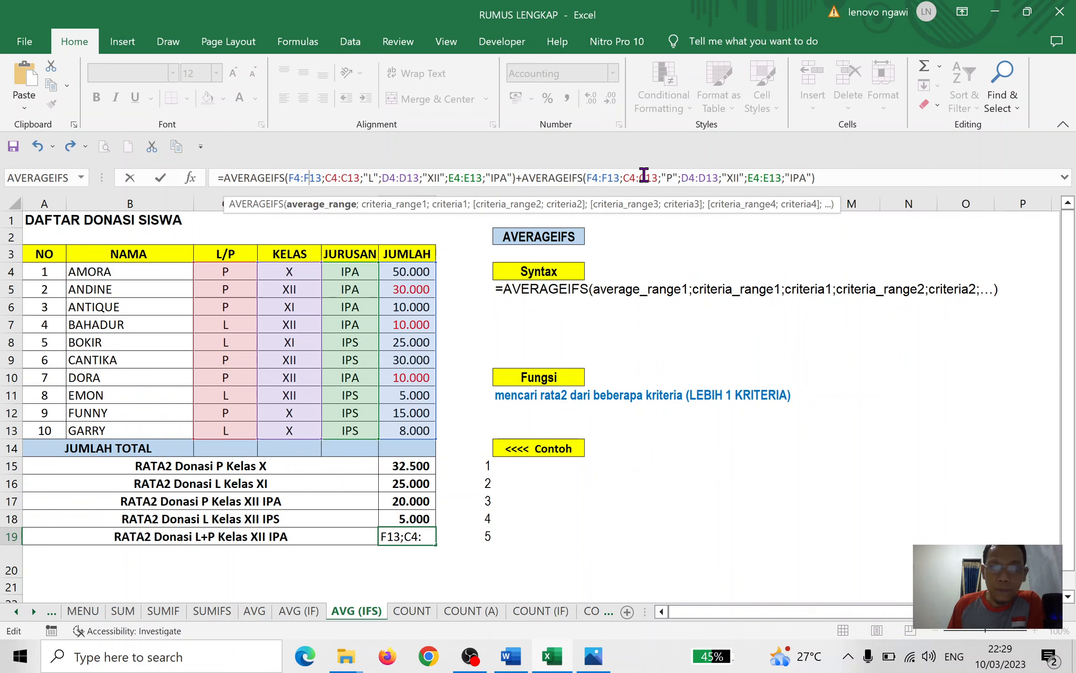
left_click(641, 178)
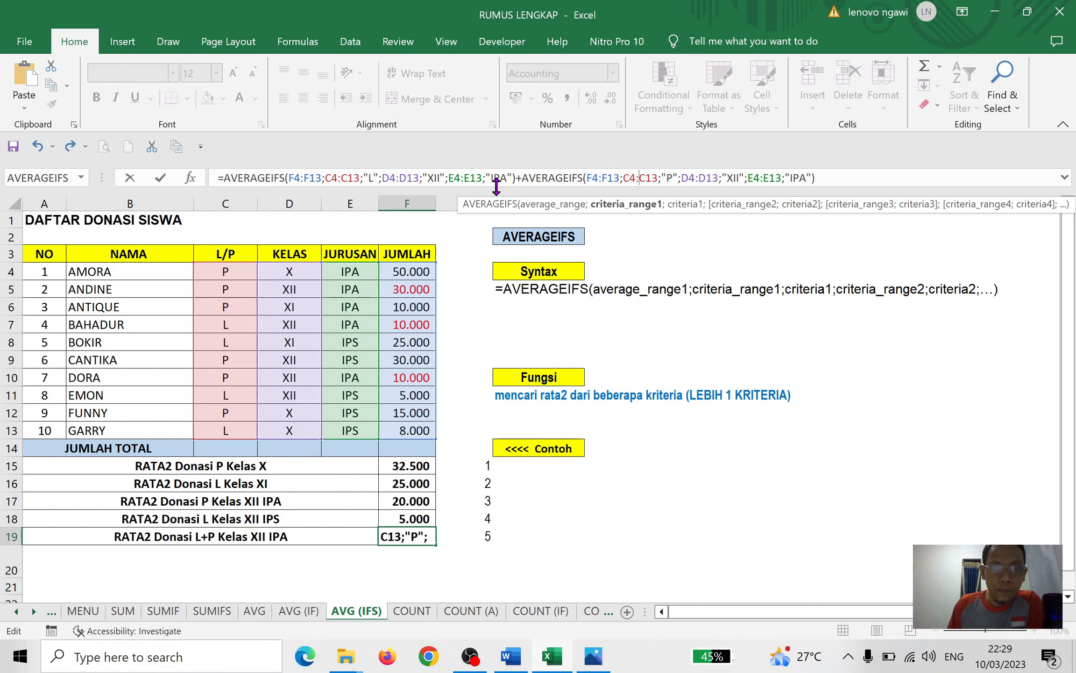
left_click(345, 177)
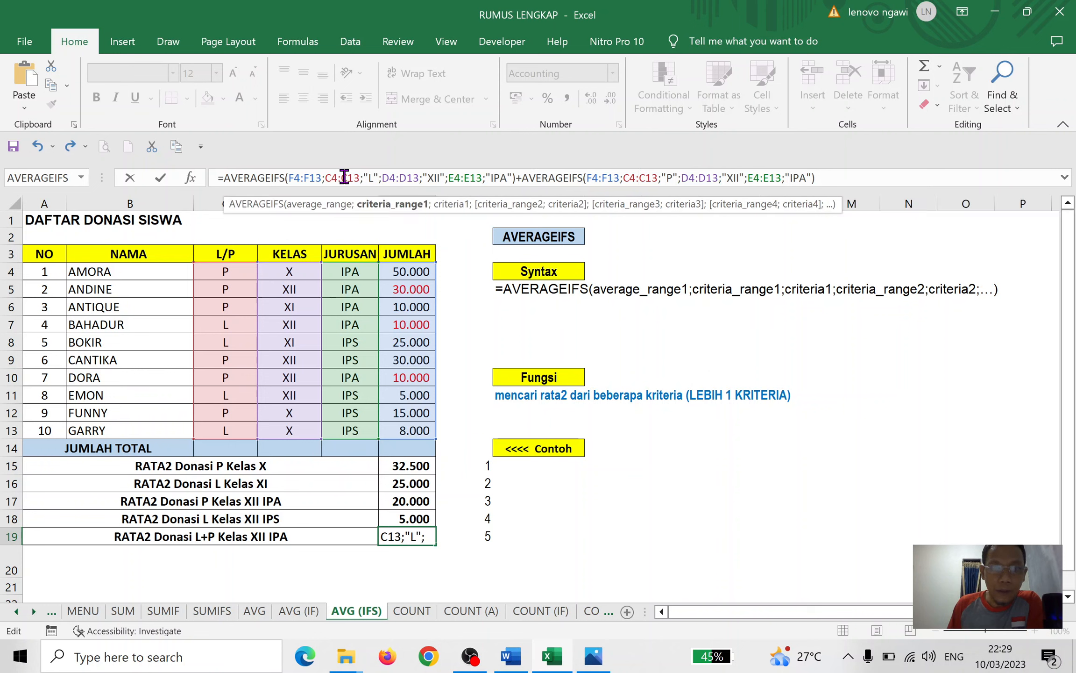
left_click(644, 178)
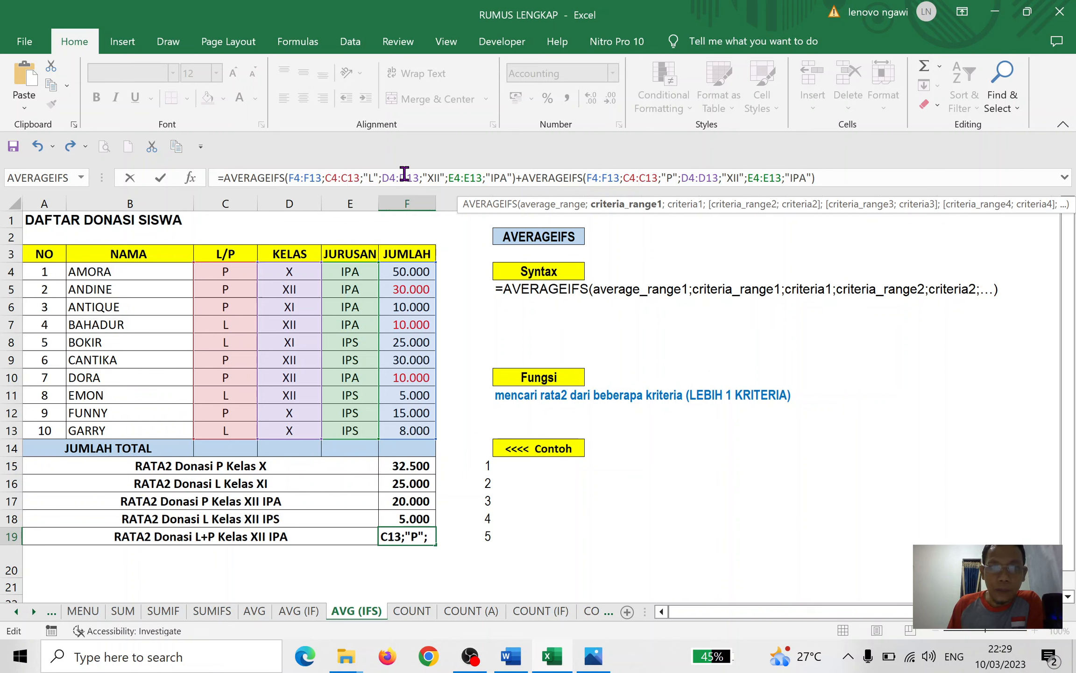
left_click(306, 179)
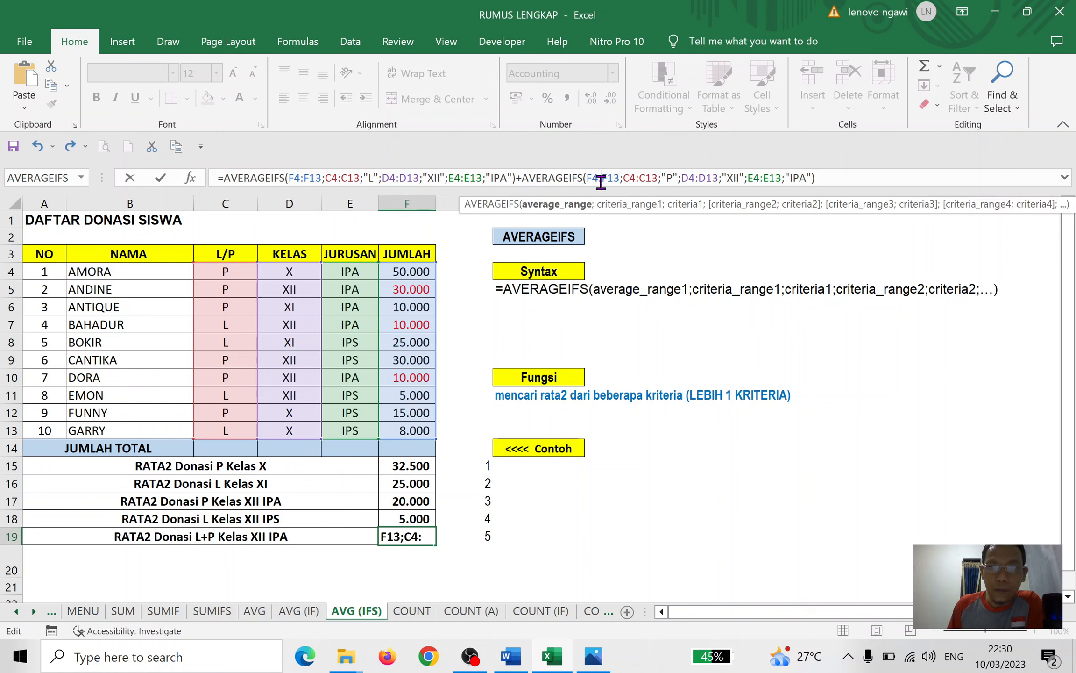
left_click(347, 178)
left_click(639, 178)
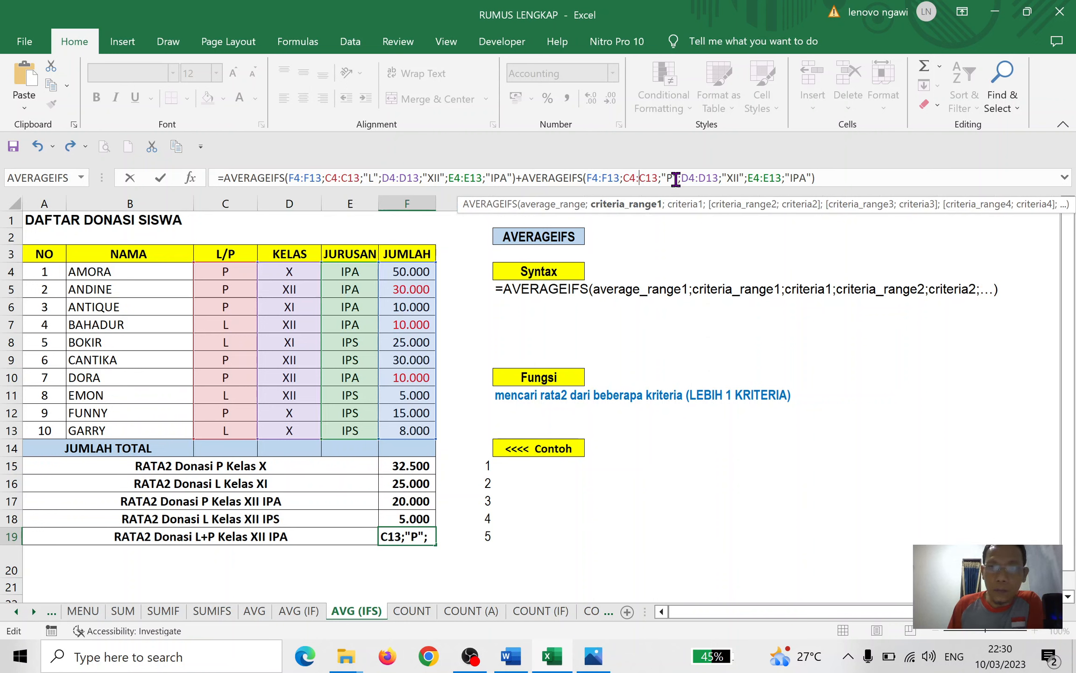
left_click(379, 178)
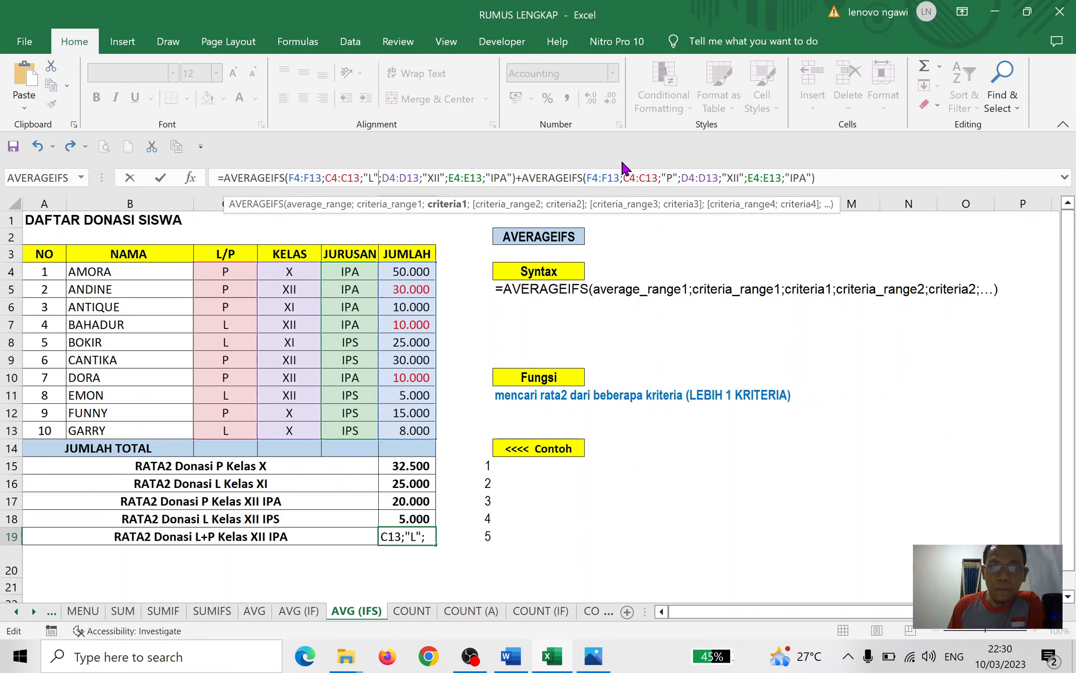
left_click(706, 178)
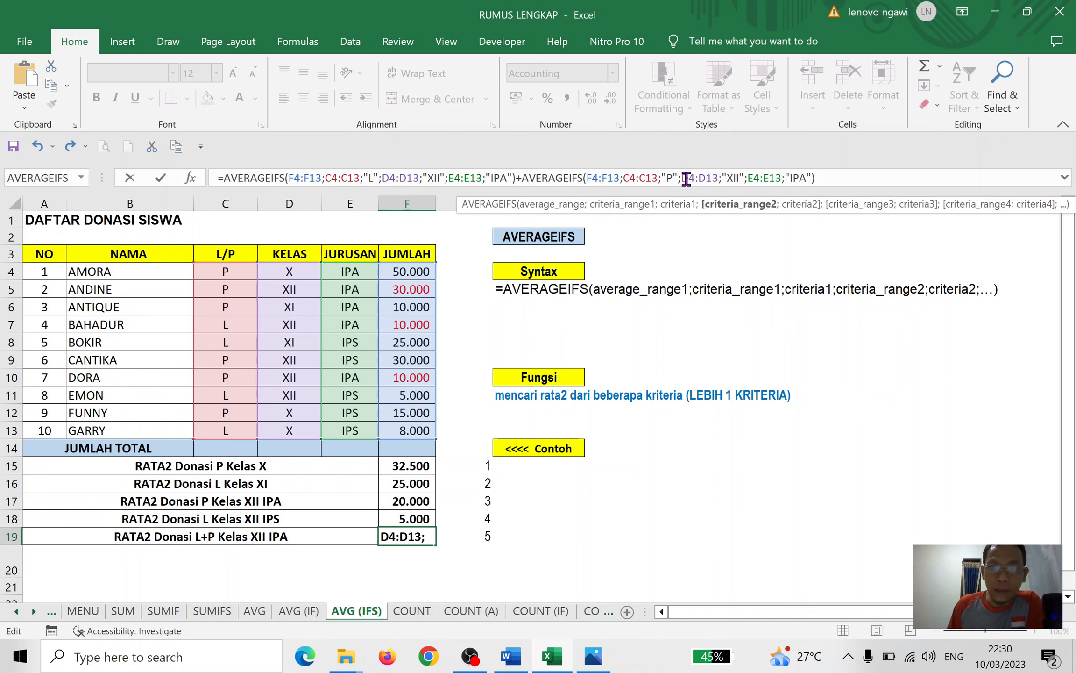
left_click(736, 178)
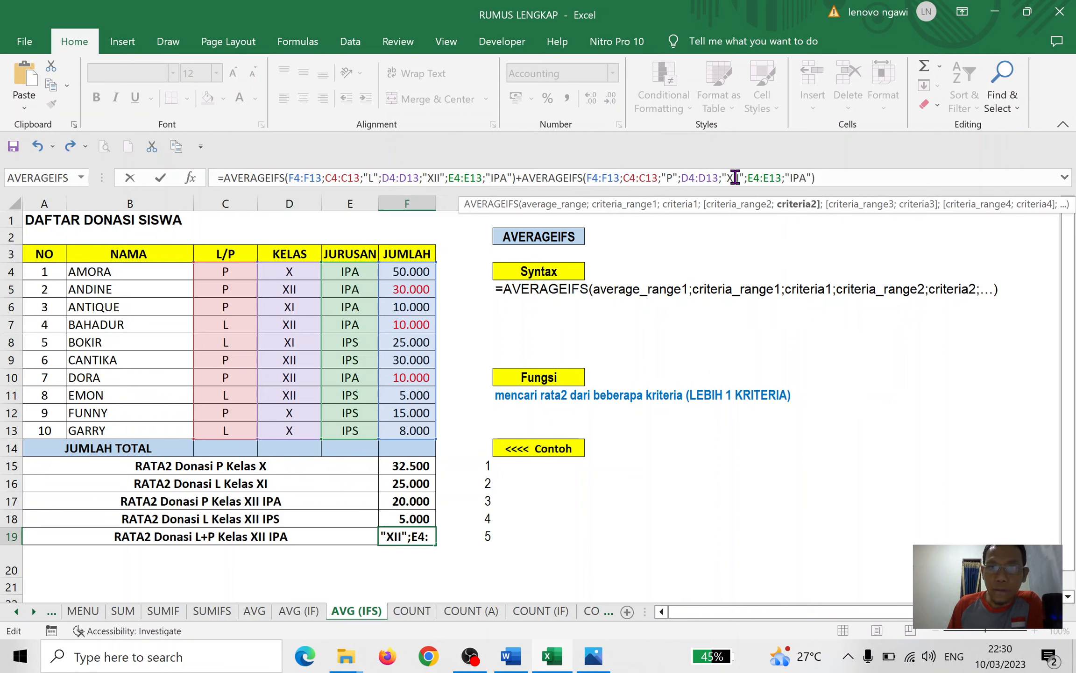
left_click(436, 176)
left_click(769, 178)
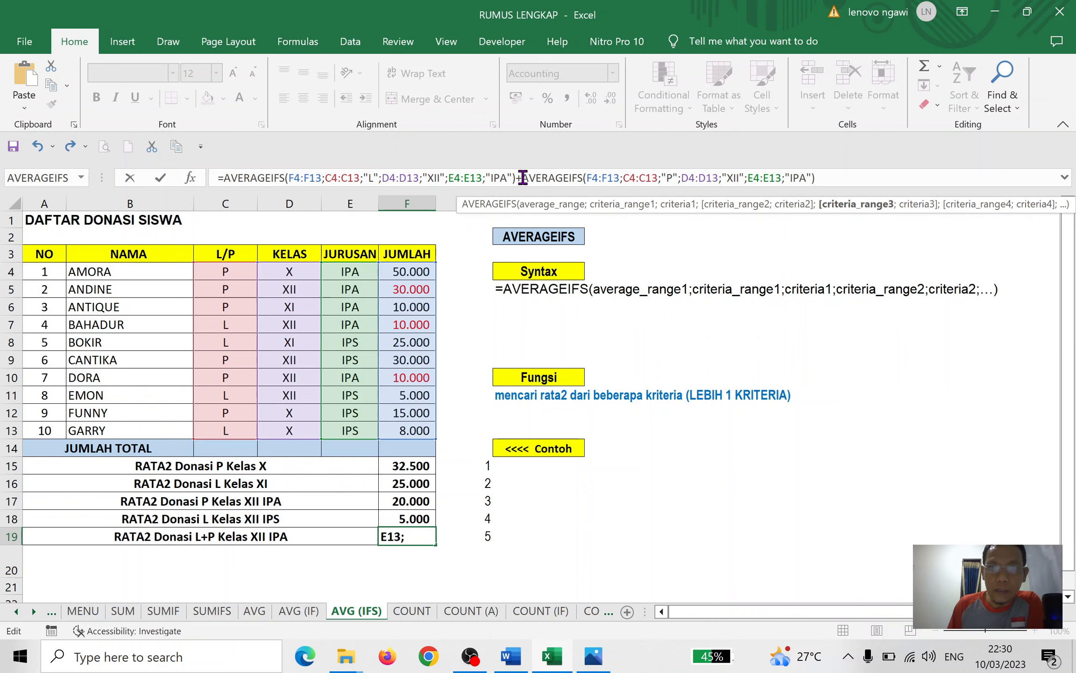
left_click(464, 178)
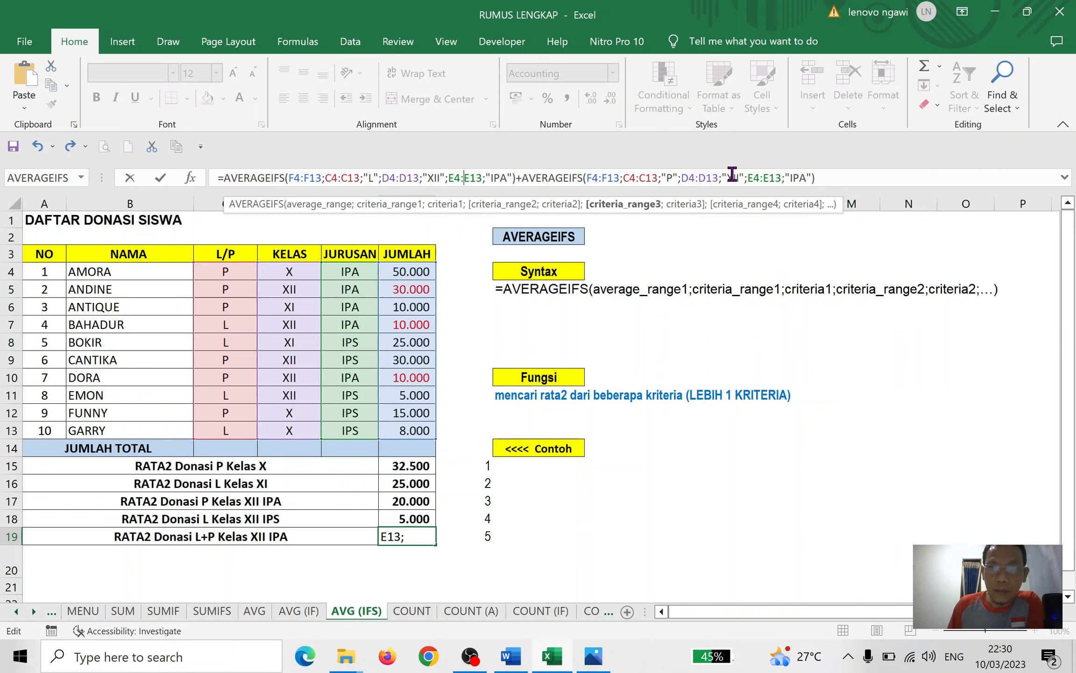
left_click(795, 178)
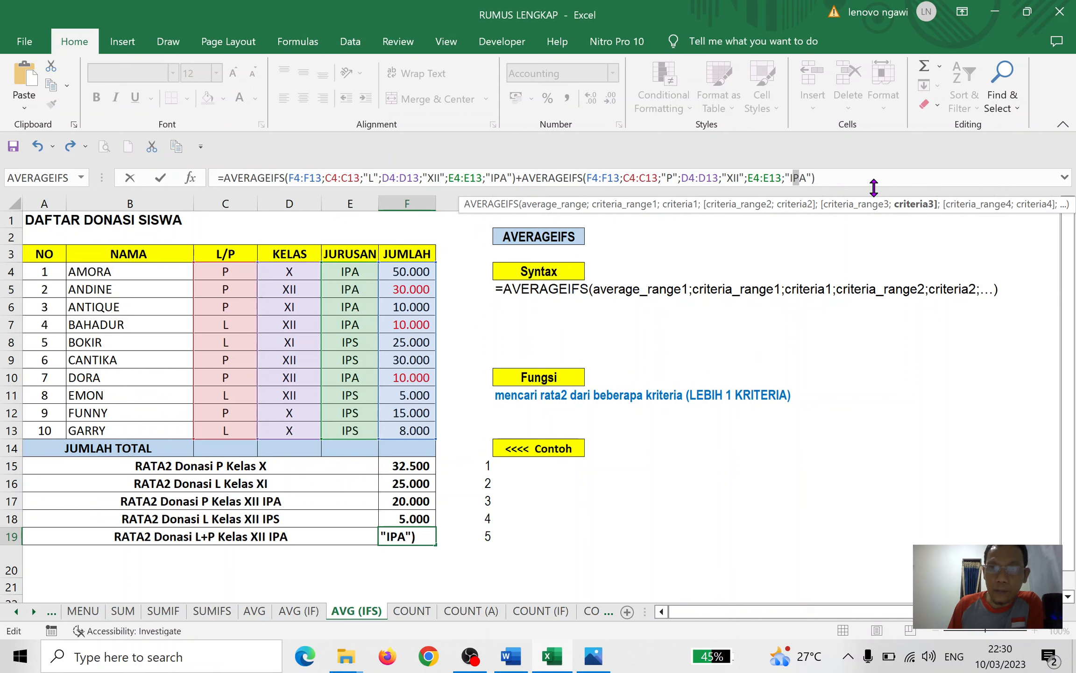
left_click(837, 171)
key("Return")
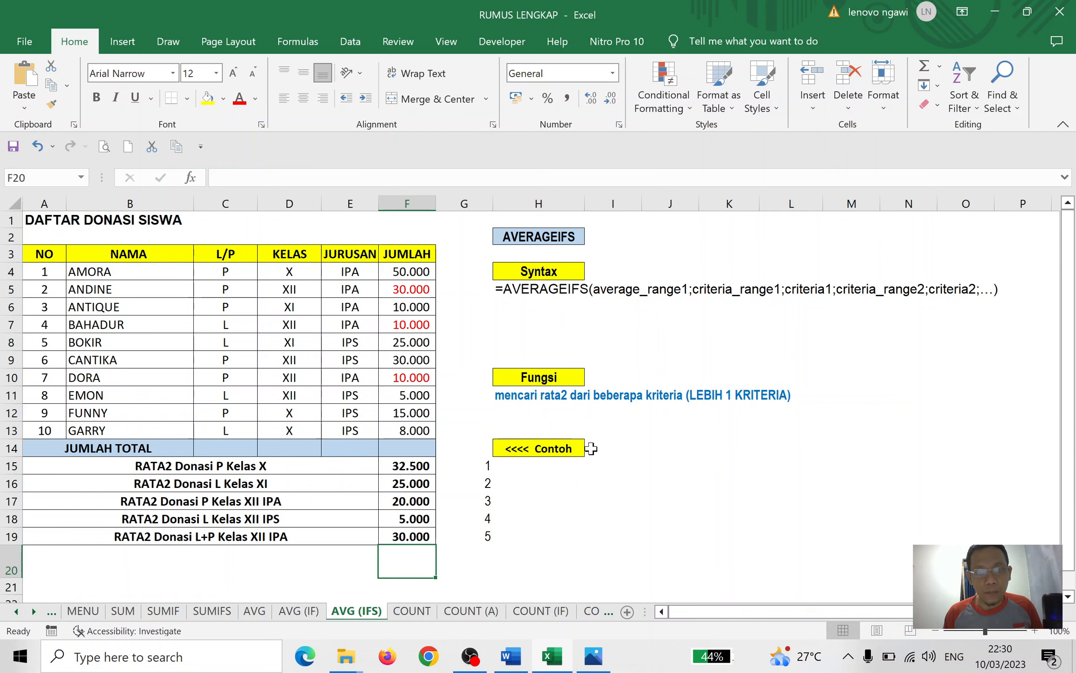
Step: Review the SUMIF, AVG and AVG (IF) sheets and return to the AVG (IFS) sheet
left_click(160, 612)
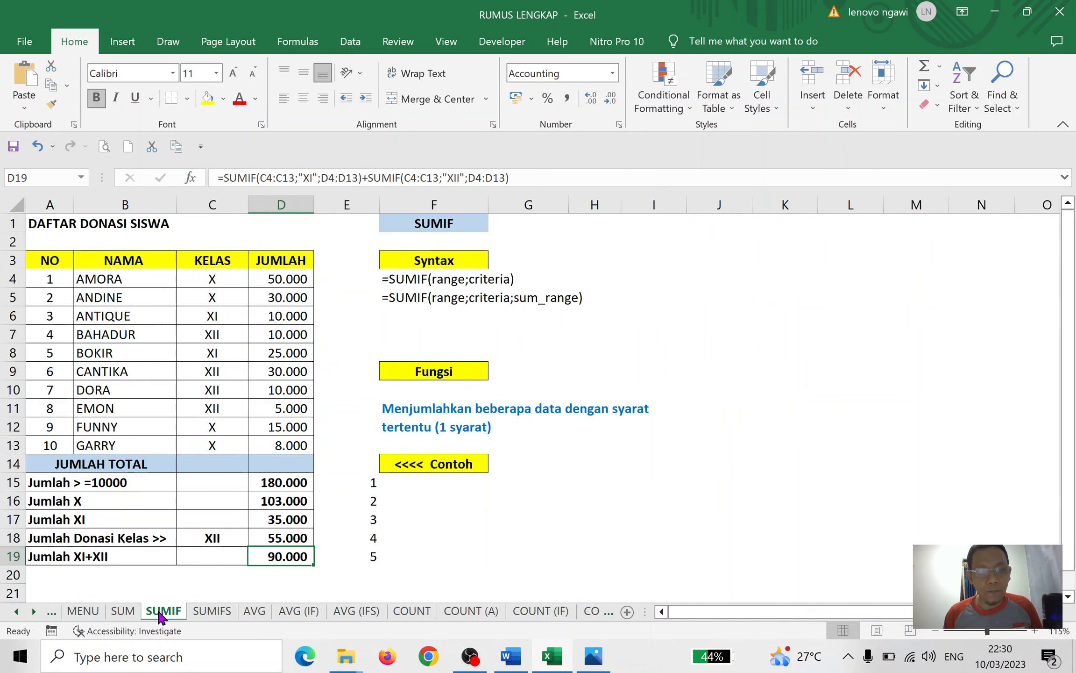
left_click(255, 610)
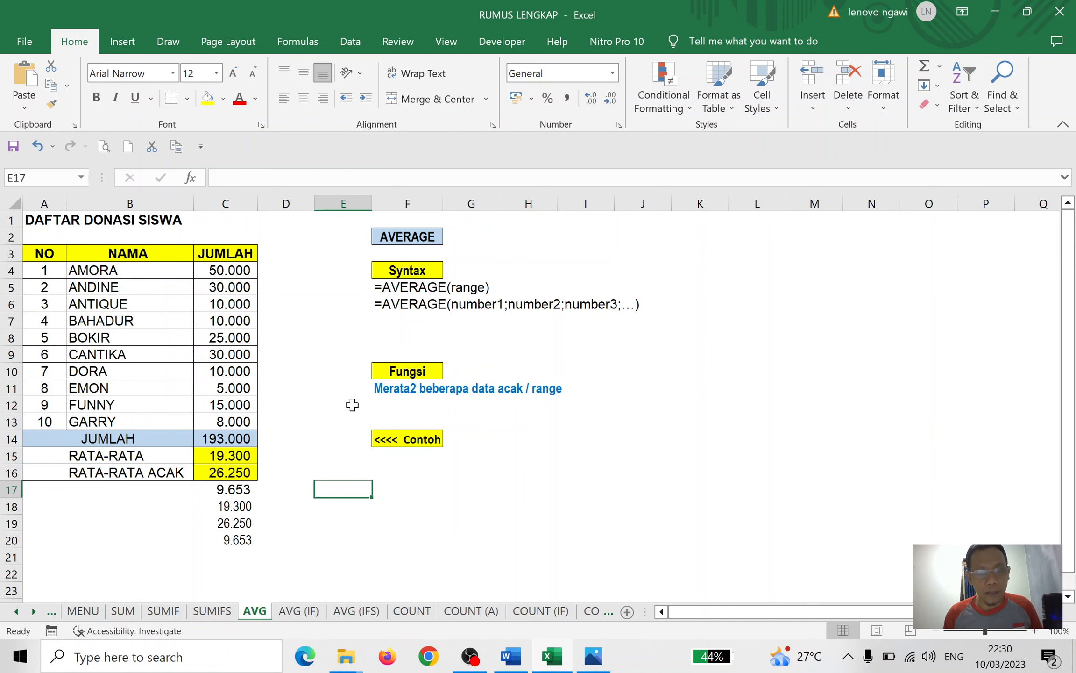
left_click(310, 612)
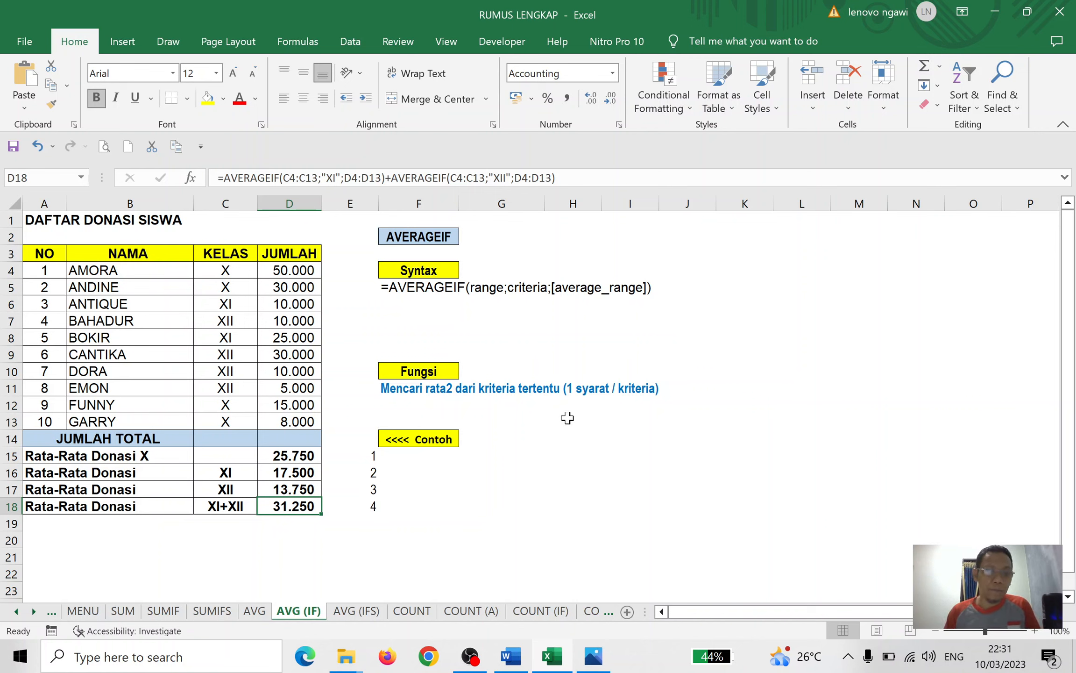
left_click(356, 611)
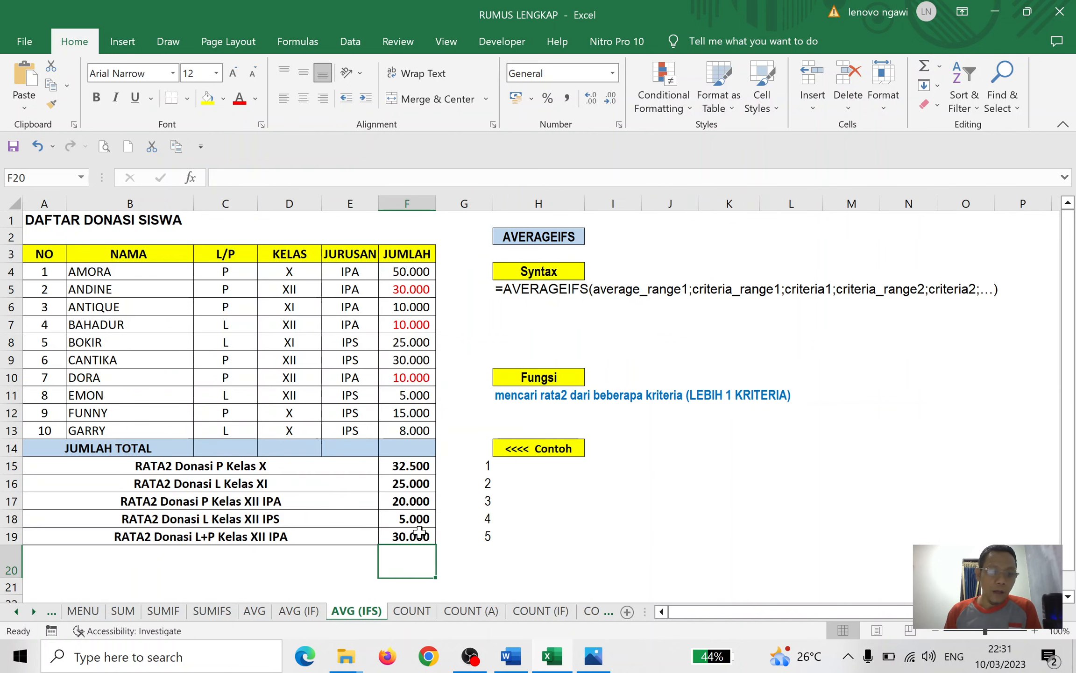